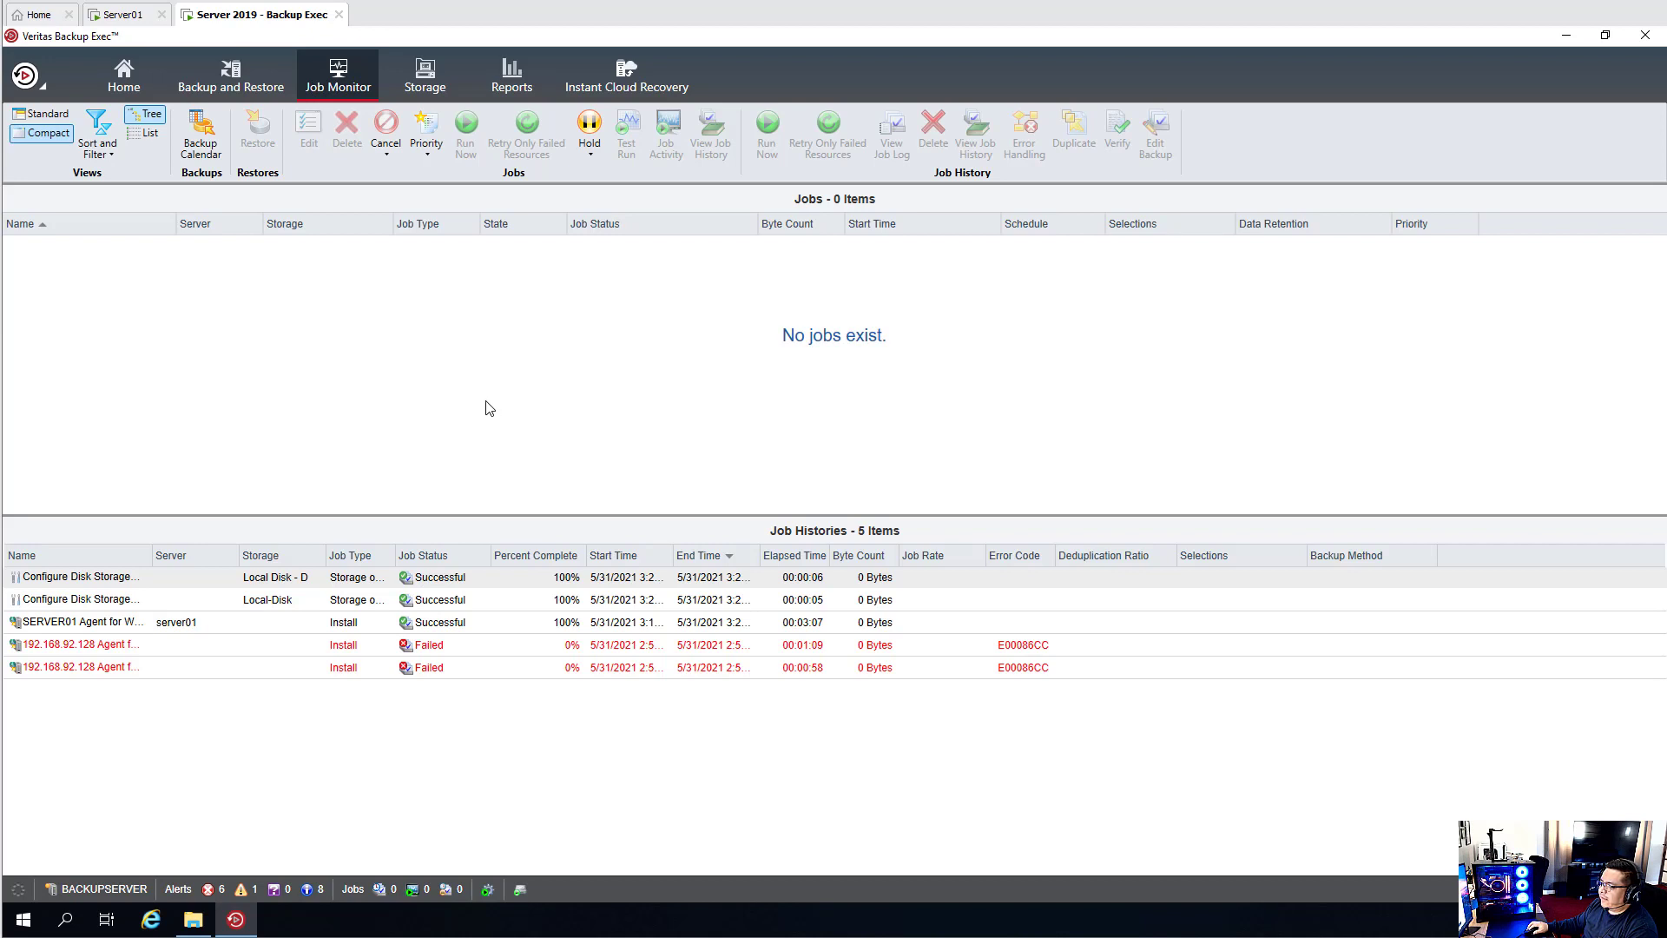
Step: Start a new Back Up to Disk definition for server01
click(245, 90)
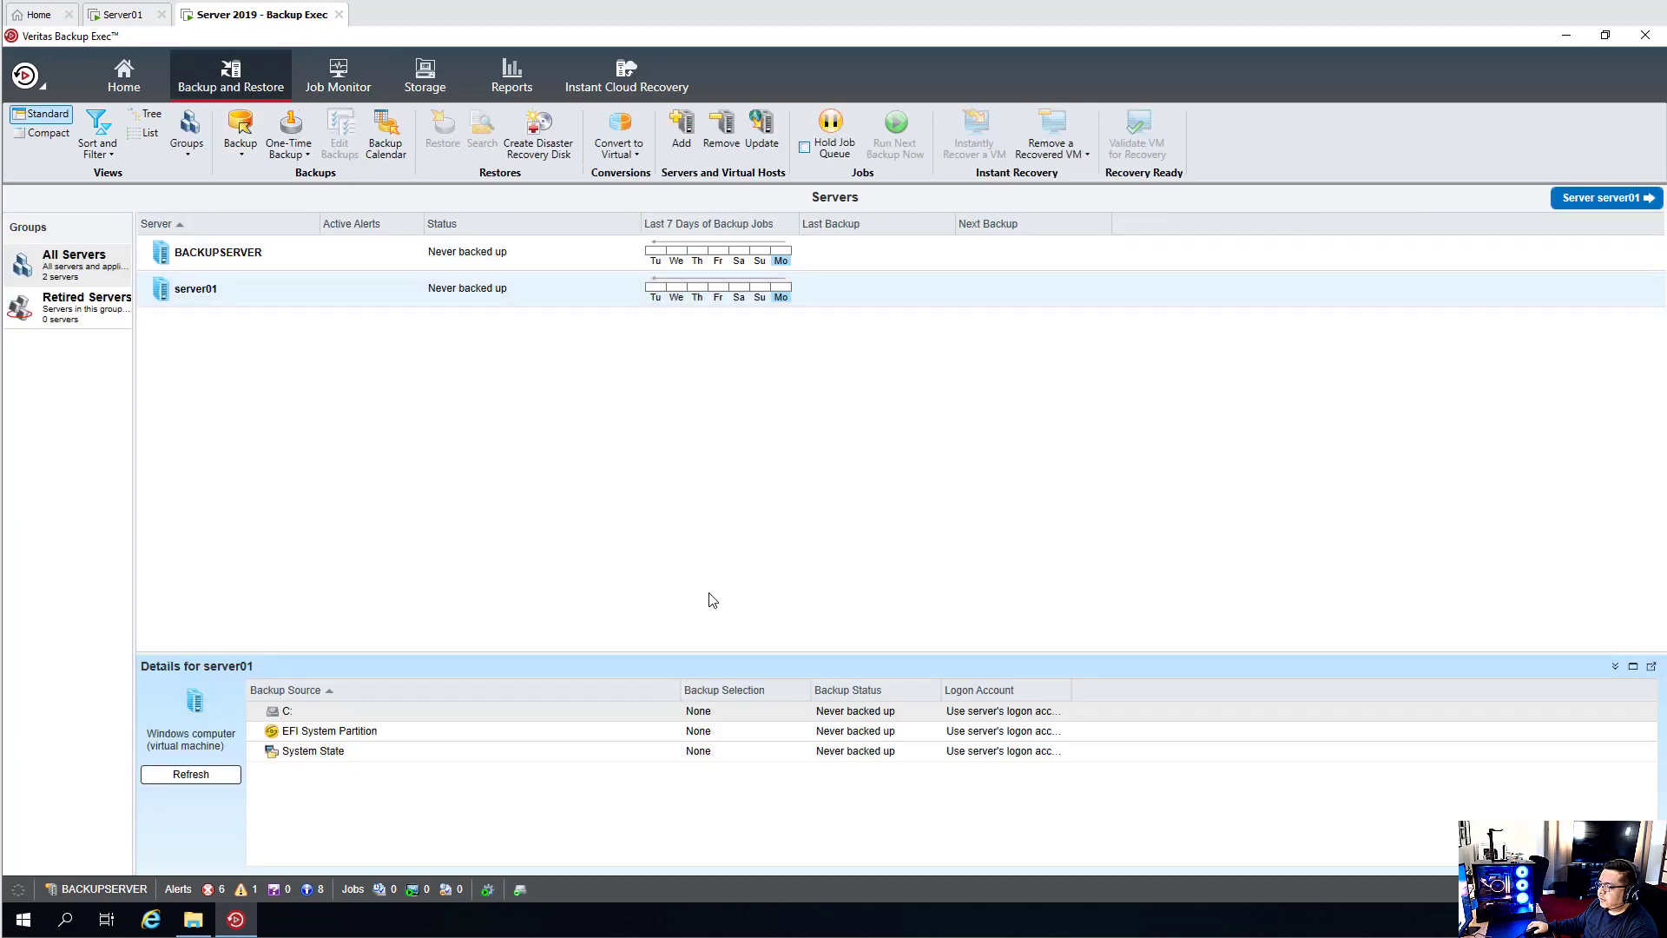
right_click(212, 299)
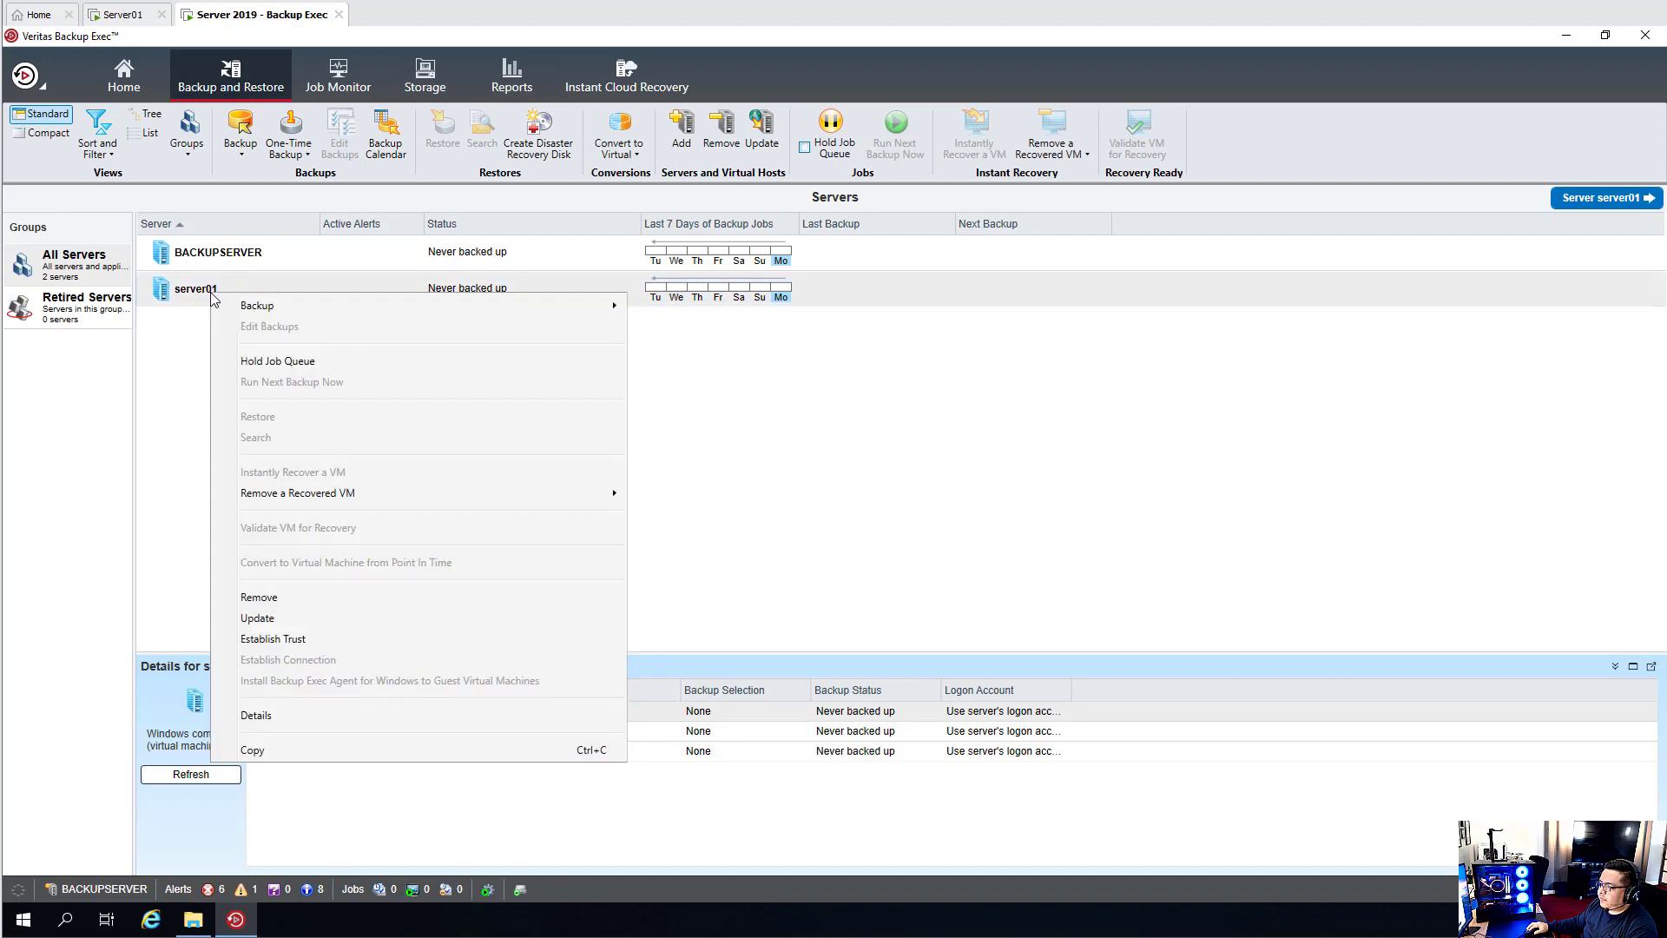
mouse_move(388, 318)
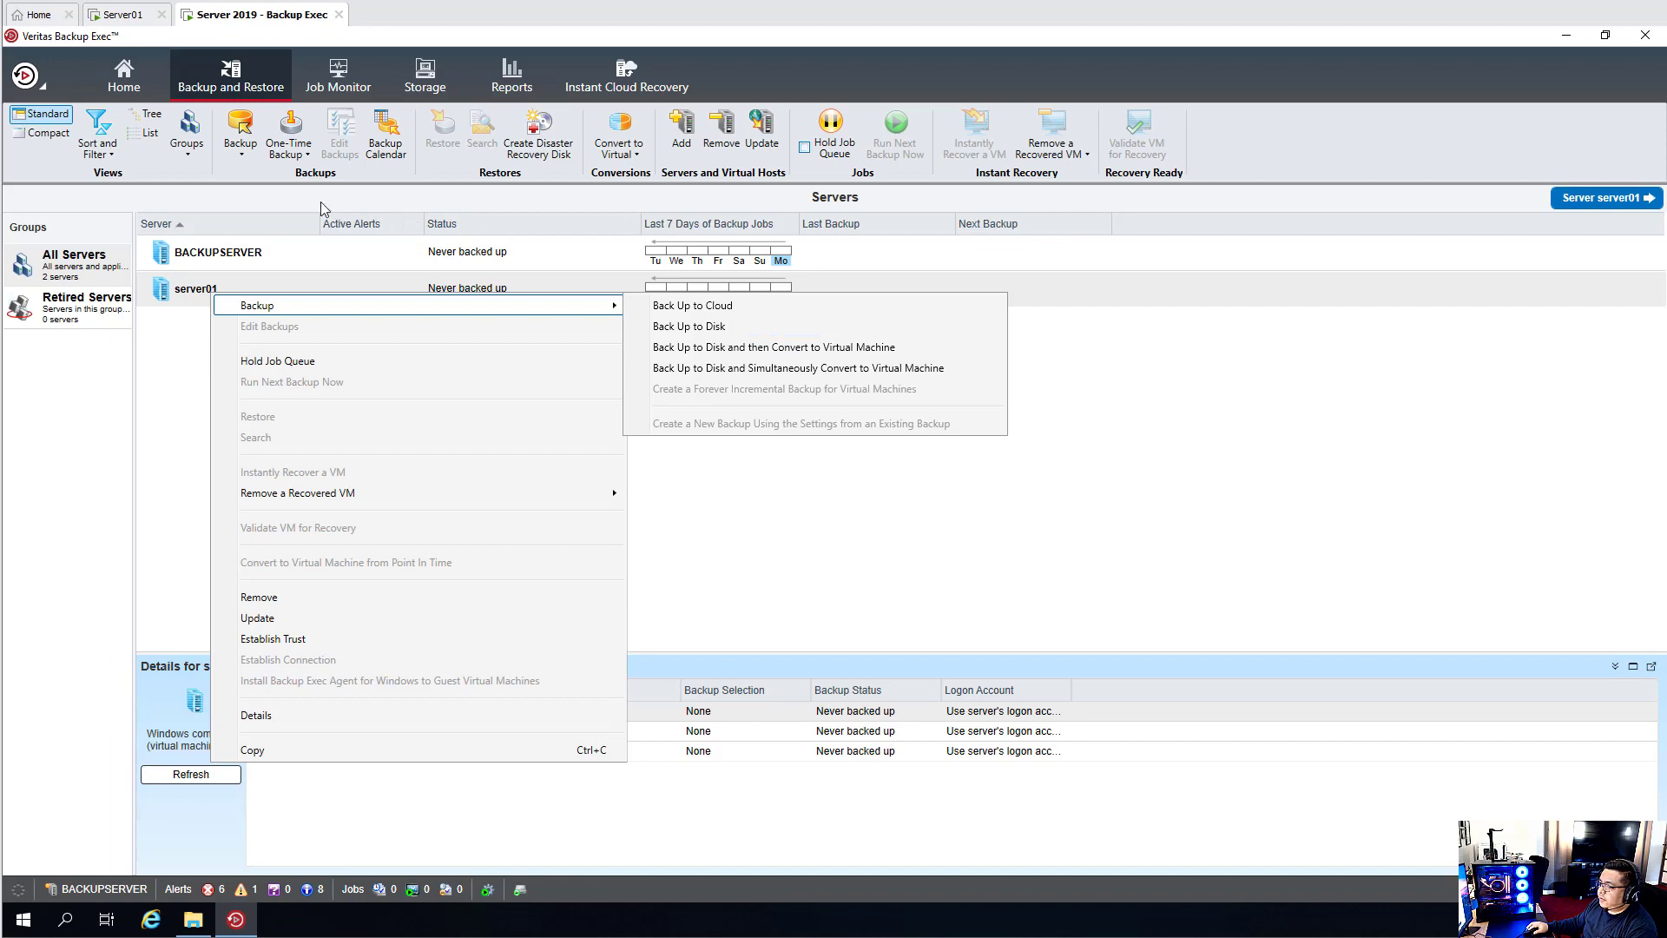
click(300, 157)
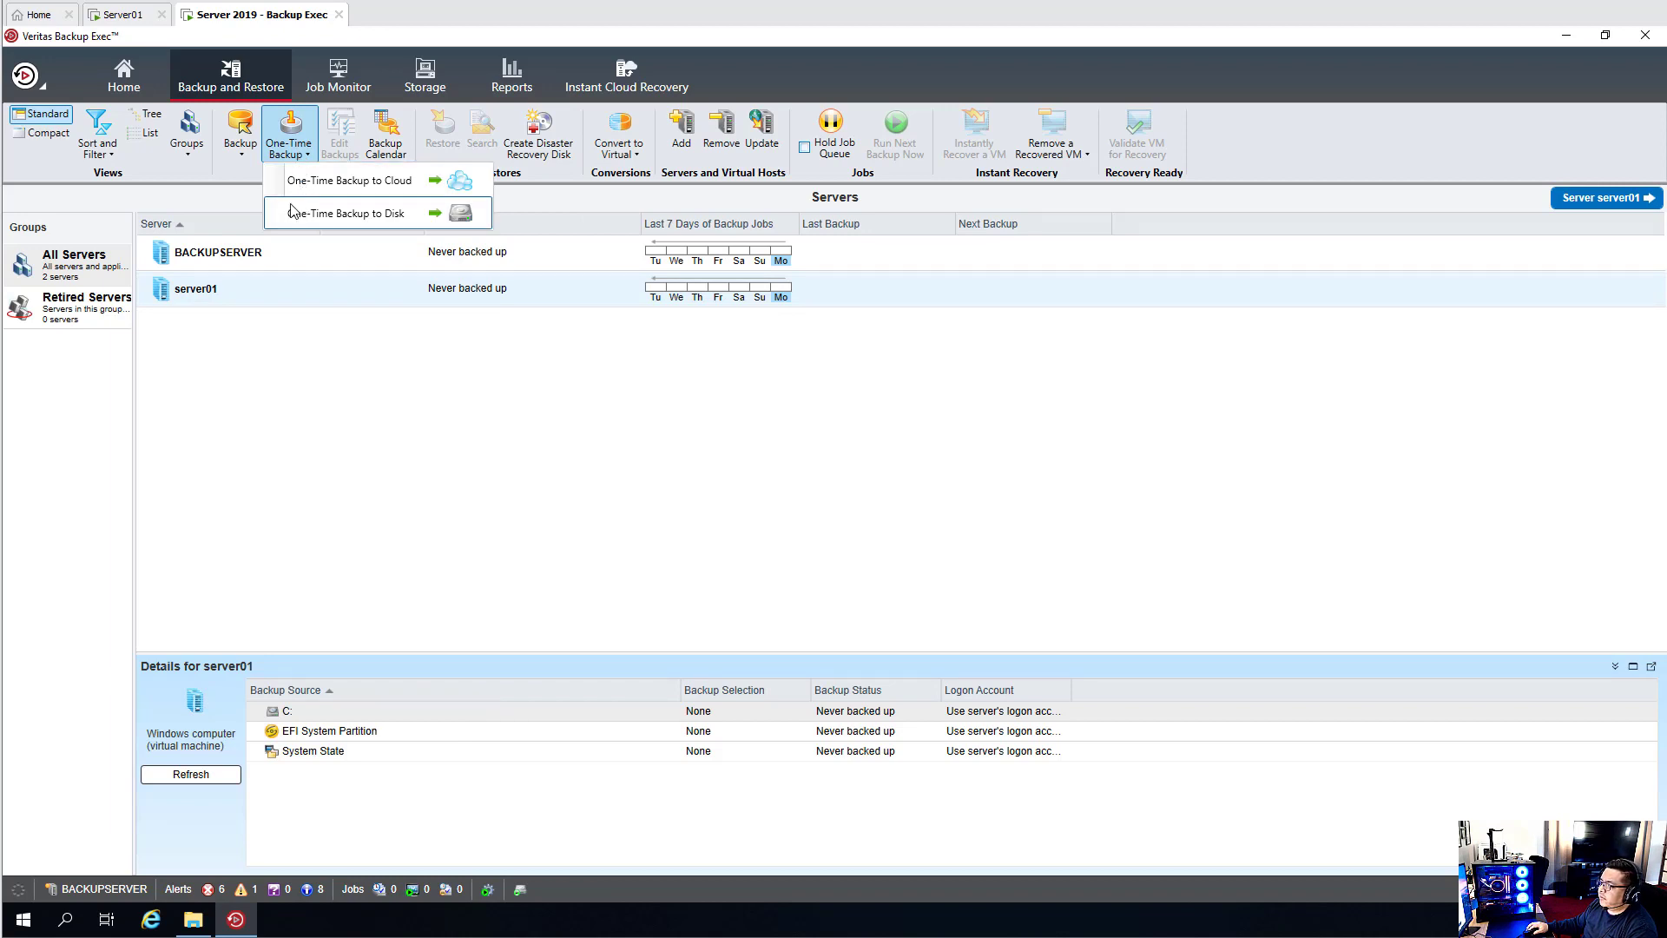
click(239, 156)
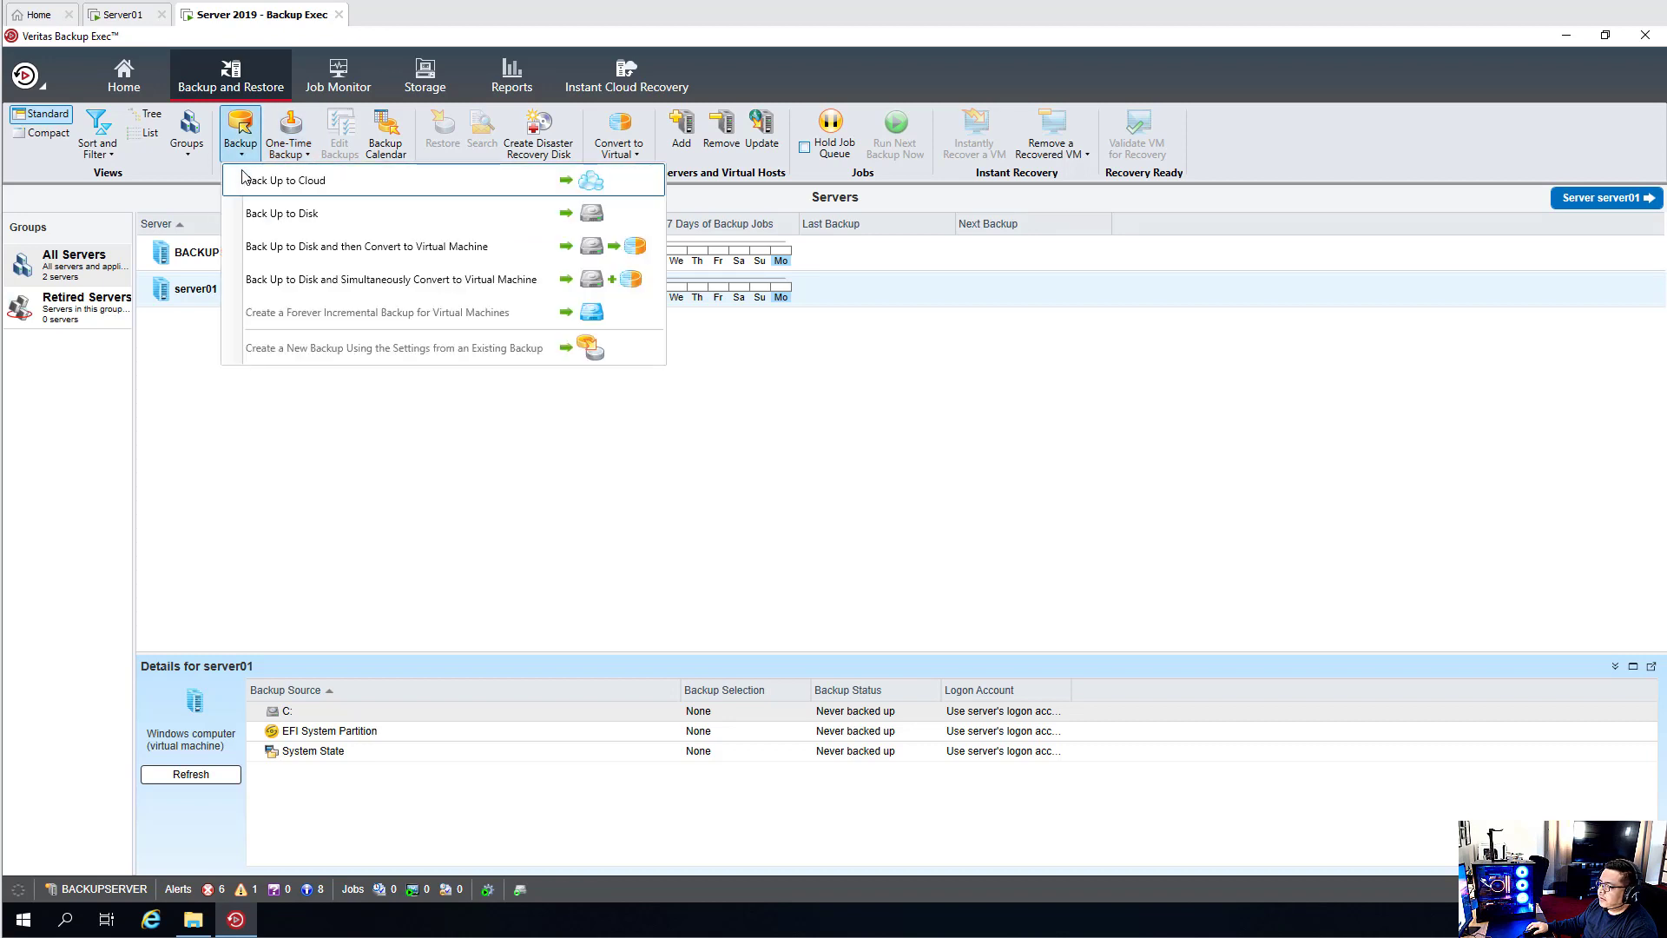
click(378, 217)
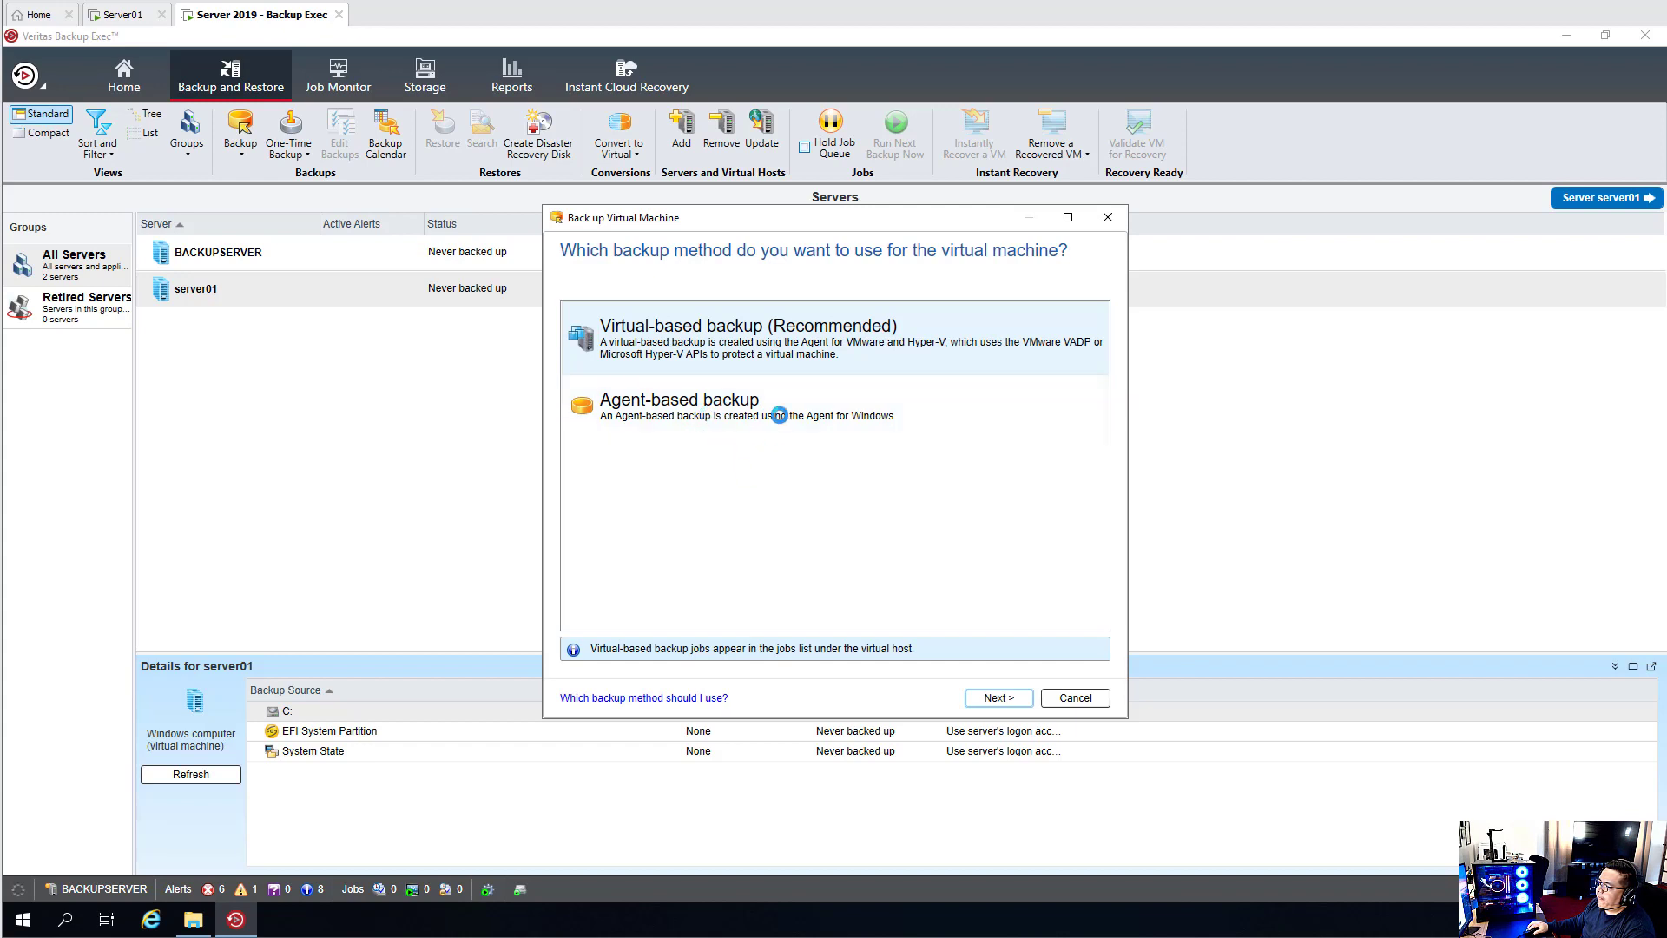
click(1000, 697)
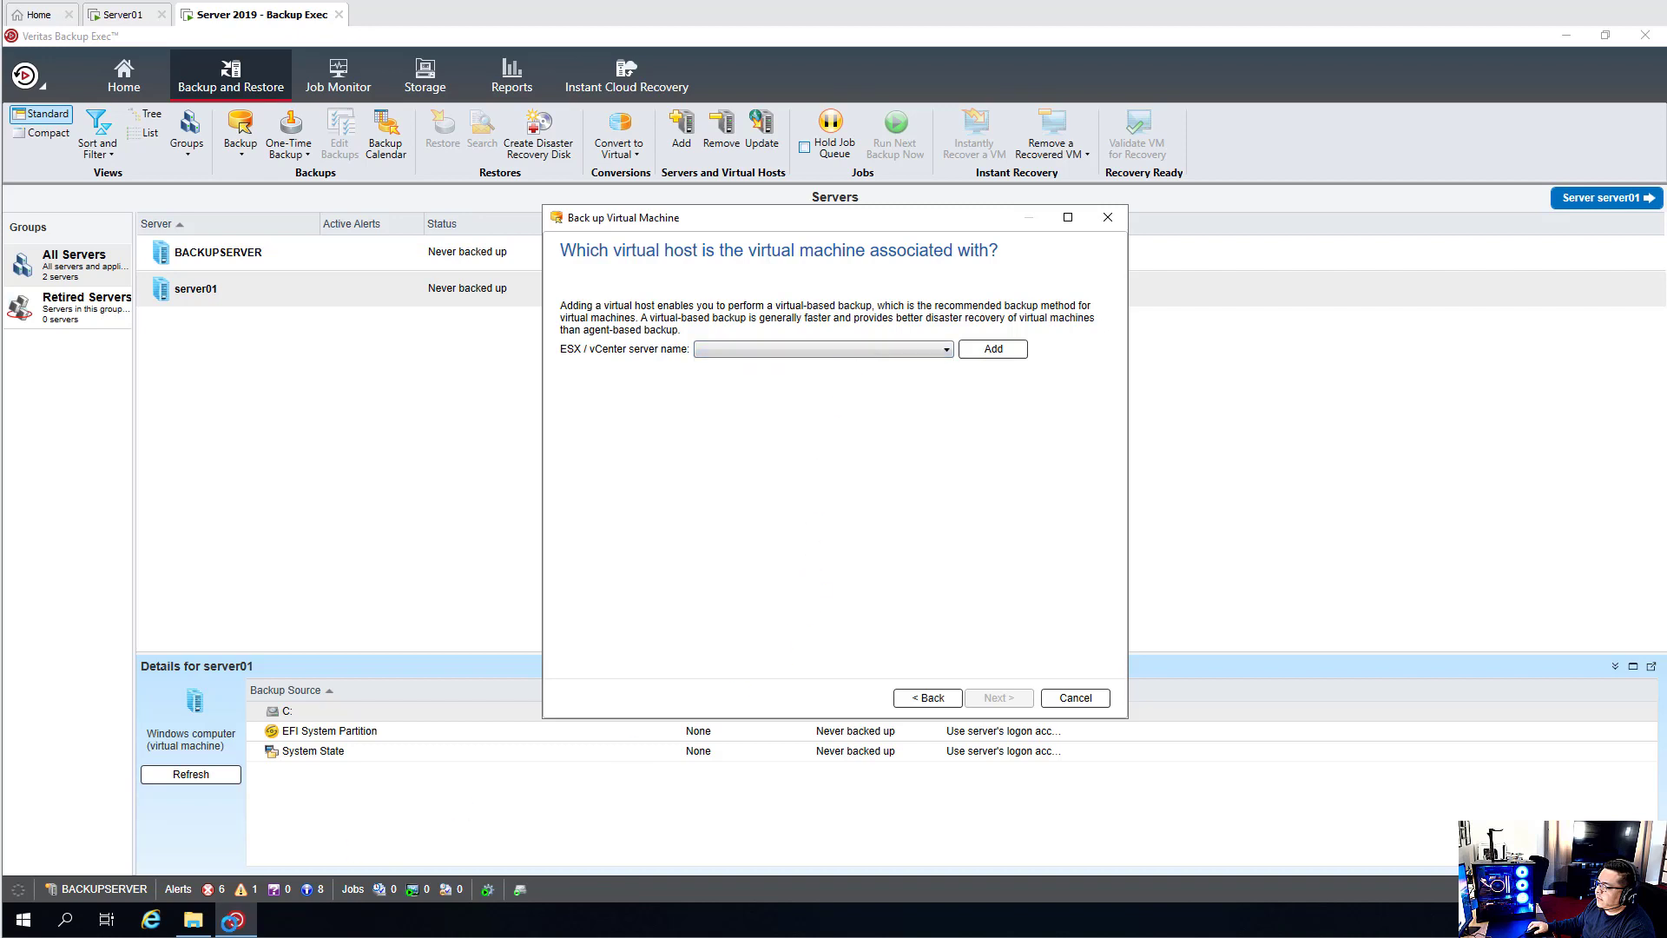
mouse_move(193, 918)
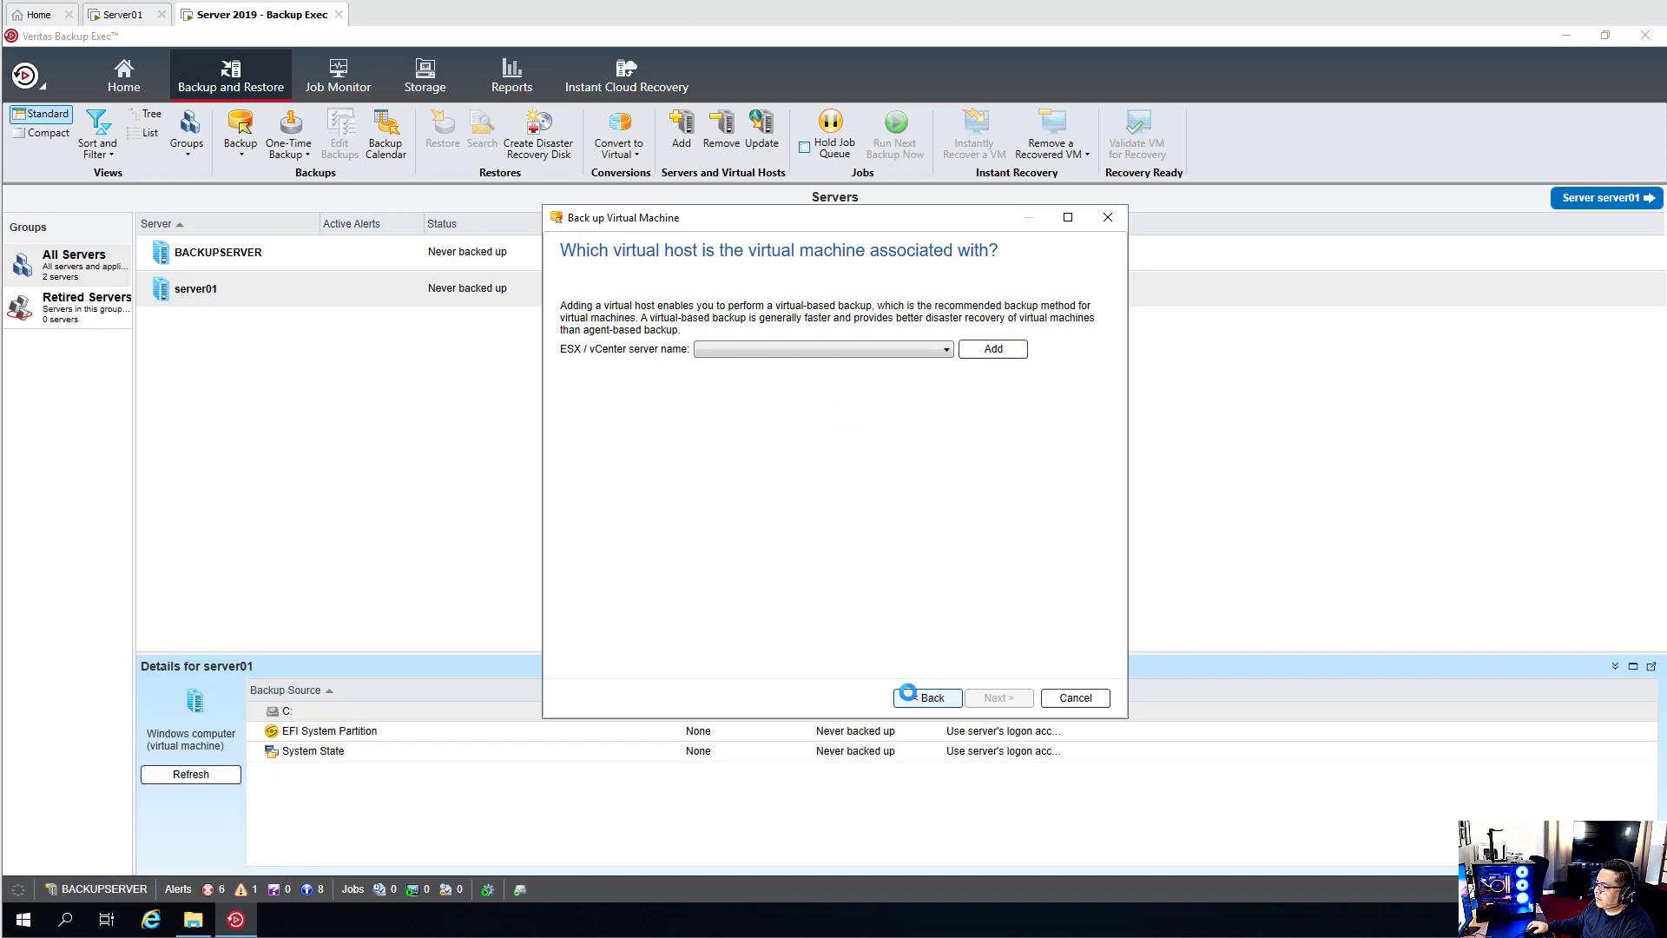
click(903, 694)
Step: Choose the agent-based backup method and name the backup definition Server01-Backup
click(710, 405)
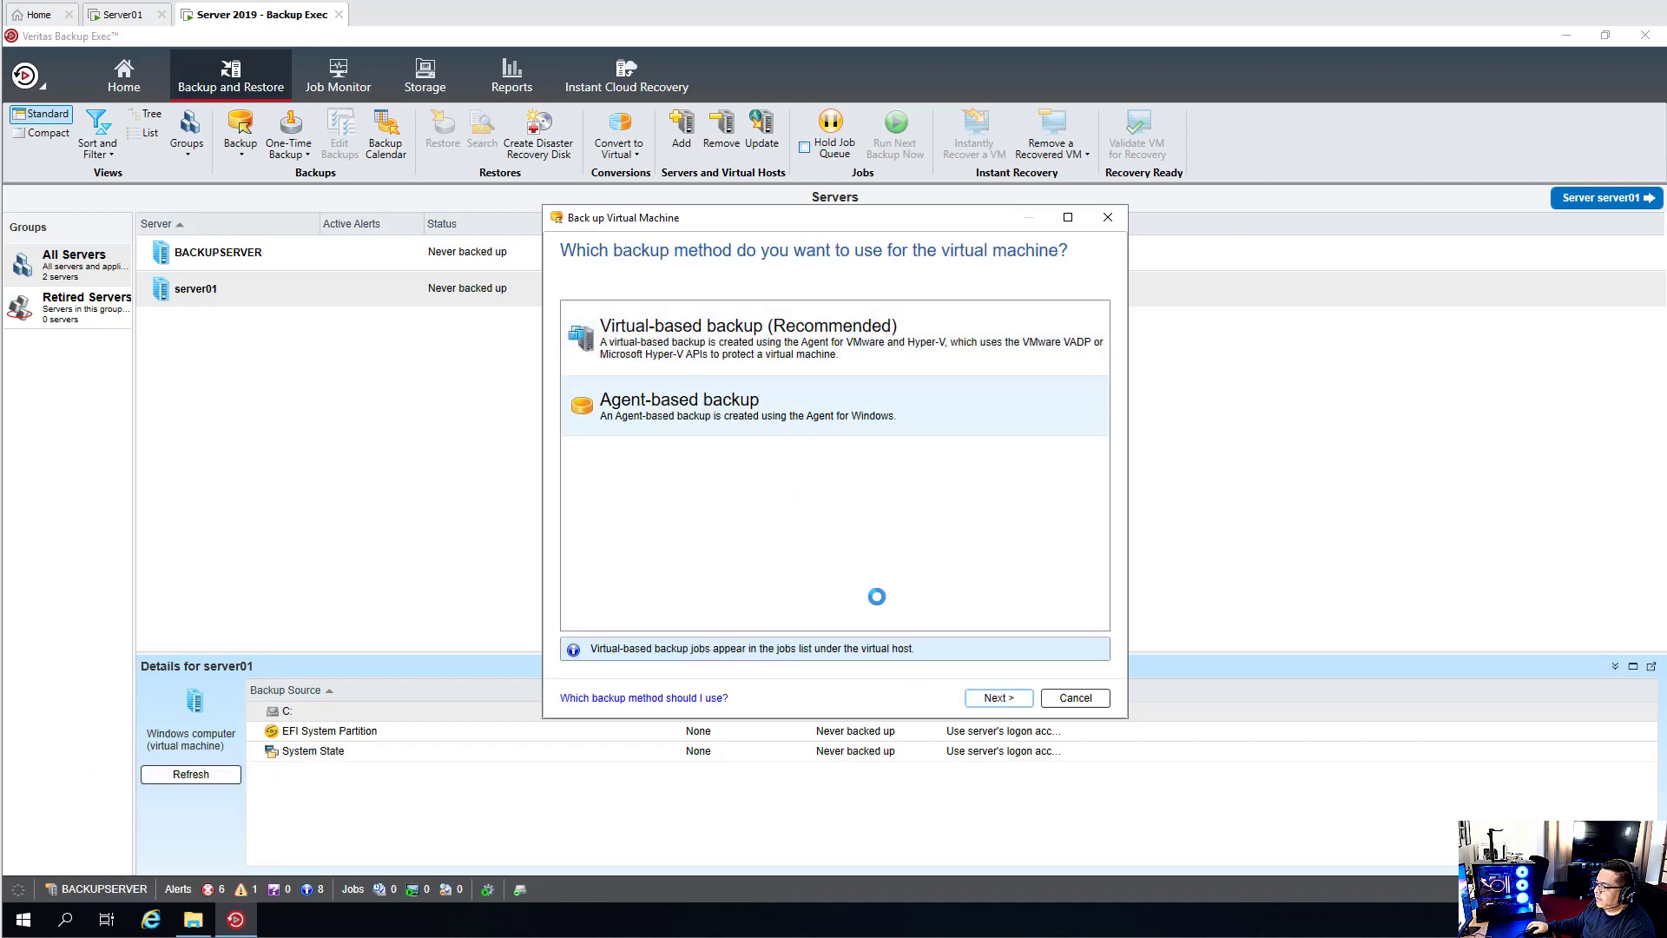
click(996, 699)
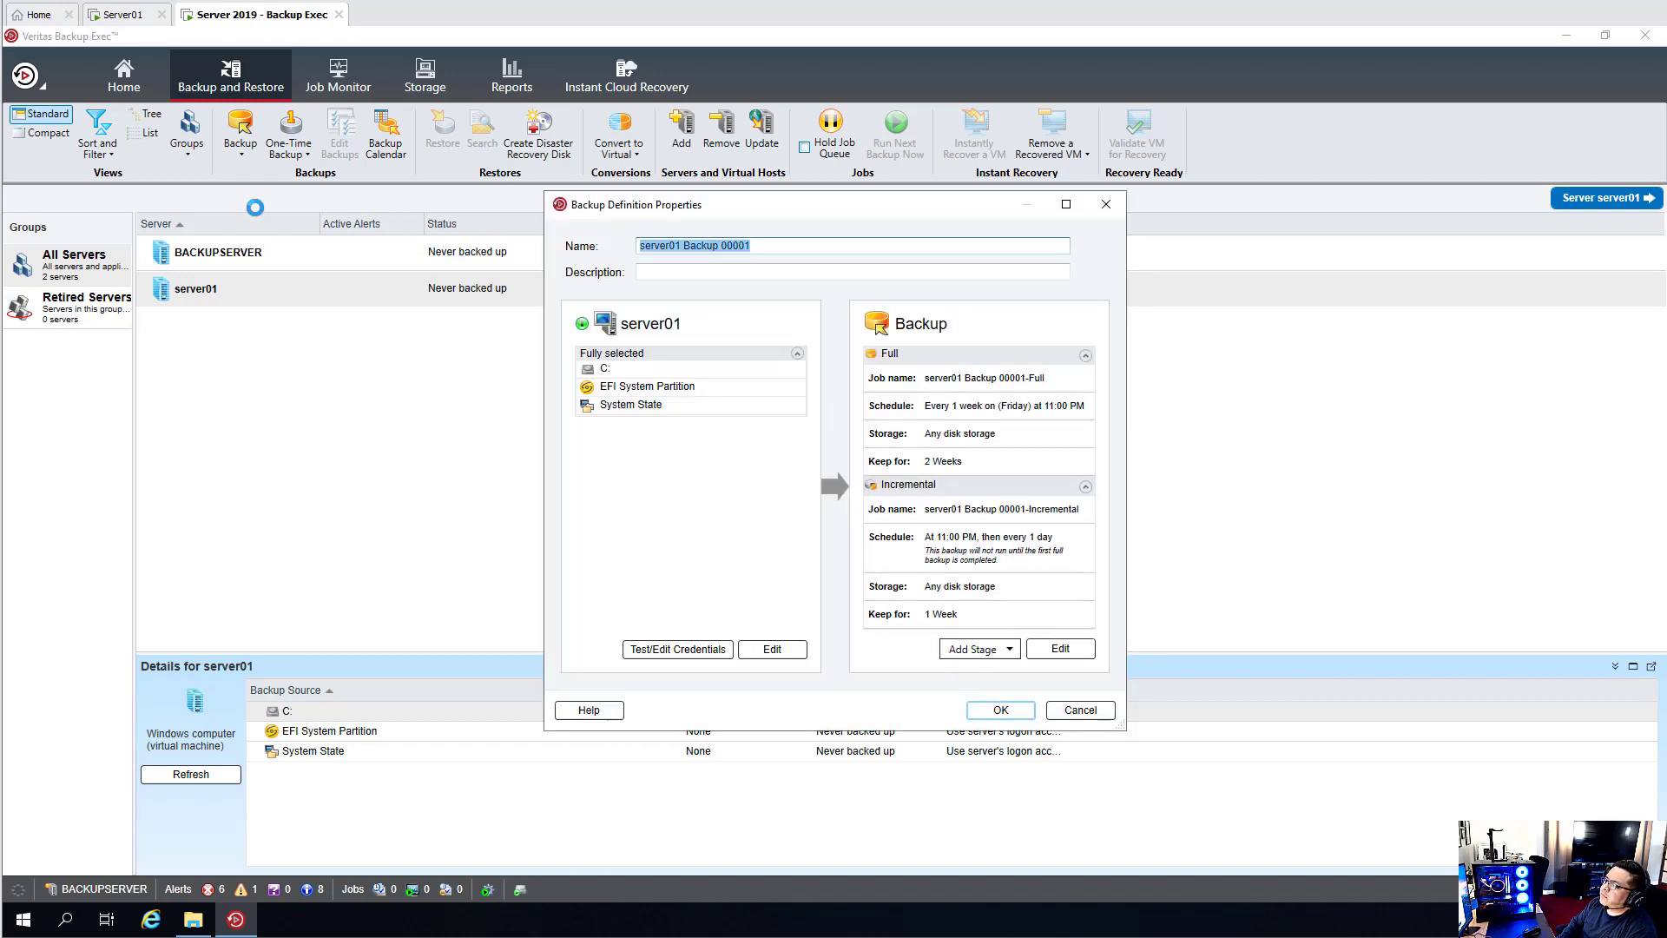
text(Server01)
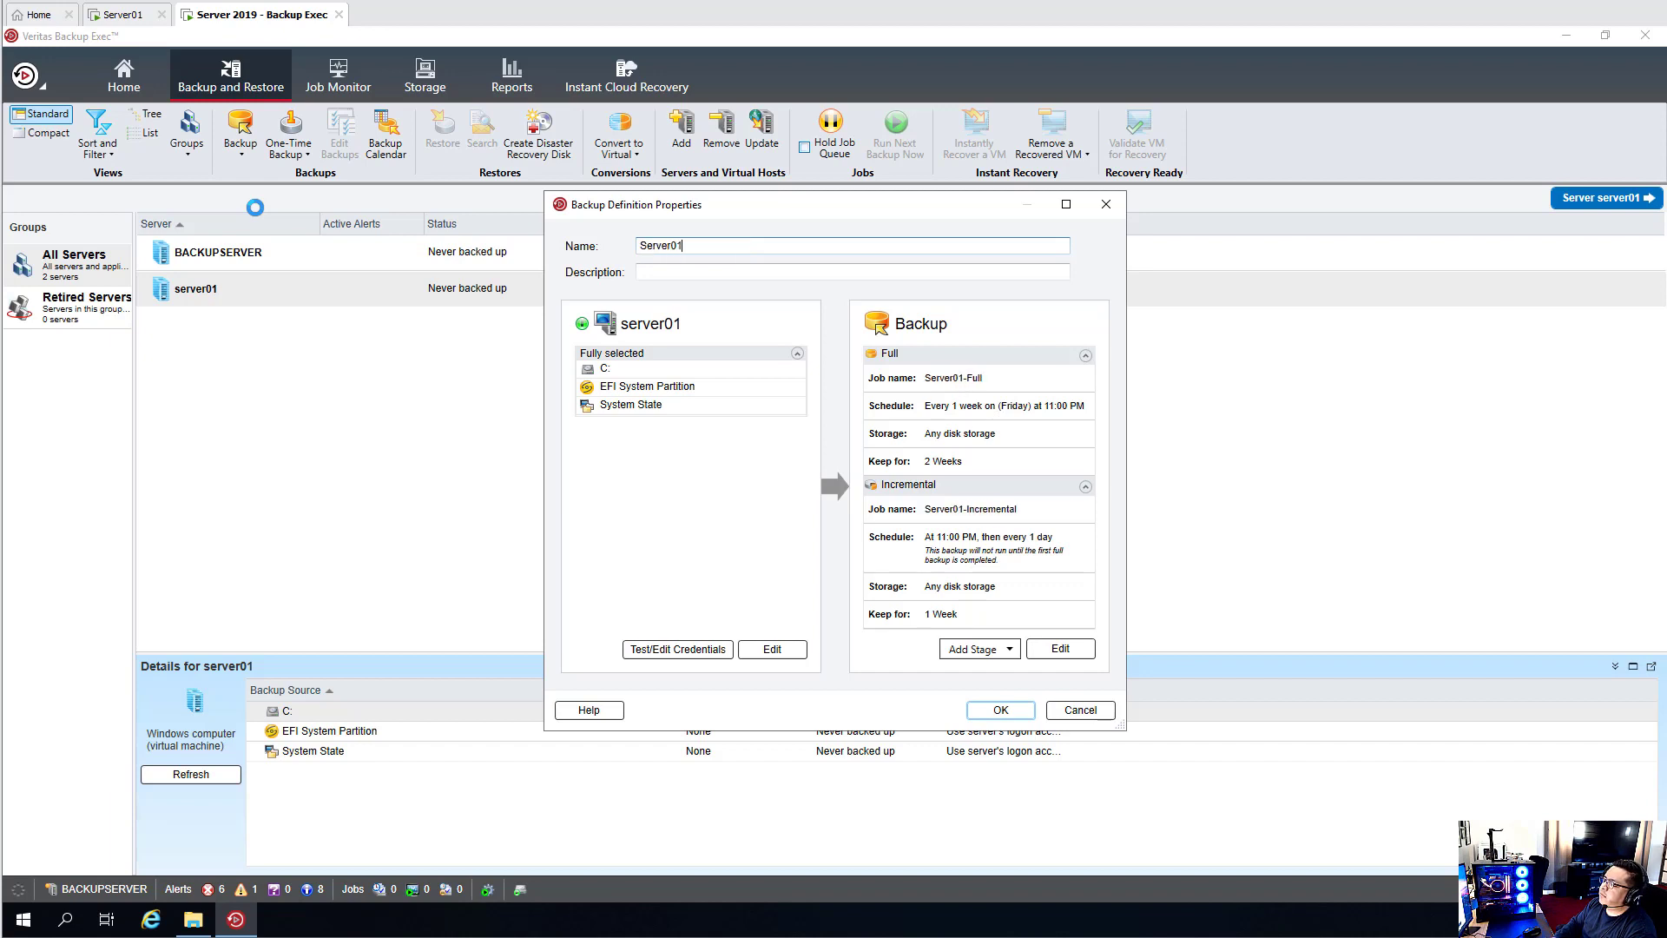
text(-Backup)
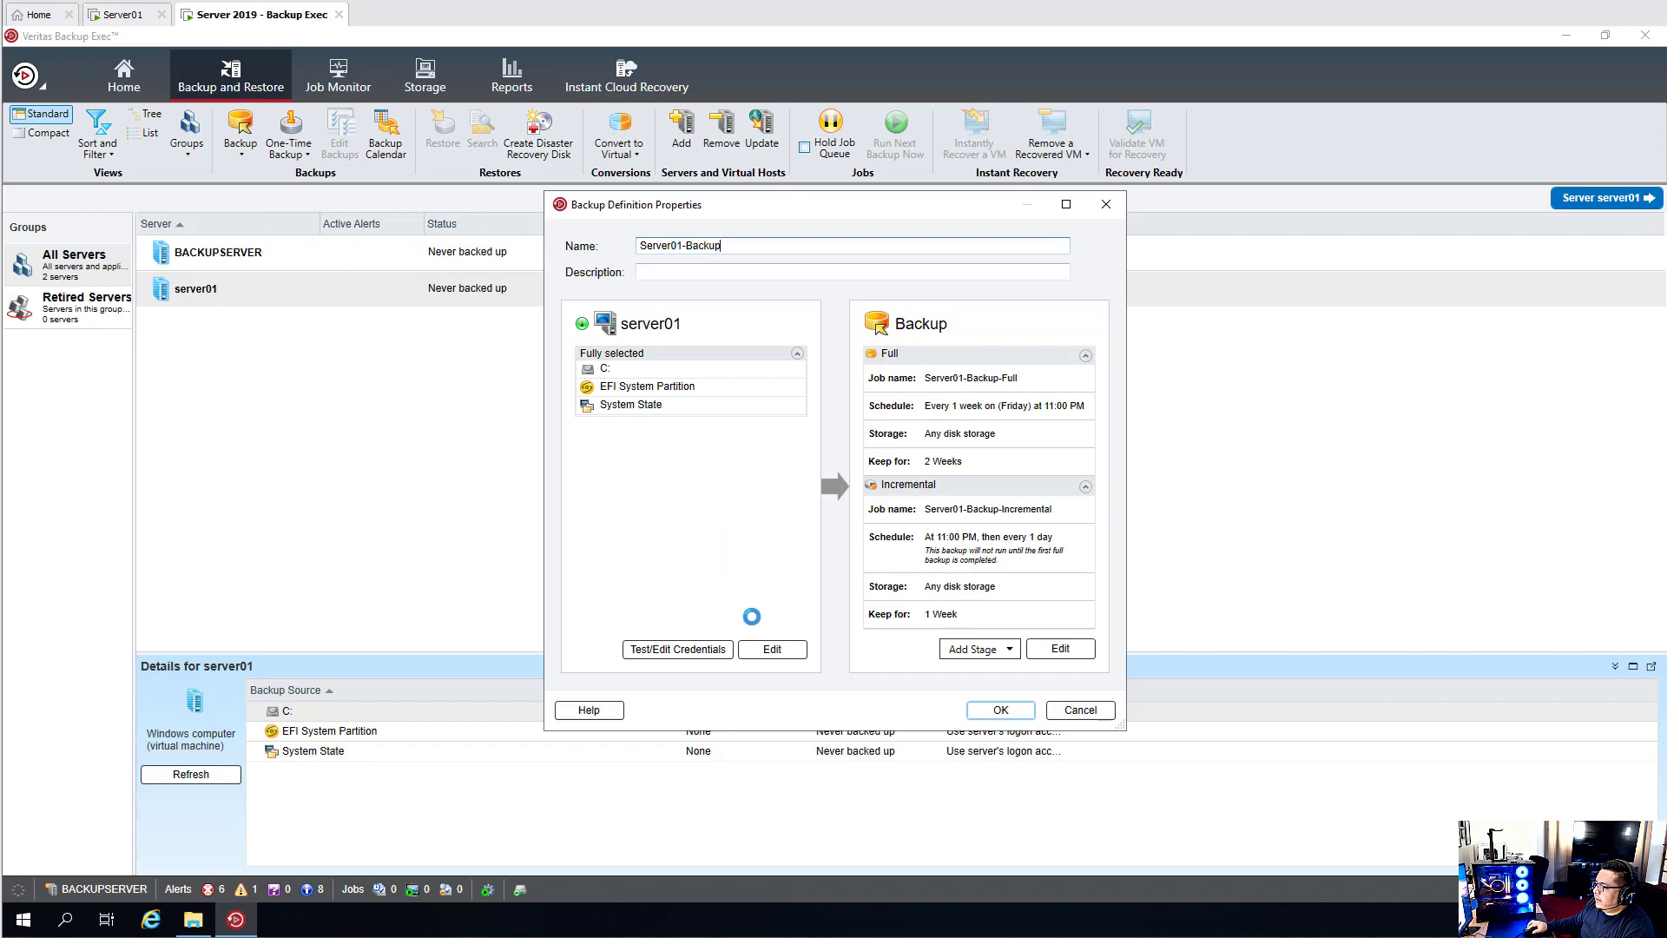
Step: Examine the contents of C:, EFI System Partition and System State in the backup selections, and deselect all of server01
click(774, 653)
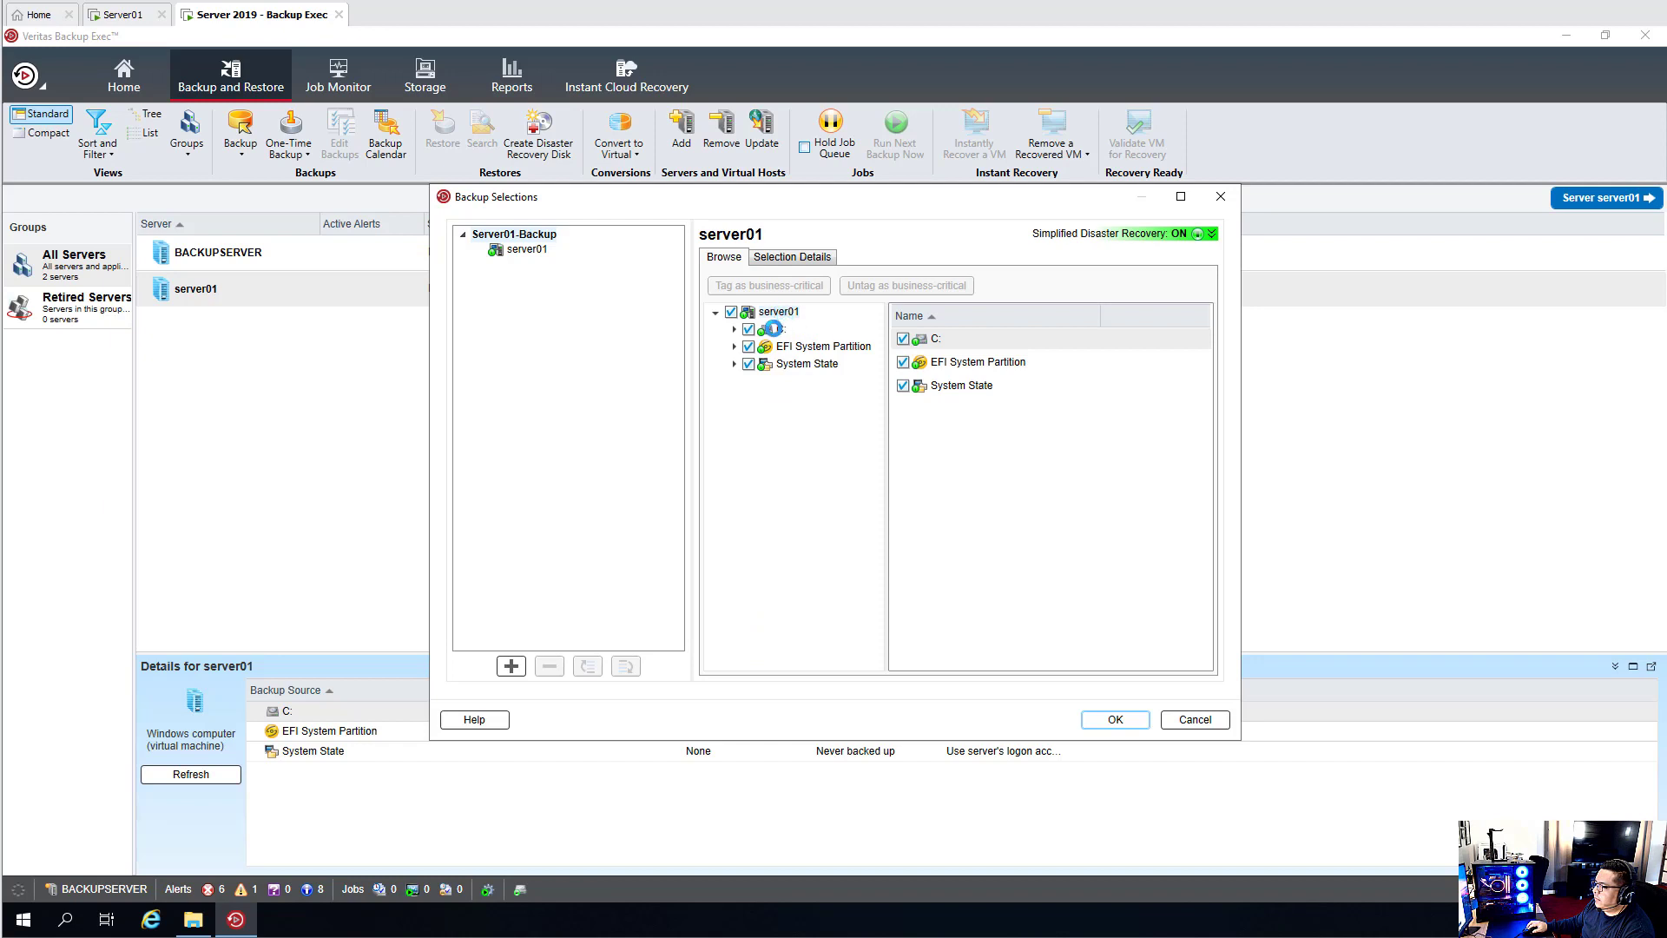
click(774, 329)
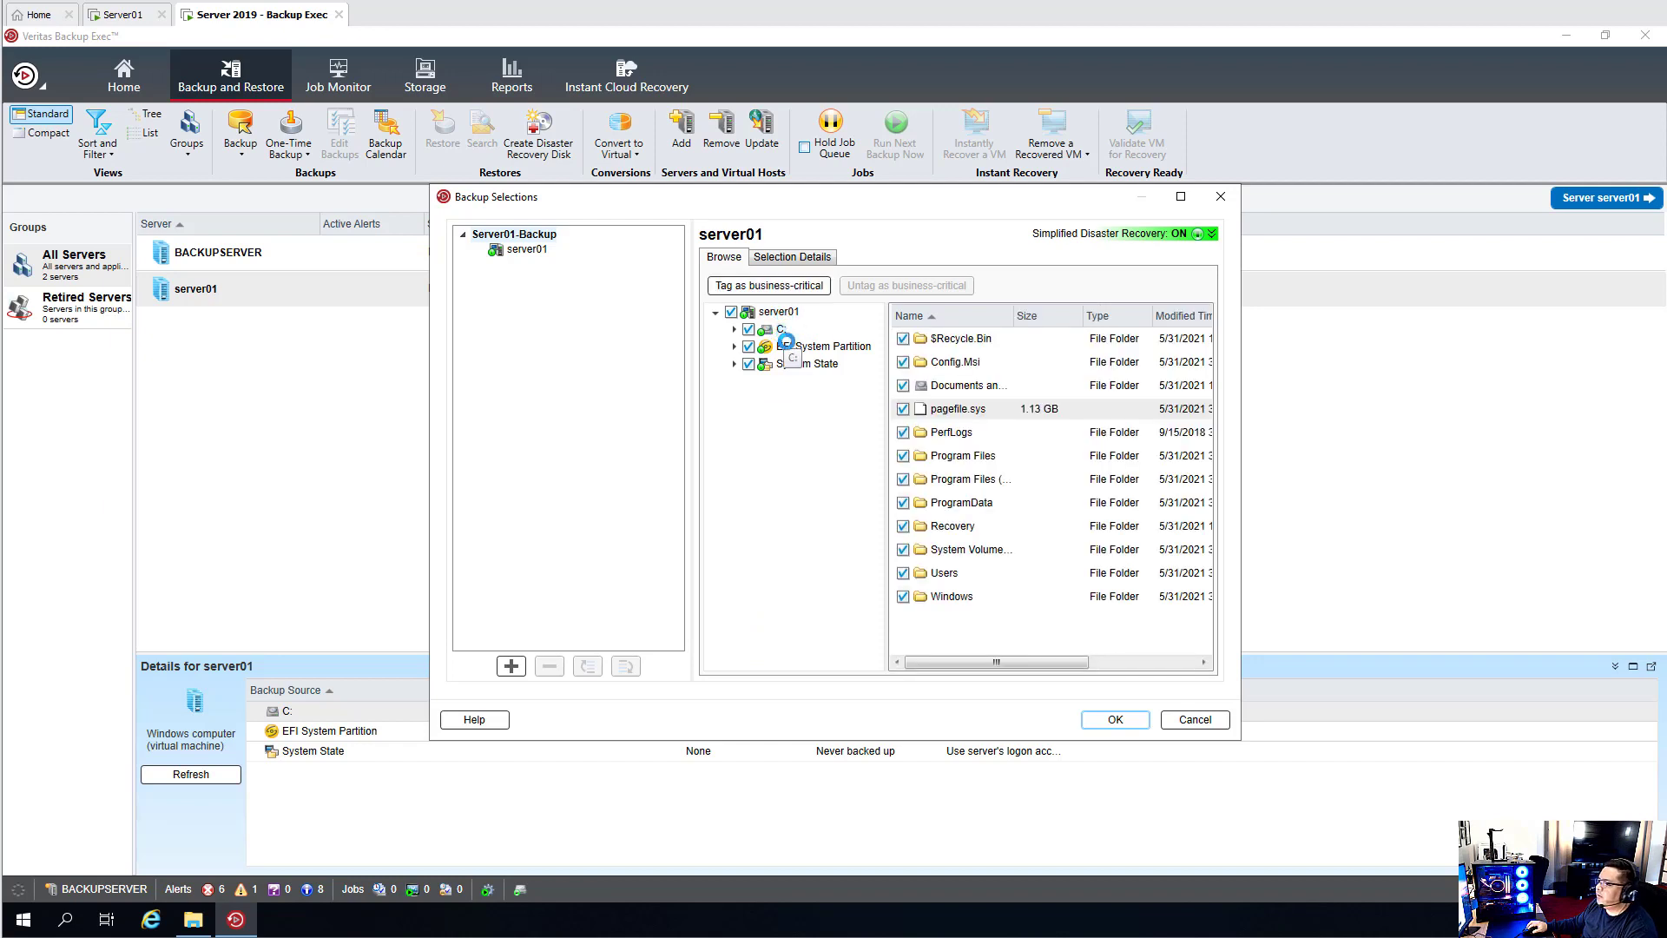
click(801, 345)
click(794, 365)
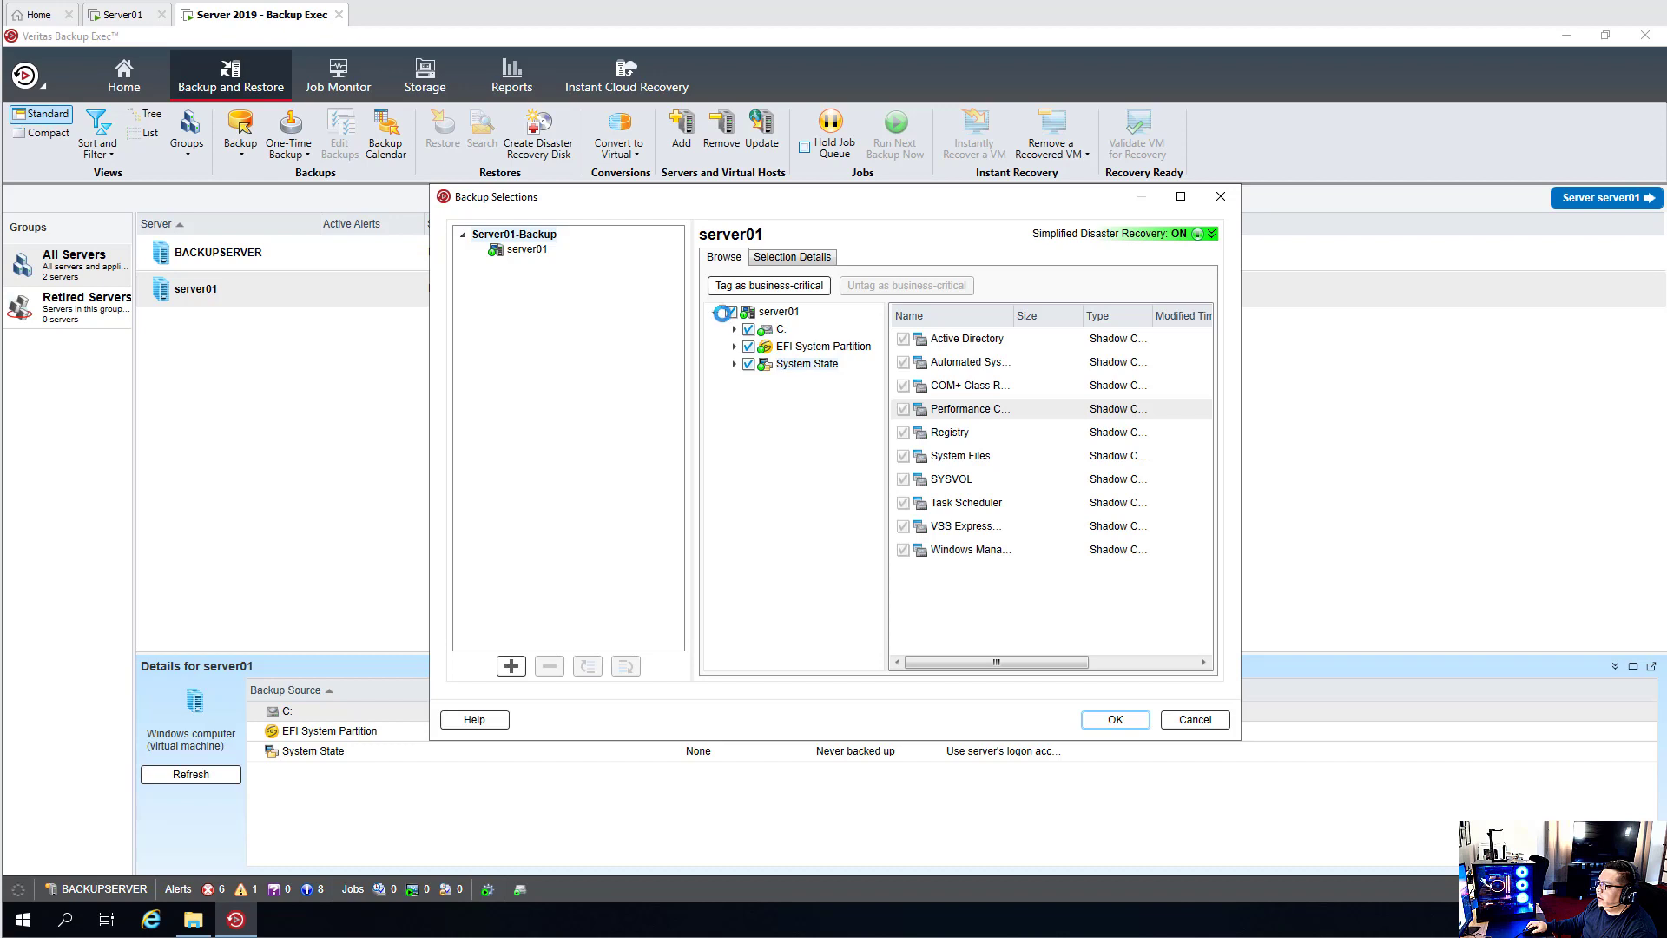
click(729, 312)
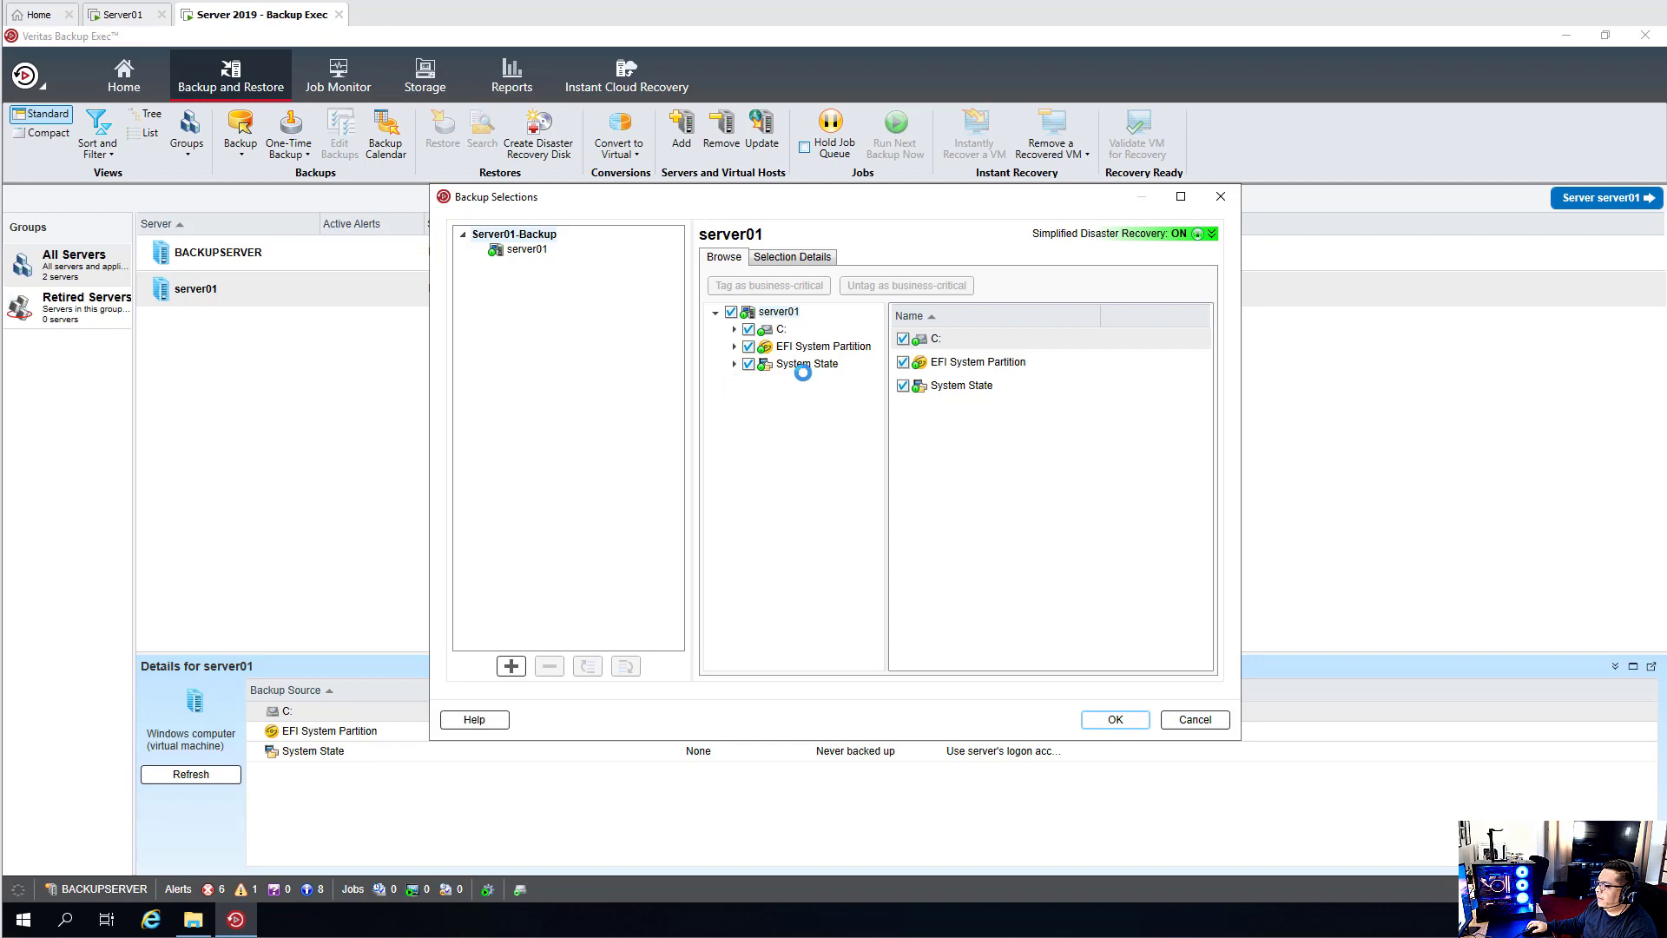
click(728, 312)
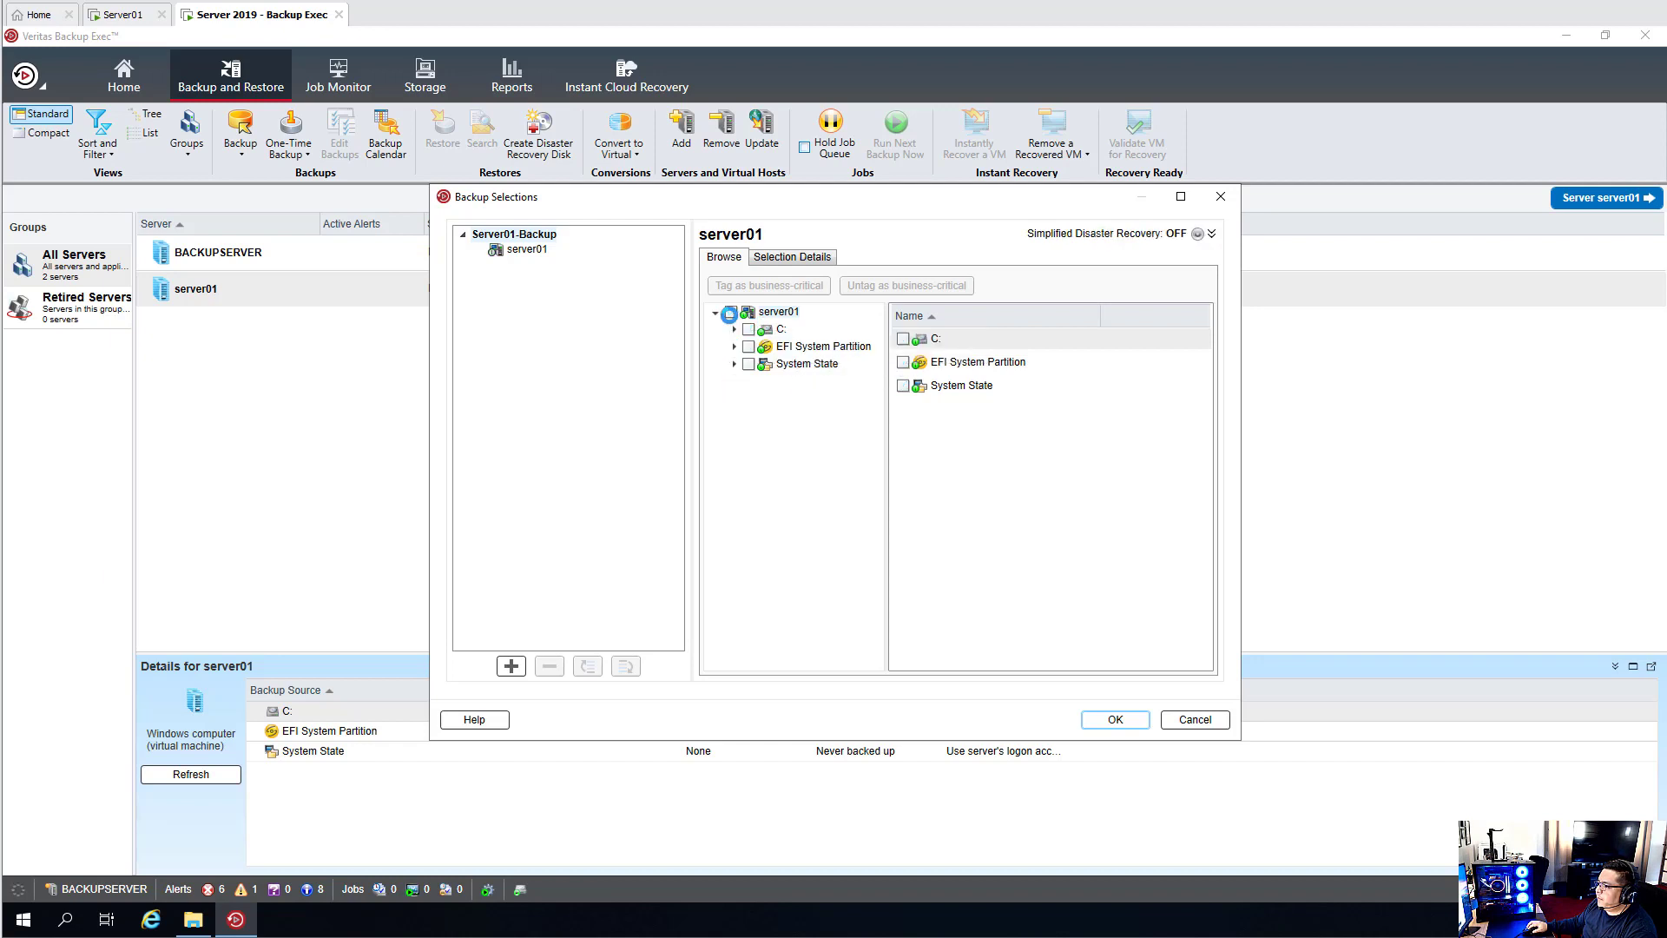
Step: Include only the administrator profile's Desktop, Documents and Favorites folders under C:\Users in the backup selections, and accept them
click(734, 329)
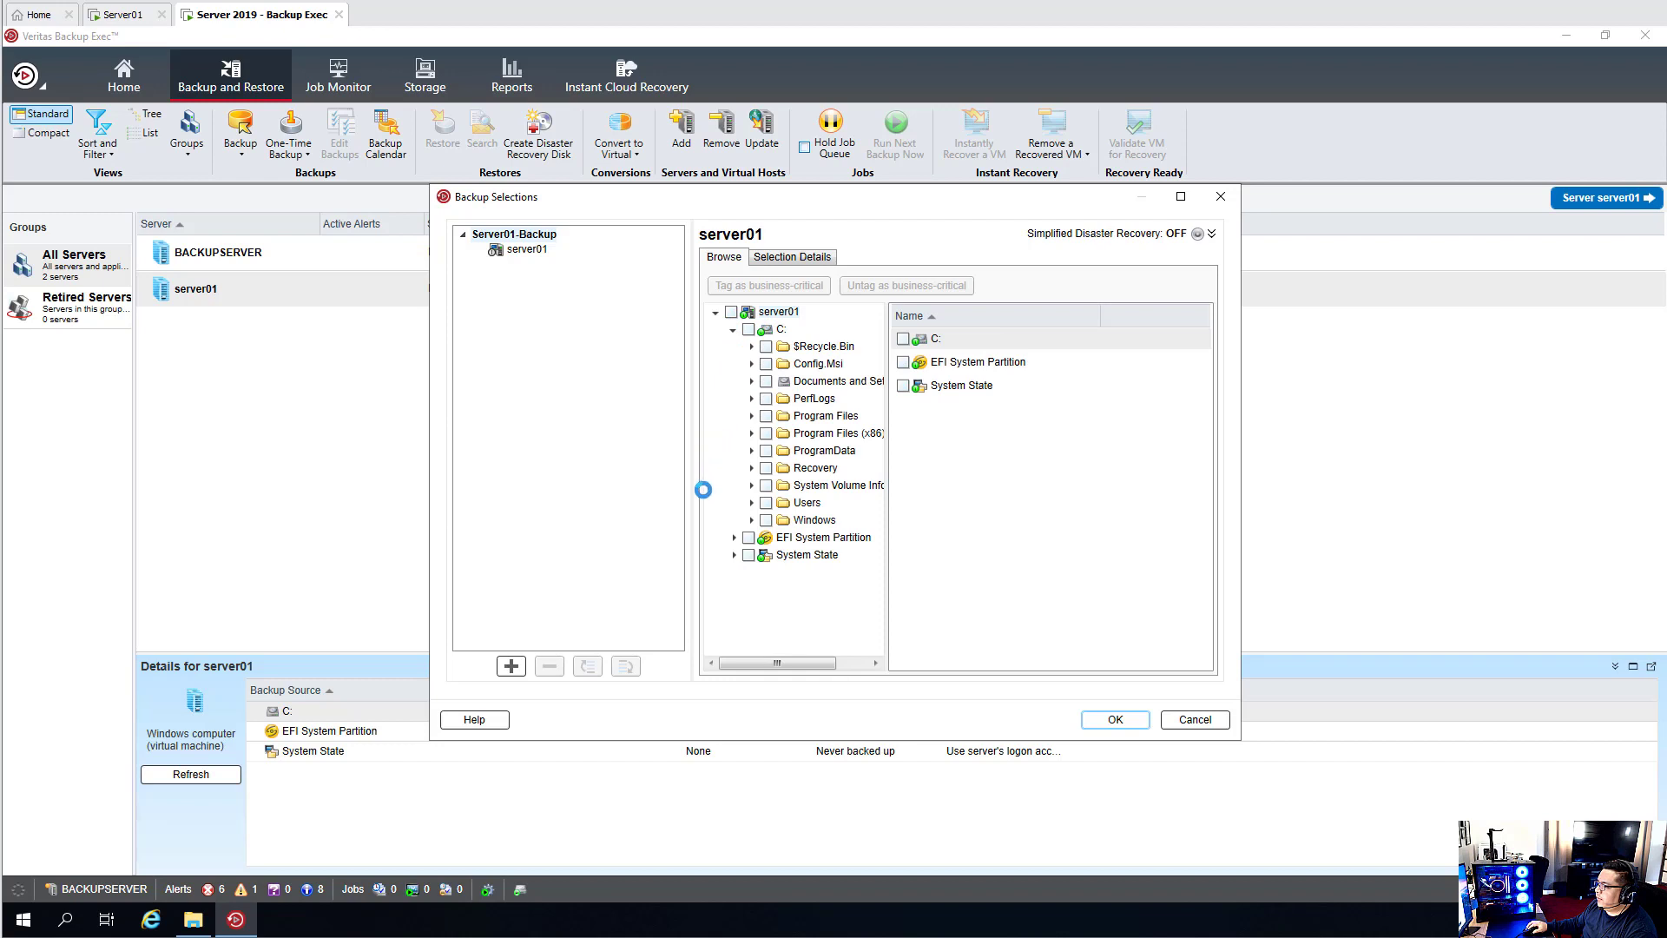
click(752, 503)
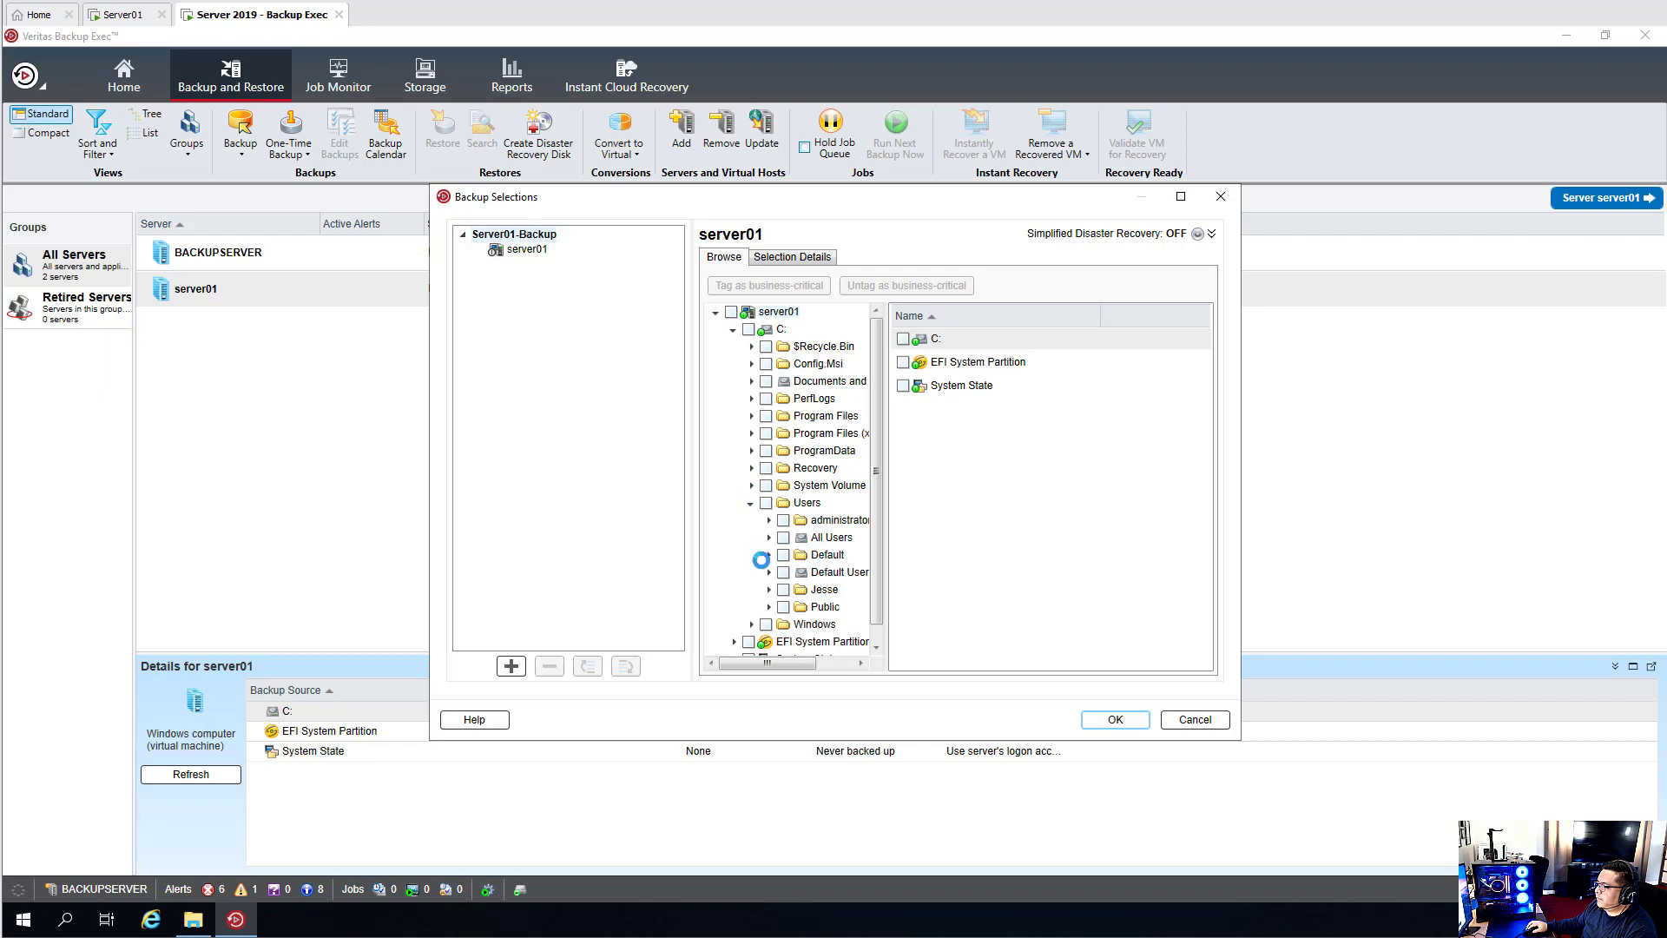
click(770, 520)
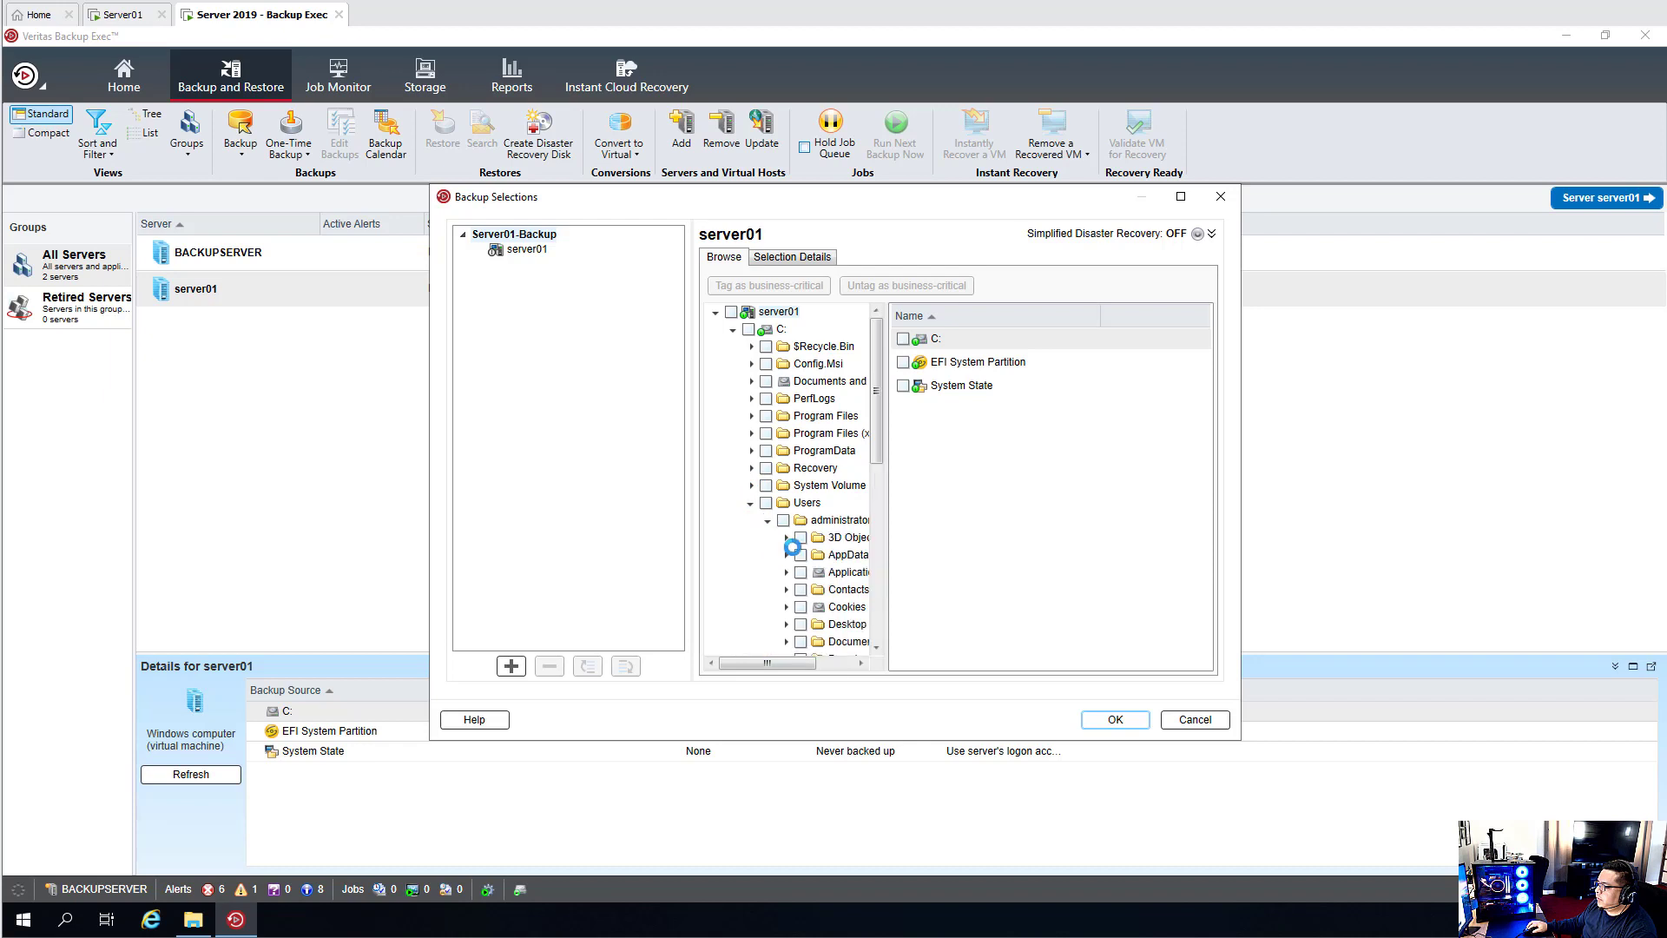
click(800, 623)
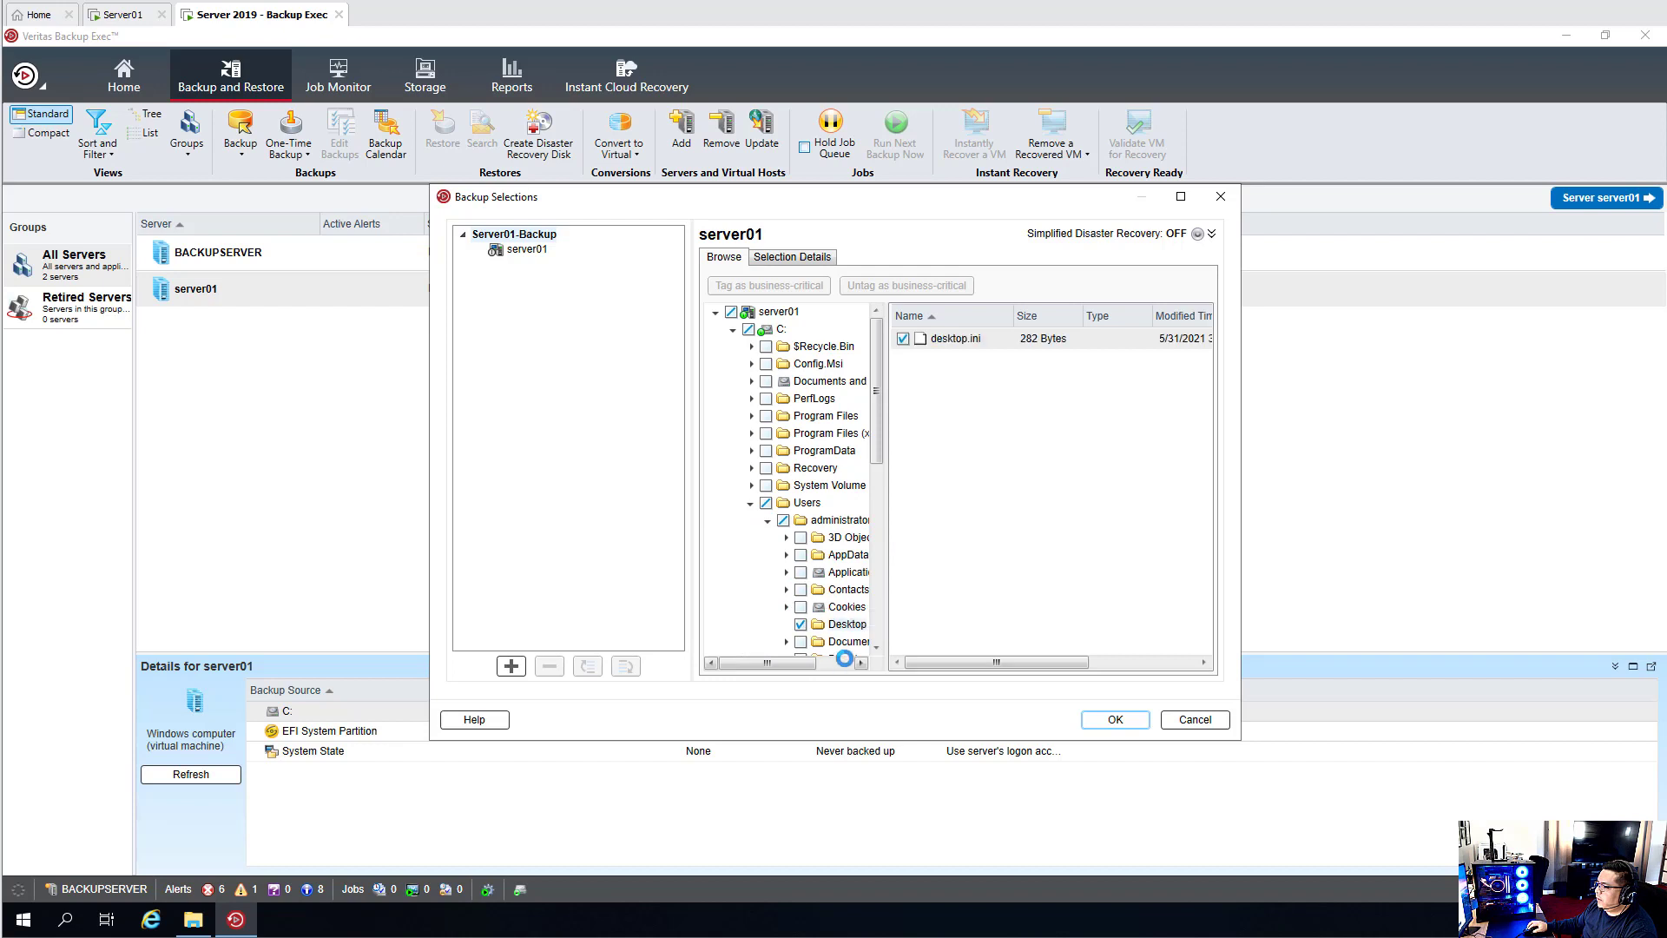
drag(879, 436, 879, 488)
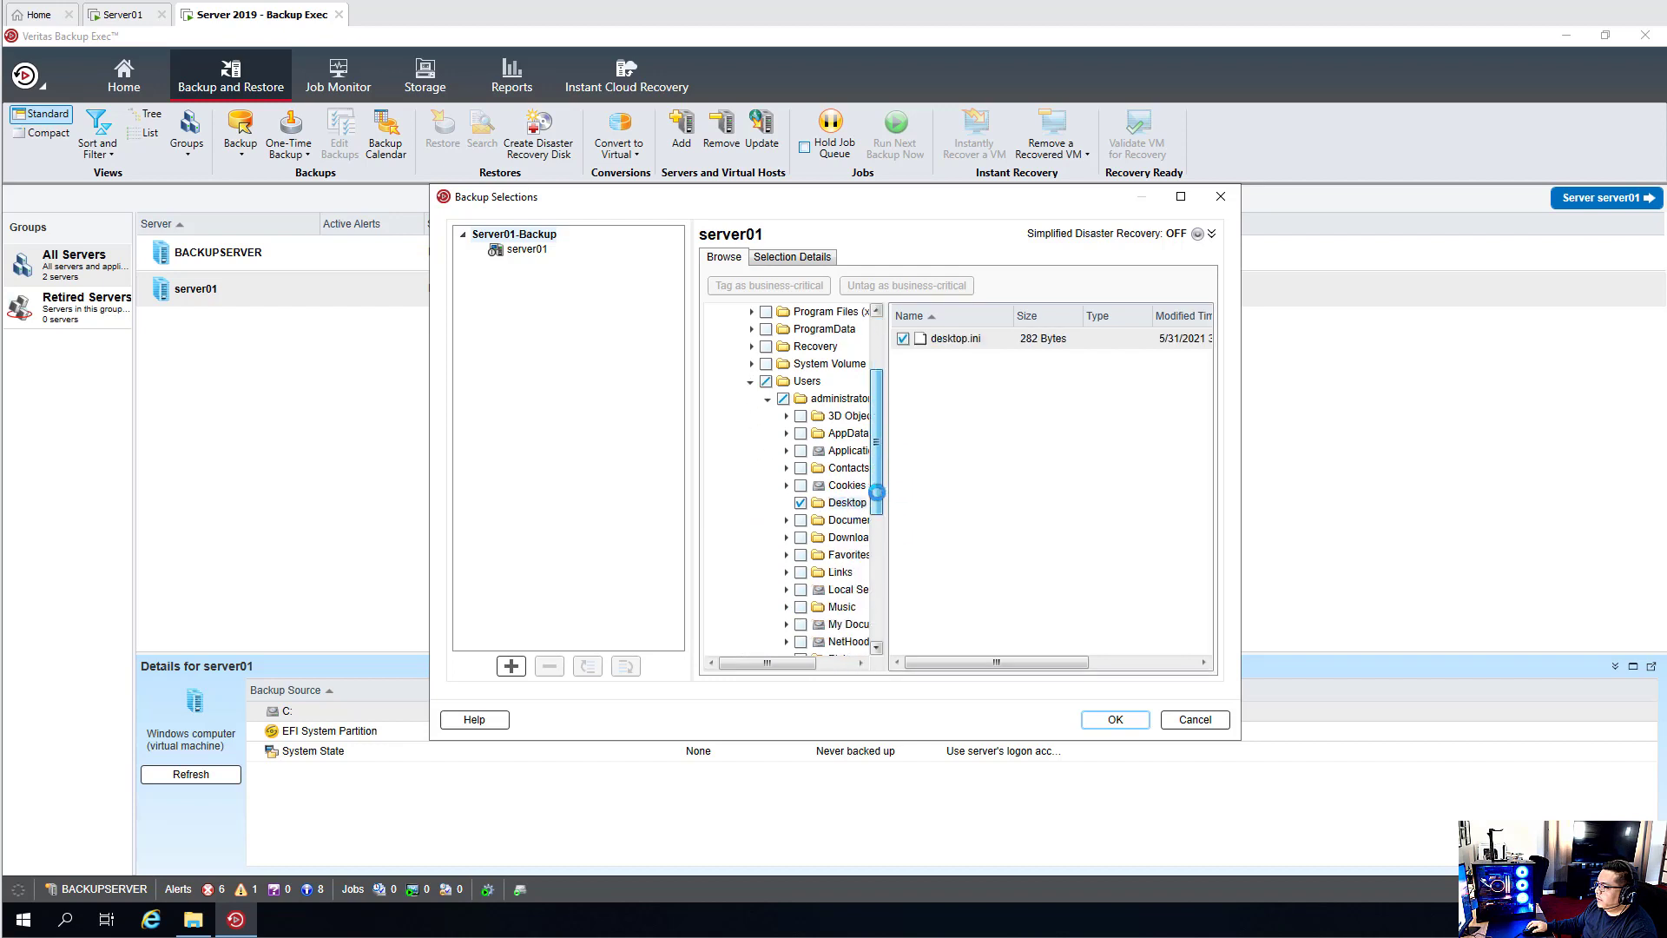
click(800, 520)
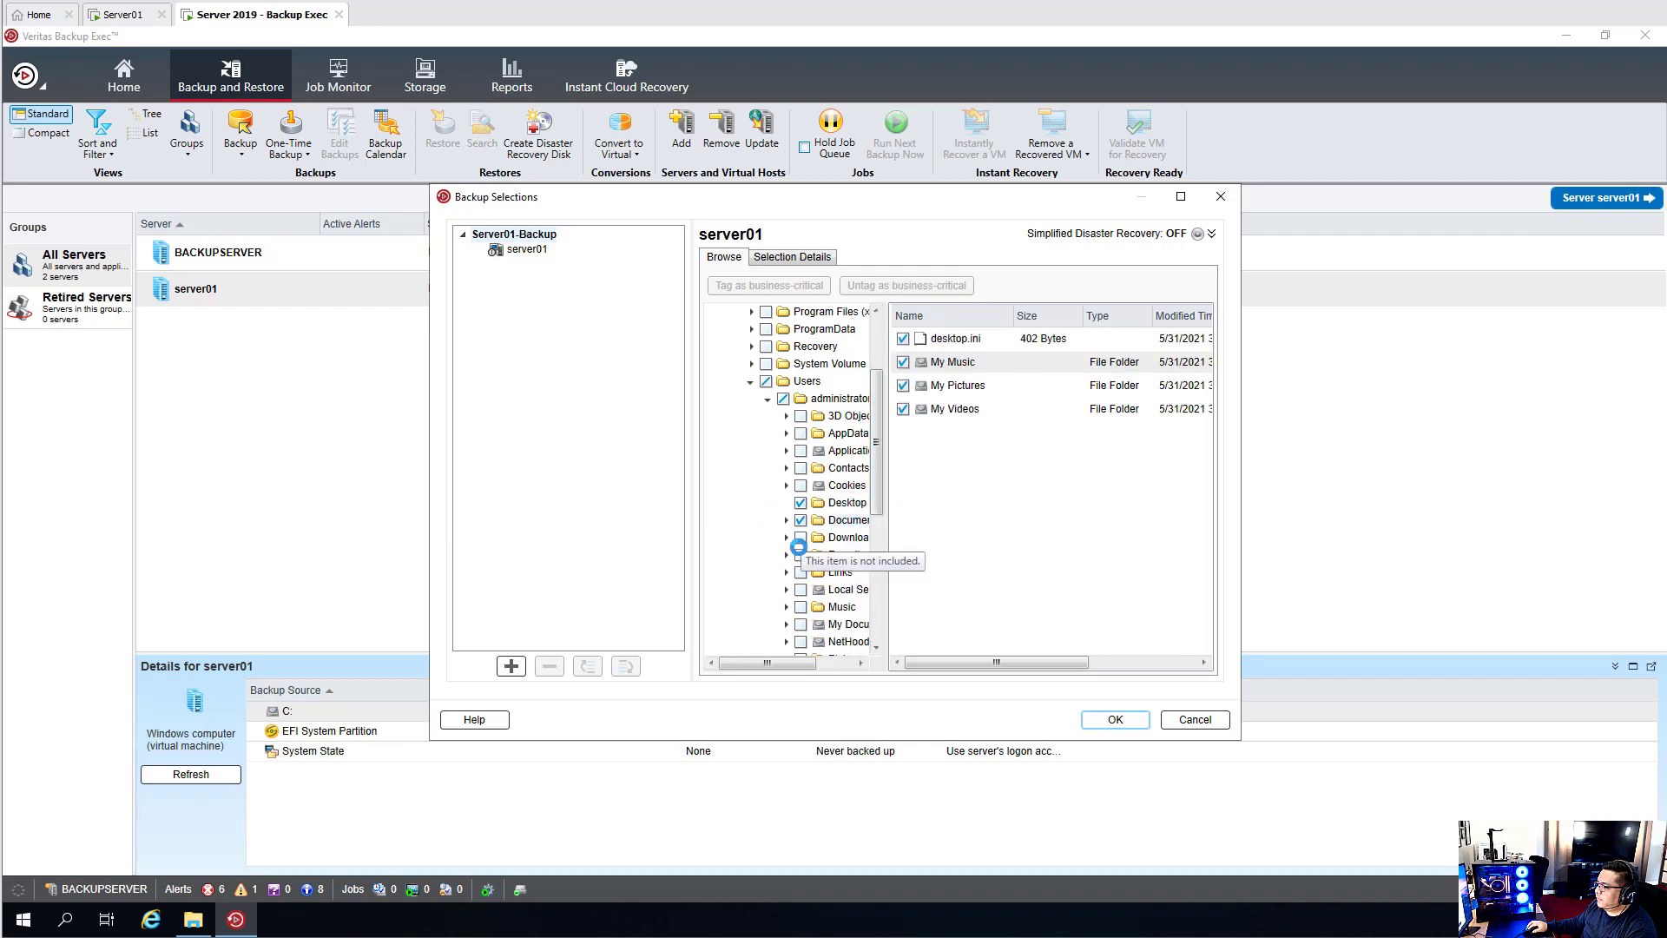
click(800, 554)
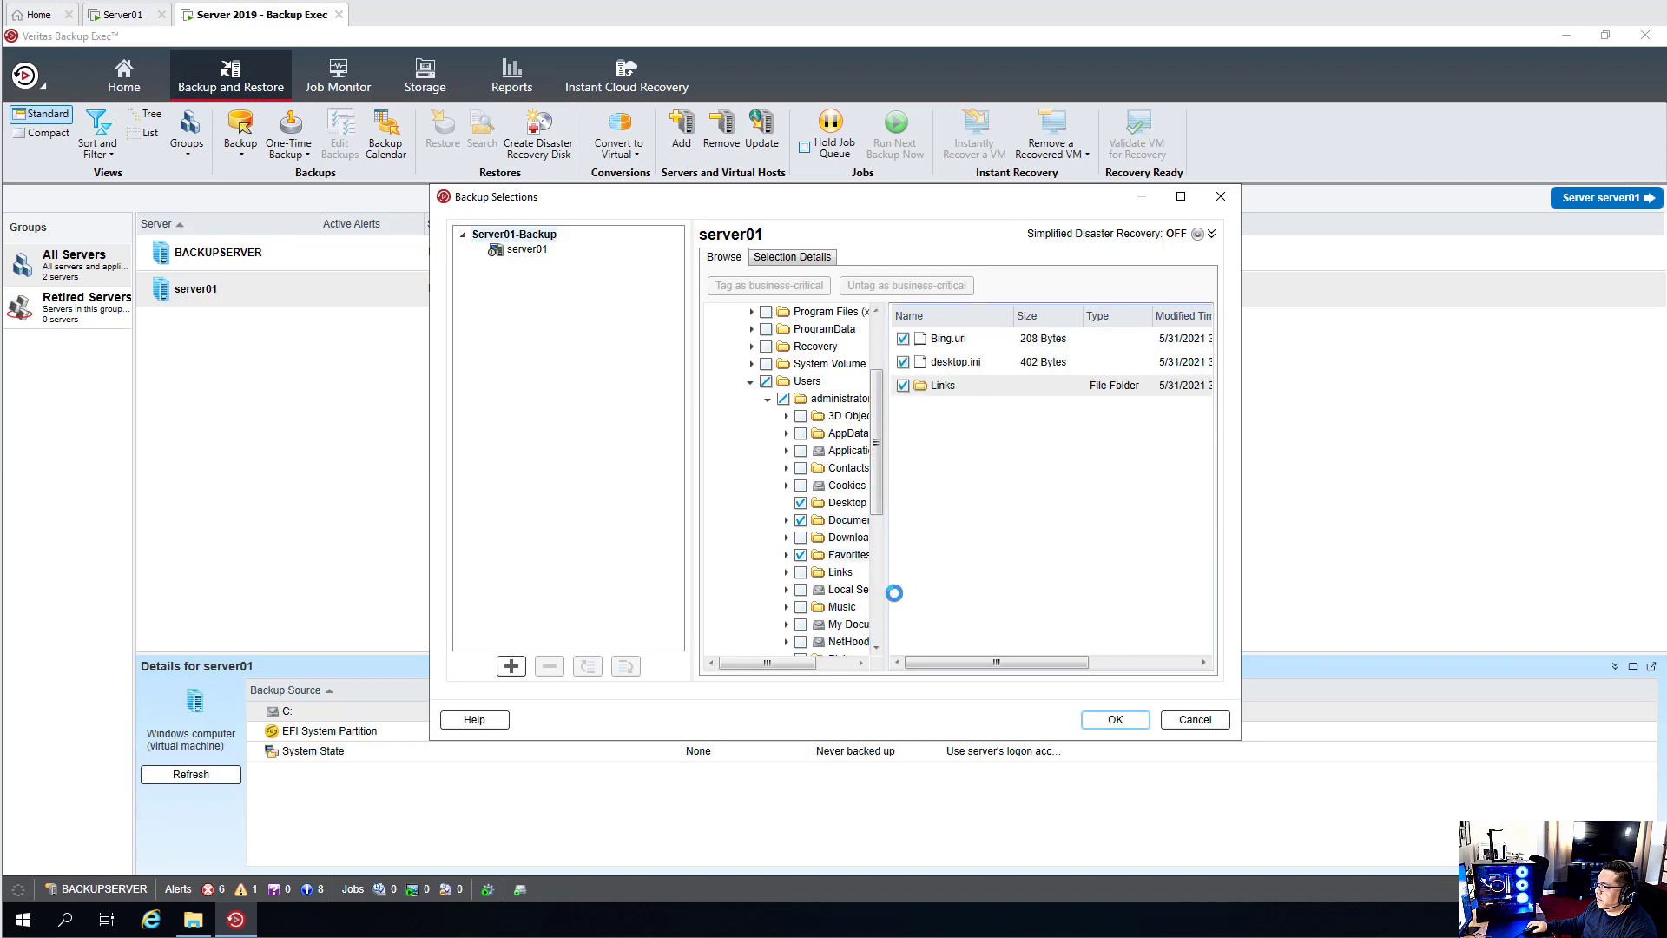
click(1114, 719)
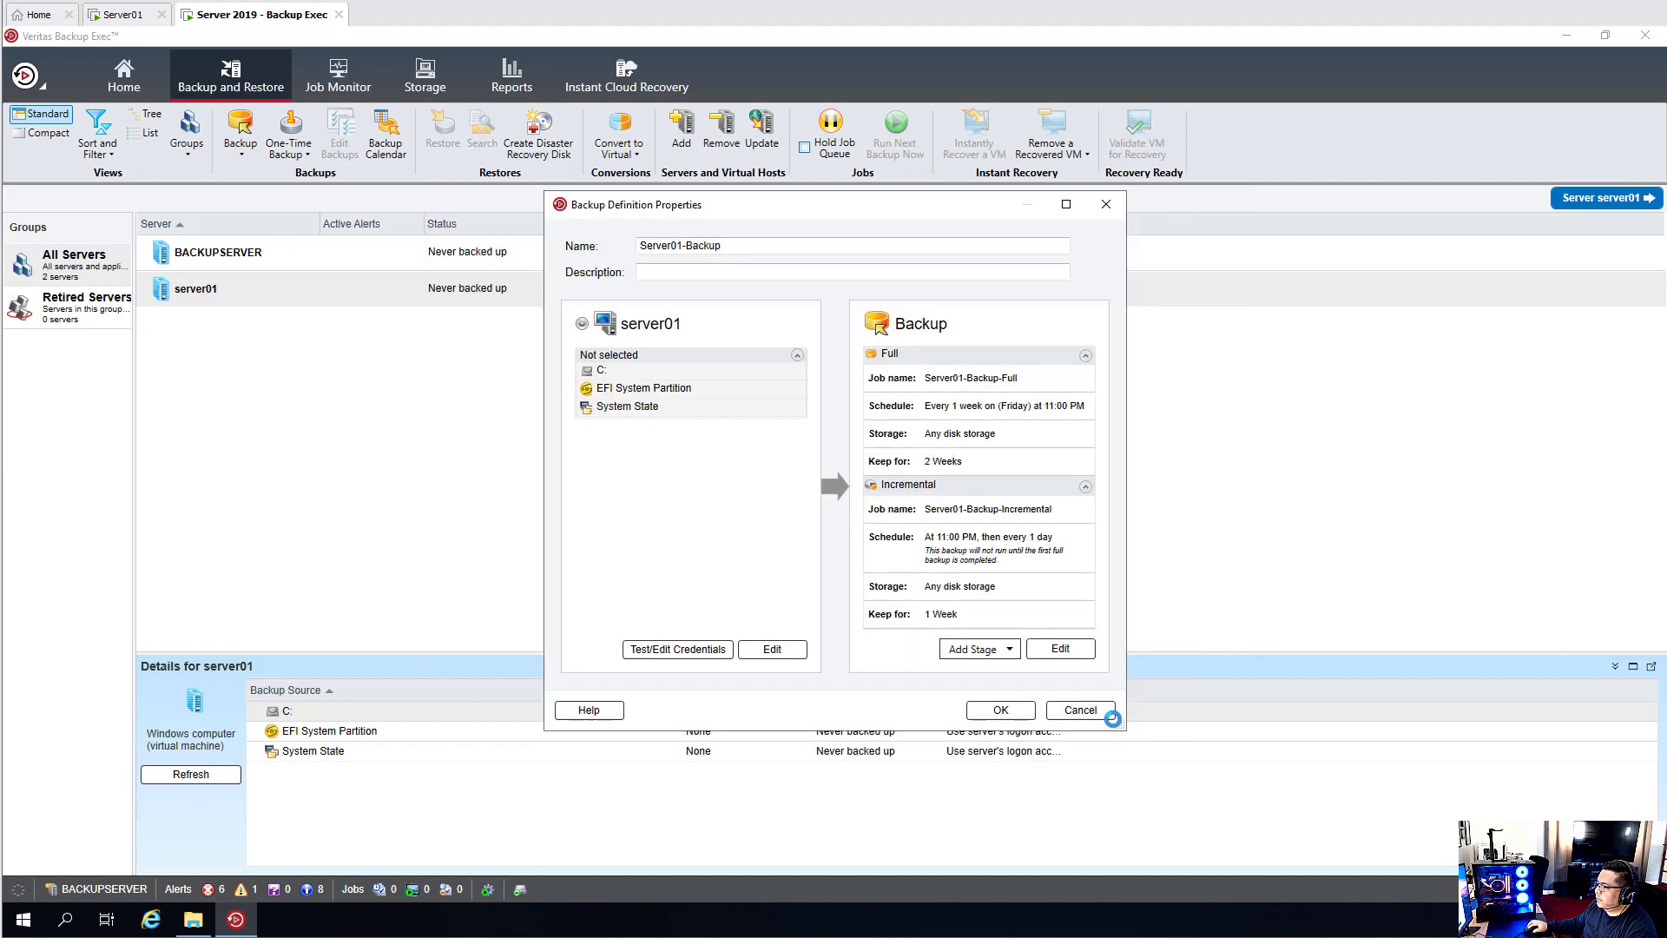
Step: Open the backup options and review the recurrence settings of the Full and Incremental jobs
click(1061, 648)
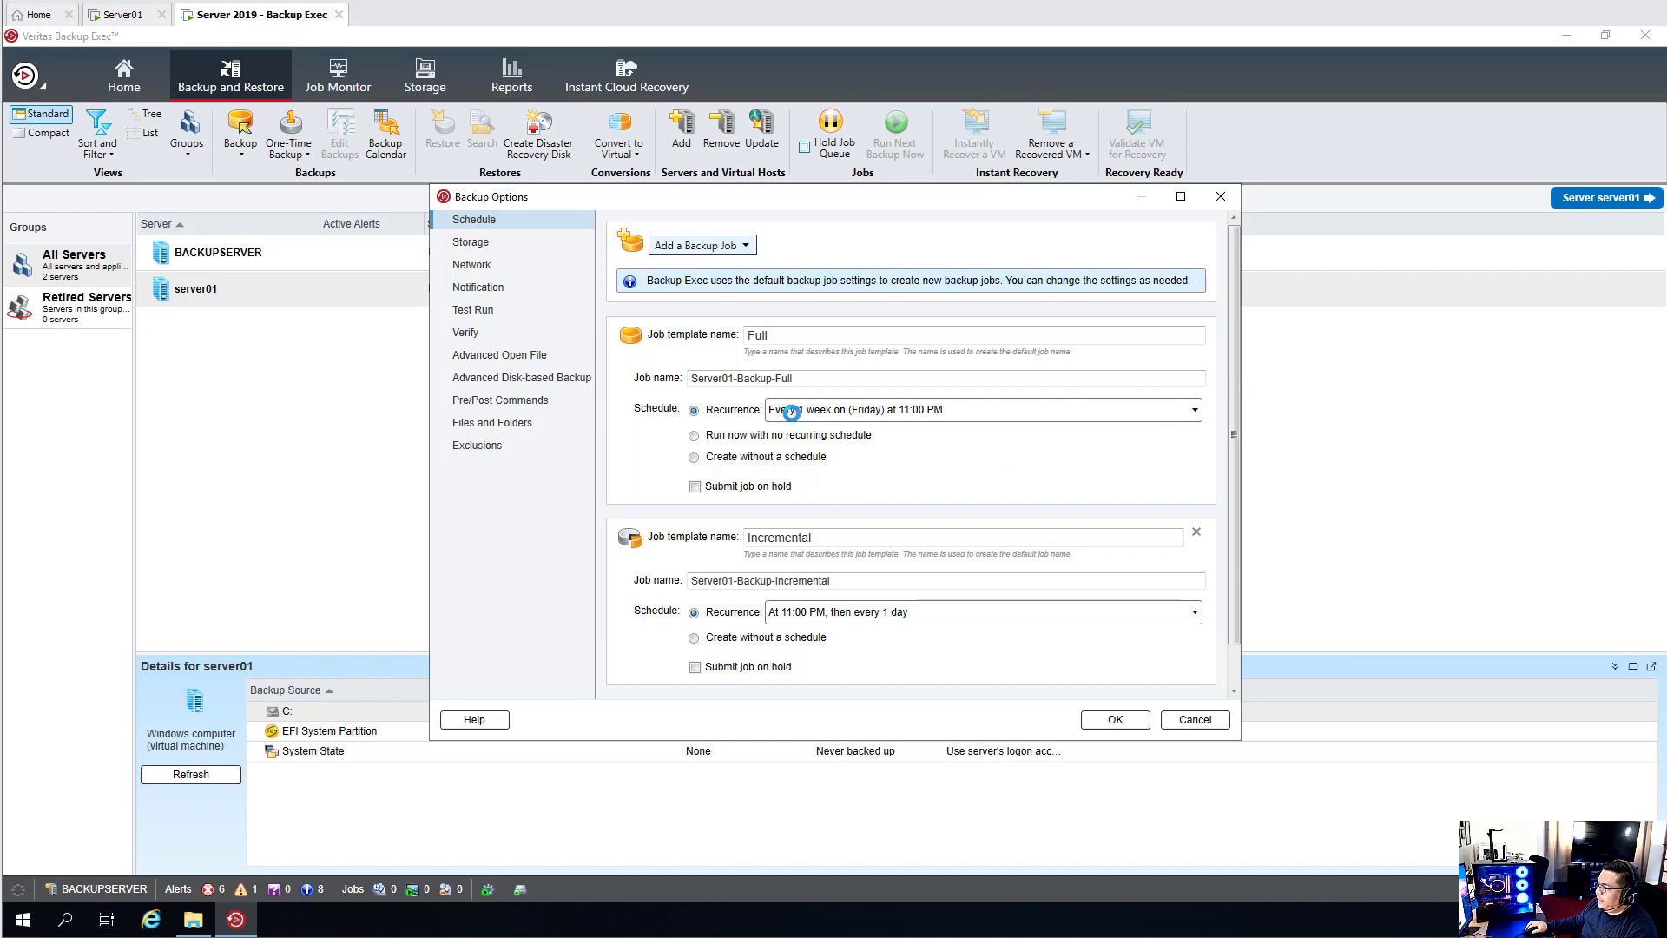
click(858, 413)
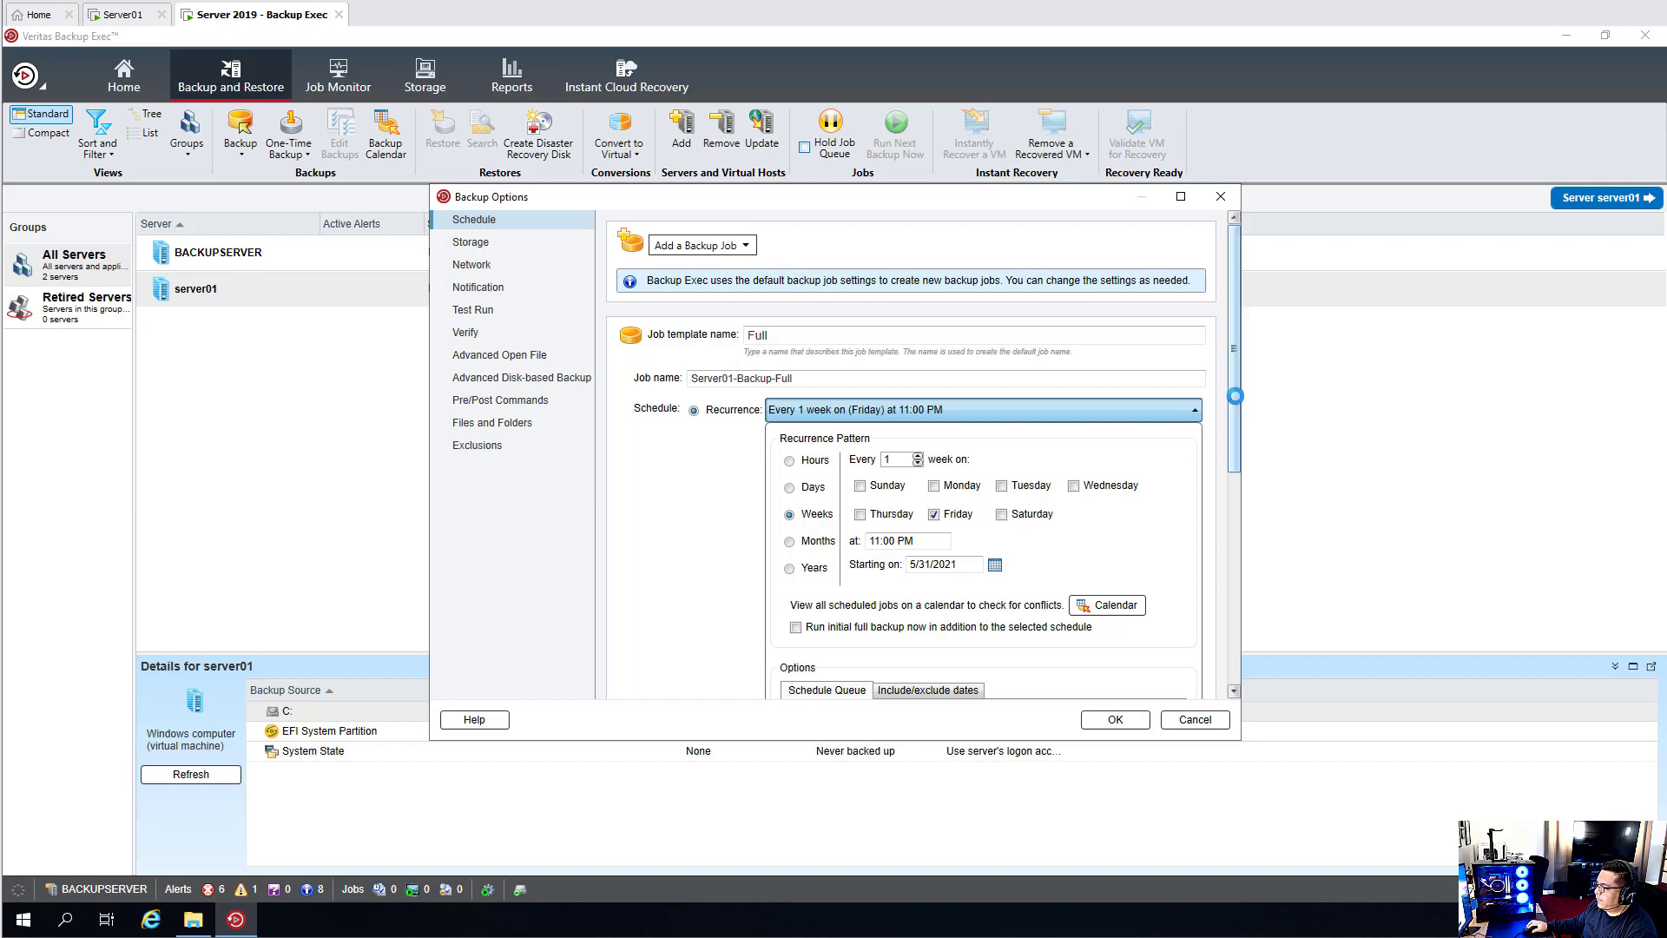
drag(1233, 397, 1234, 636)
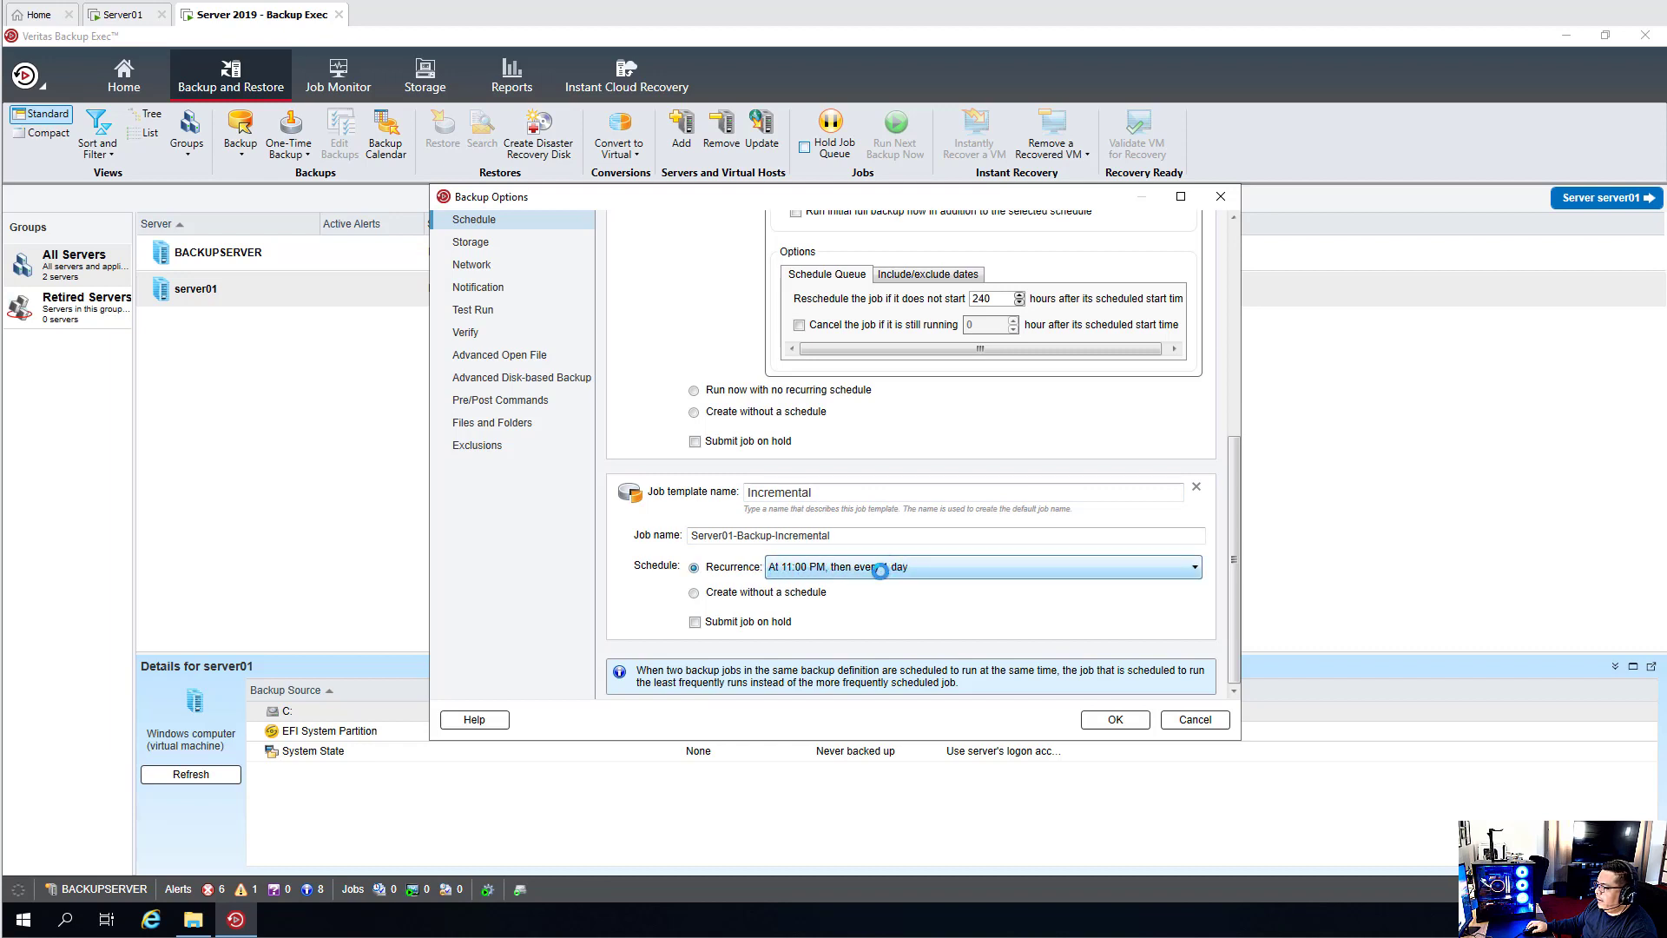
click(885, 567)
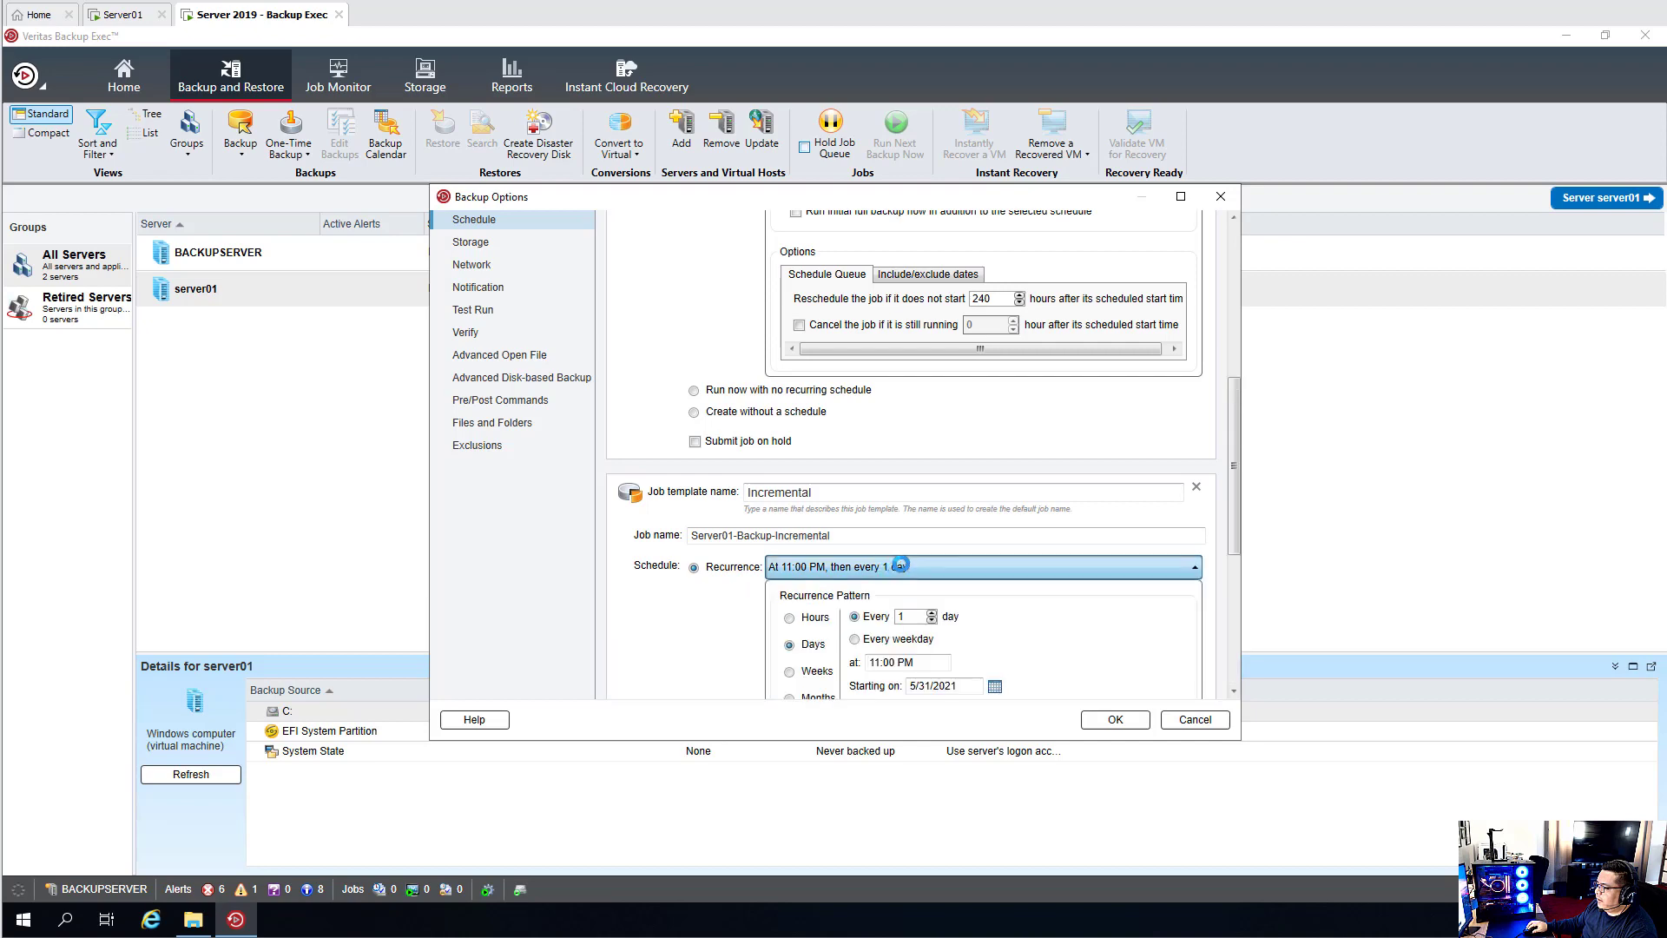
drag(1233, 512, 1226, 607)
Step: Set the storage for both the Full and the Incremental backup to Local Disk - D
click(464, 242)
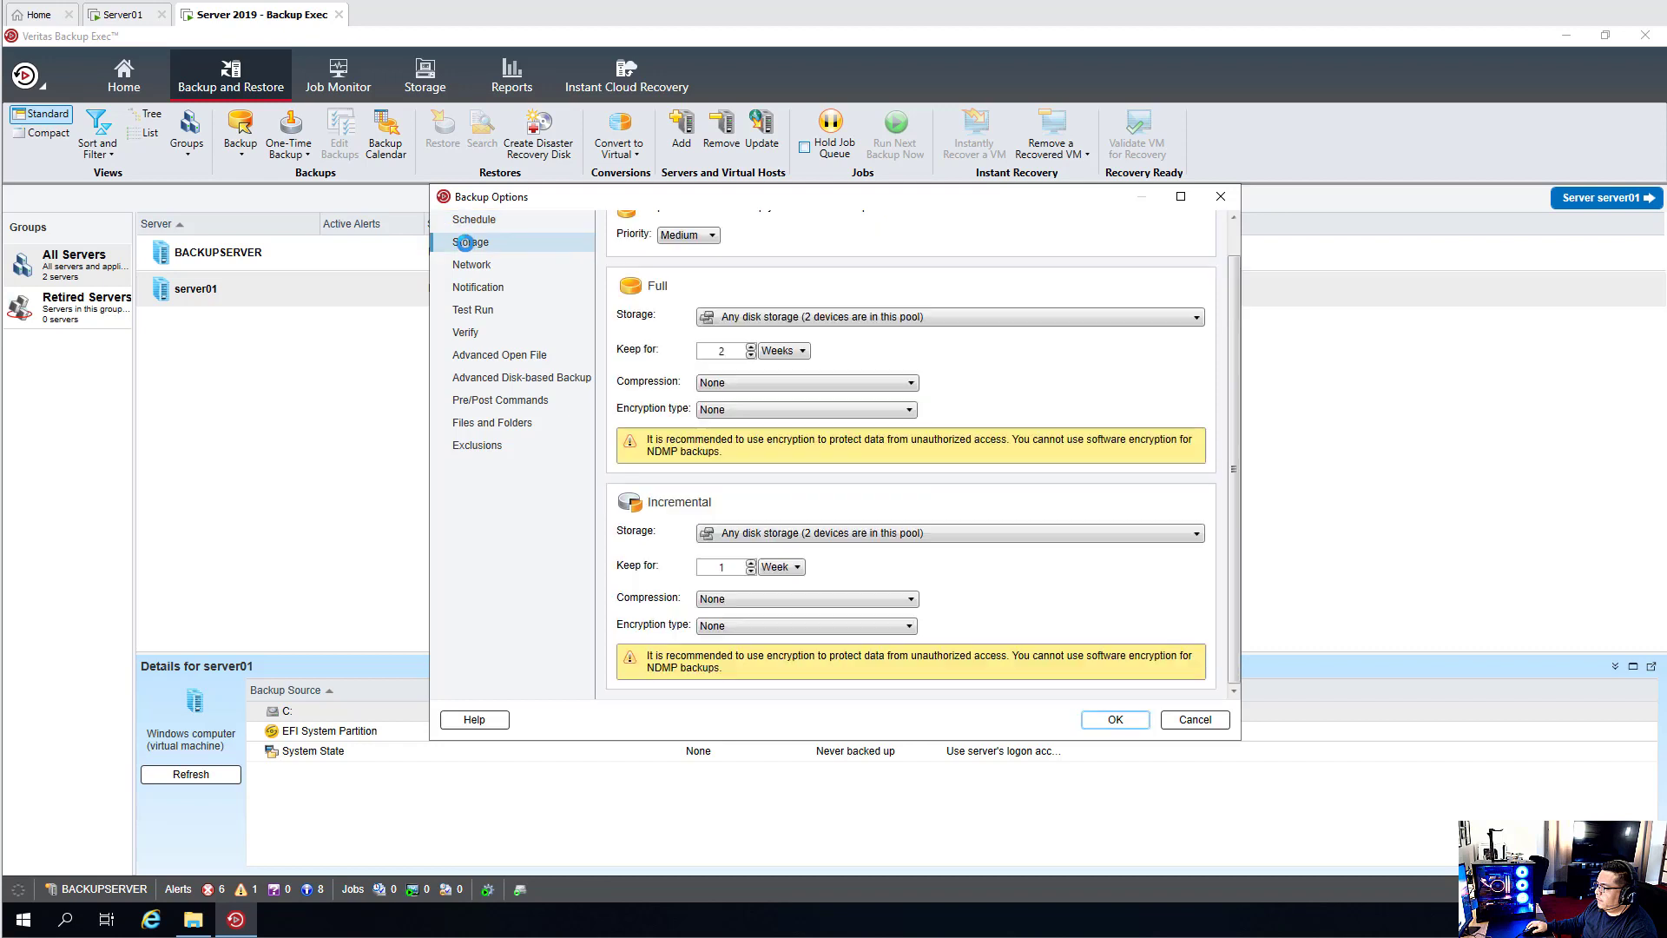
scroll(1133, 462, up, 2)
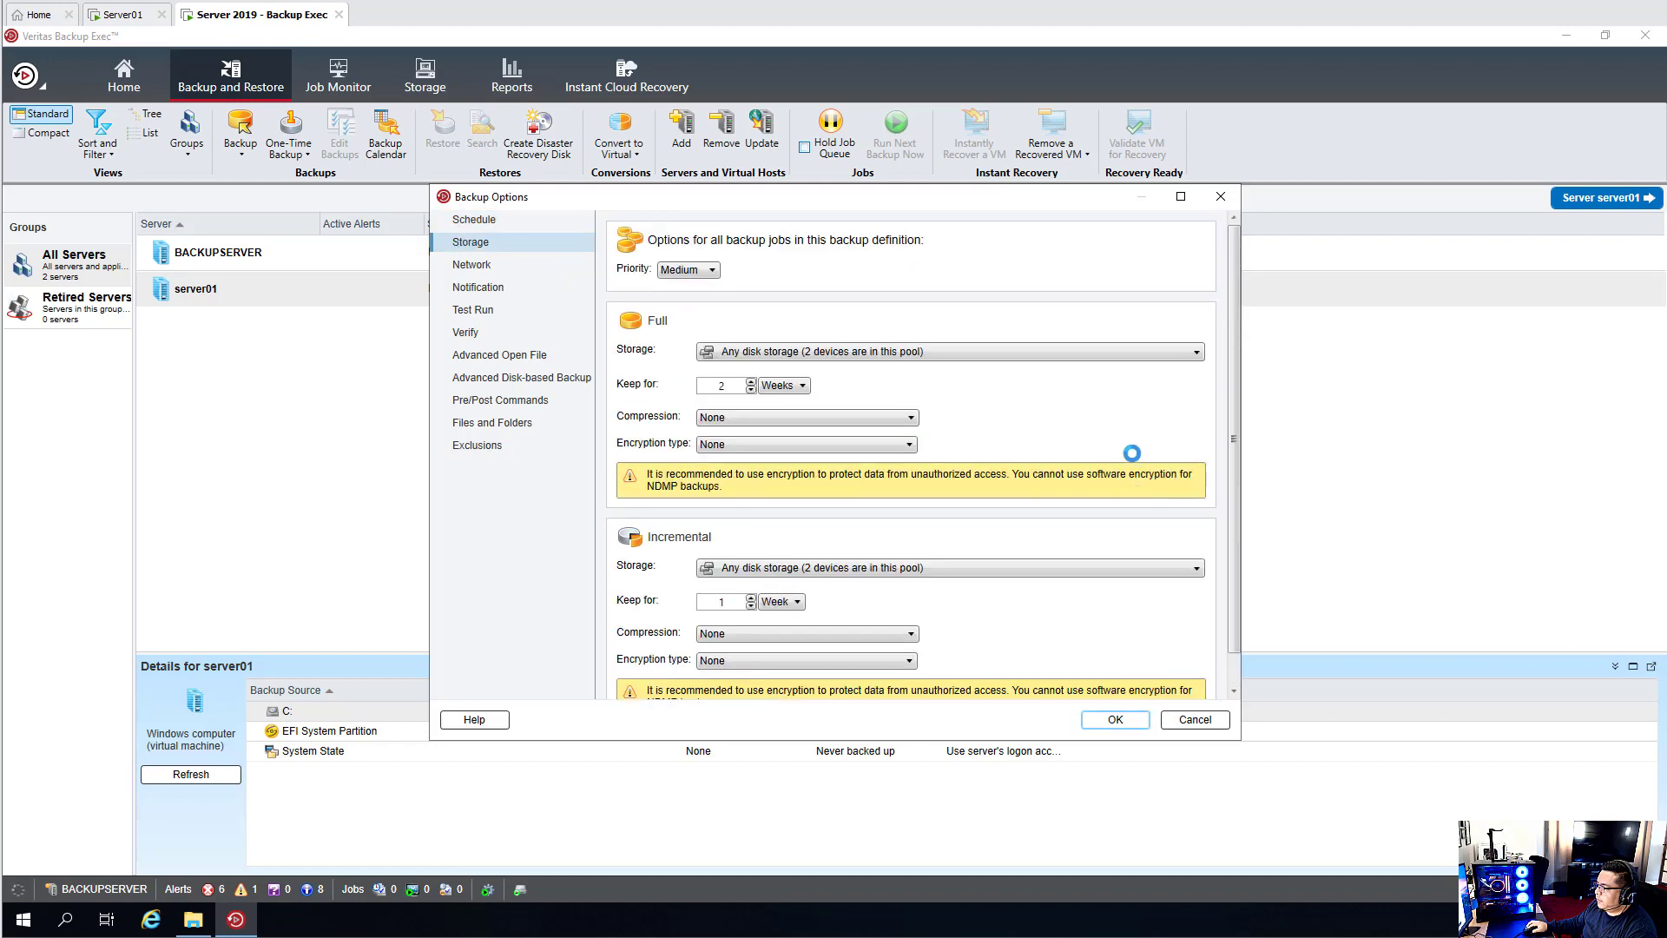
click(864, 350)
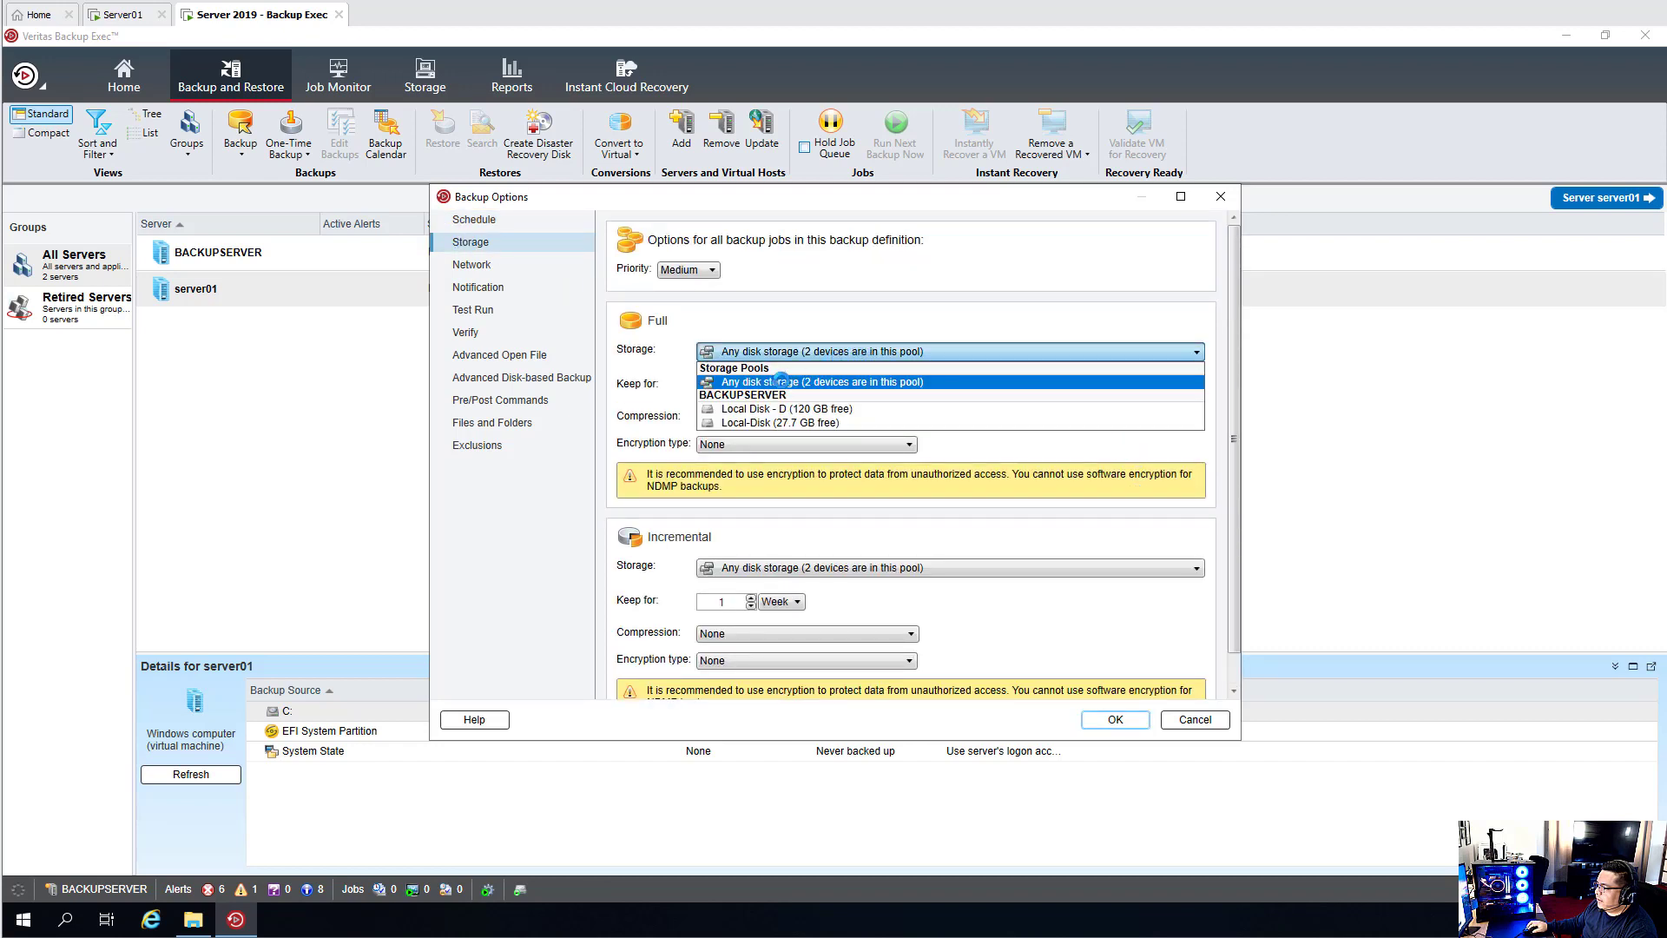
click(866, 408)
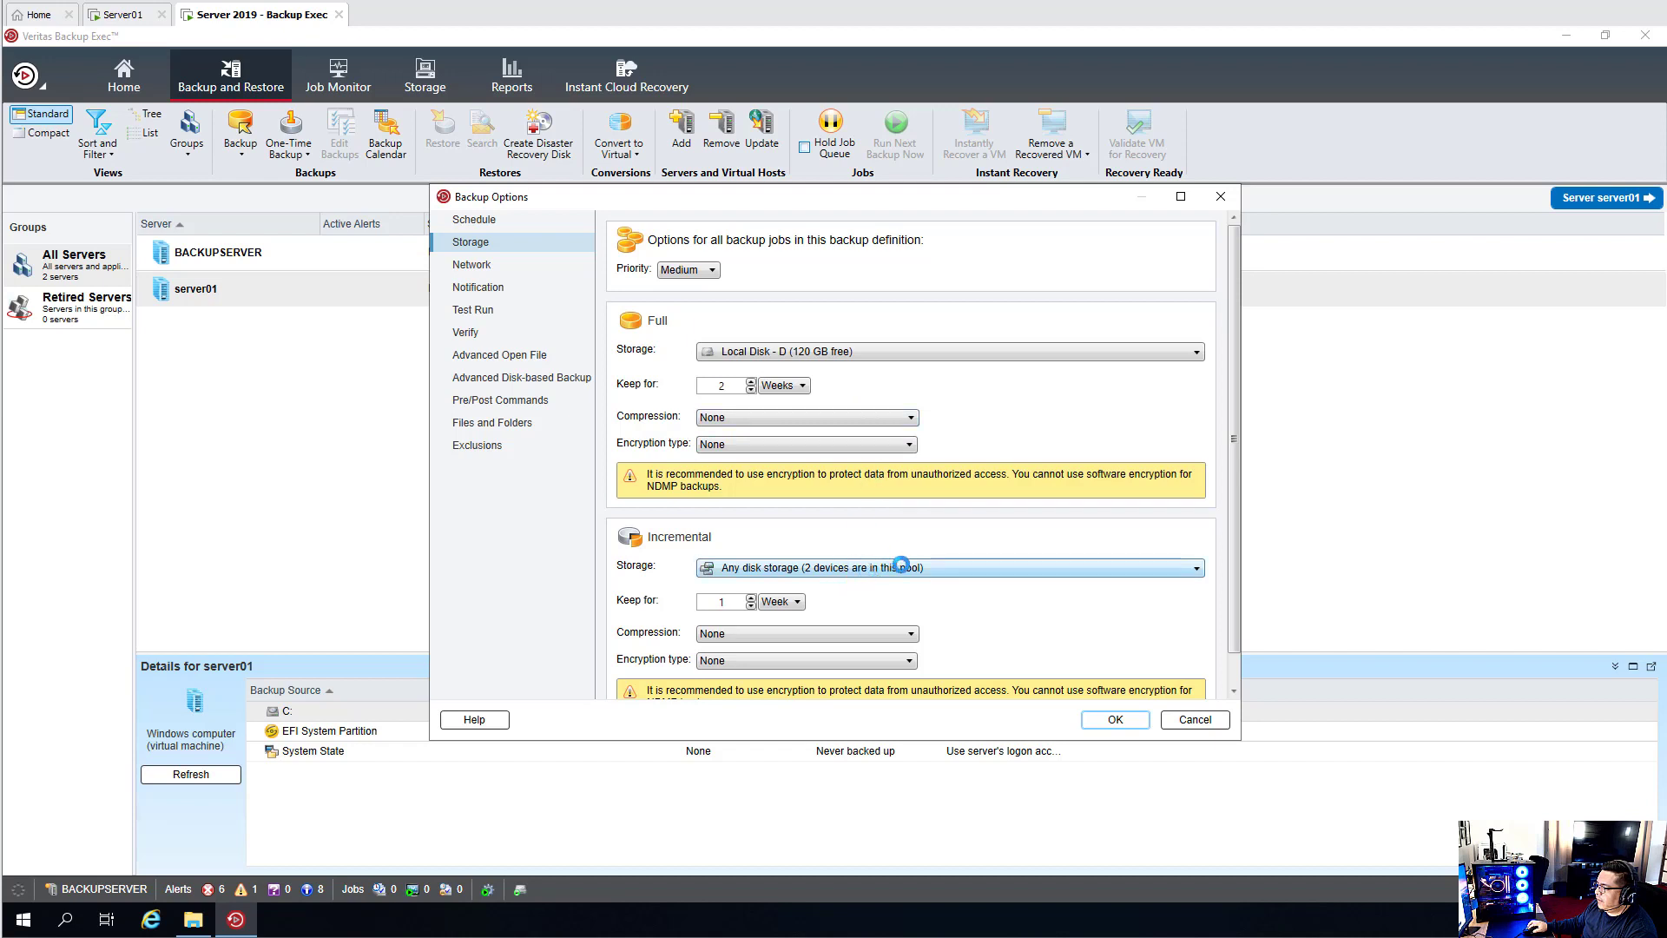
click(879, 568)
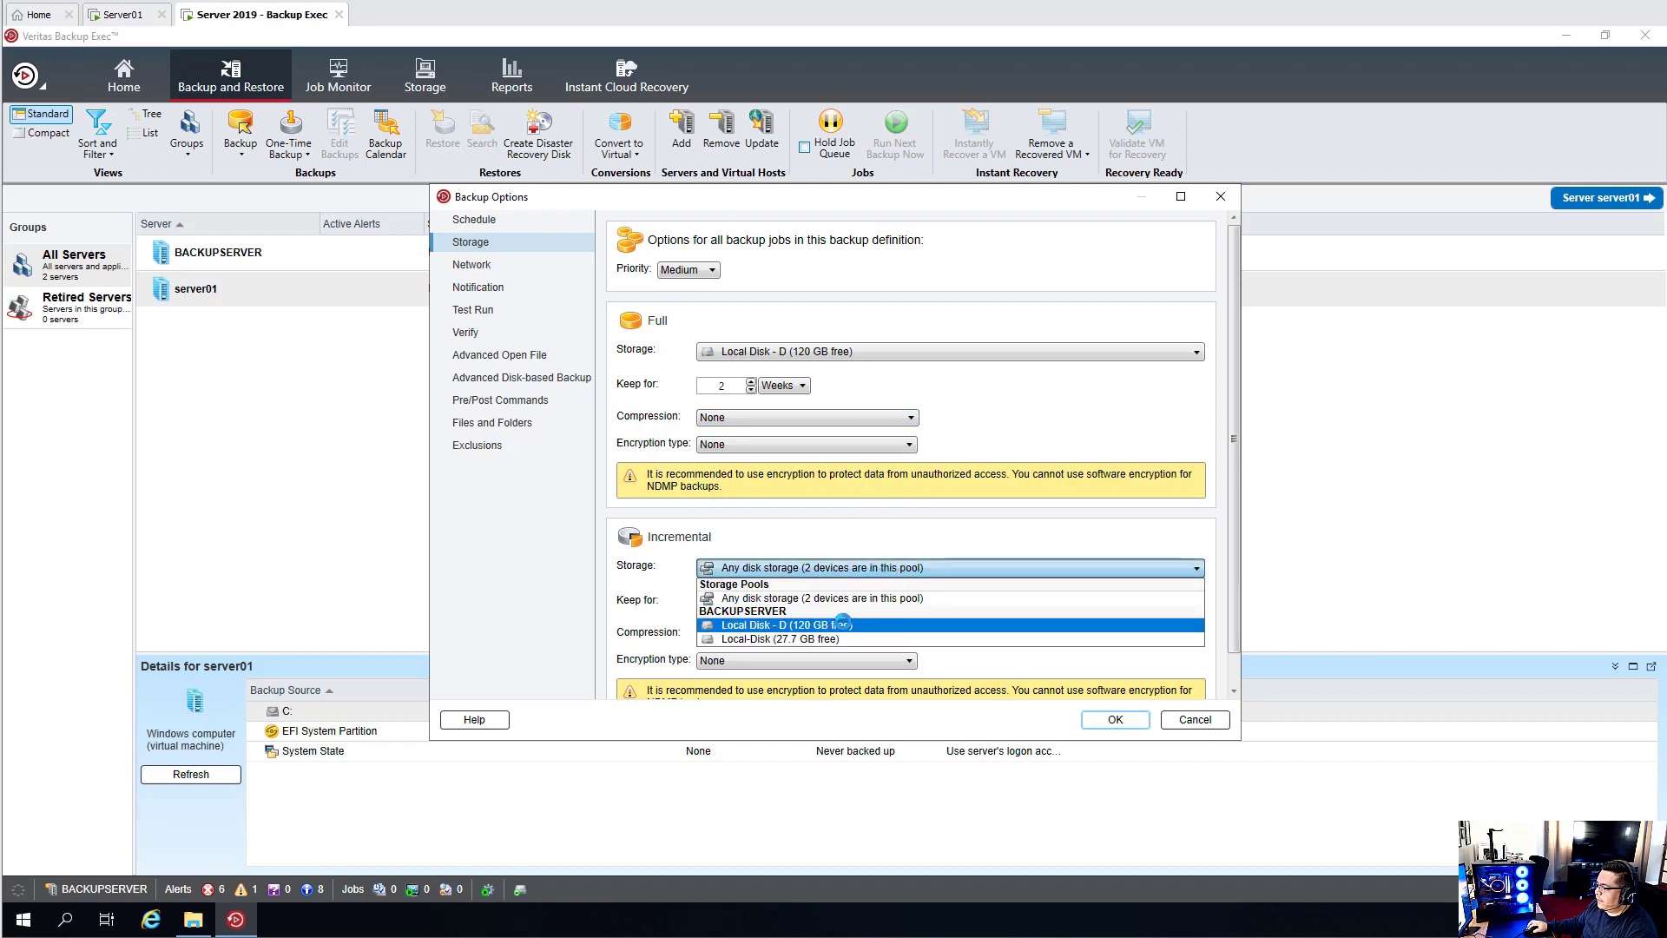
click(855, 620)
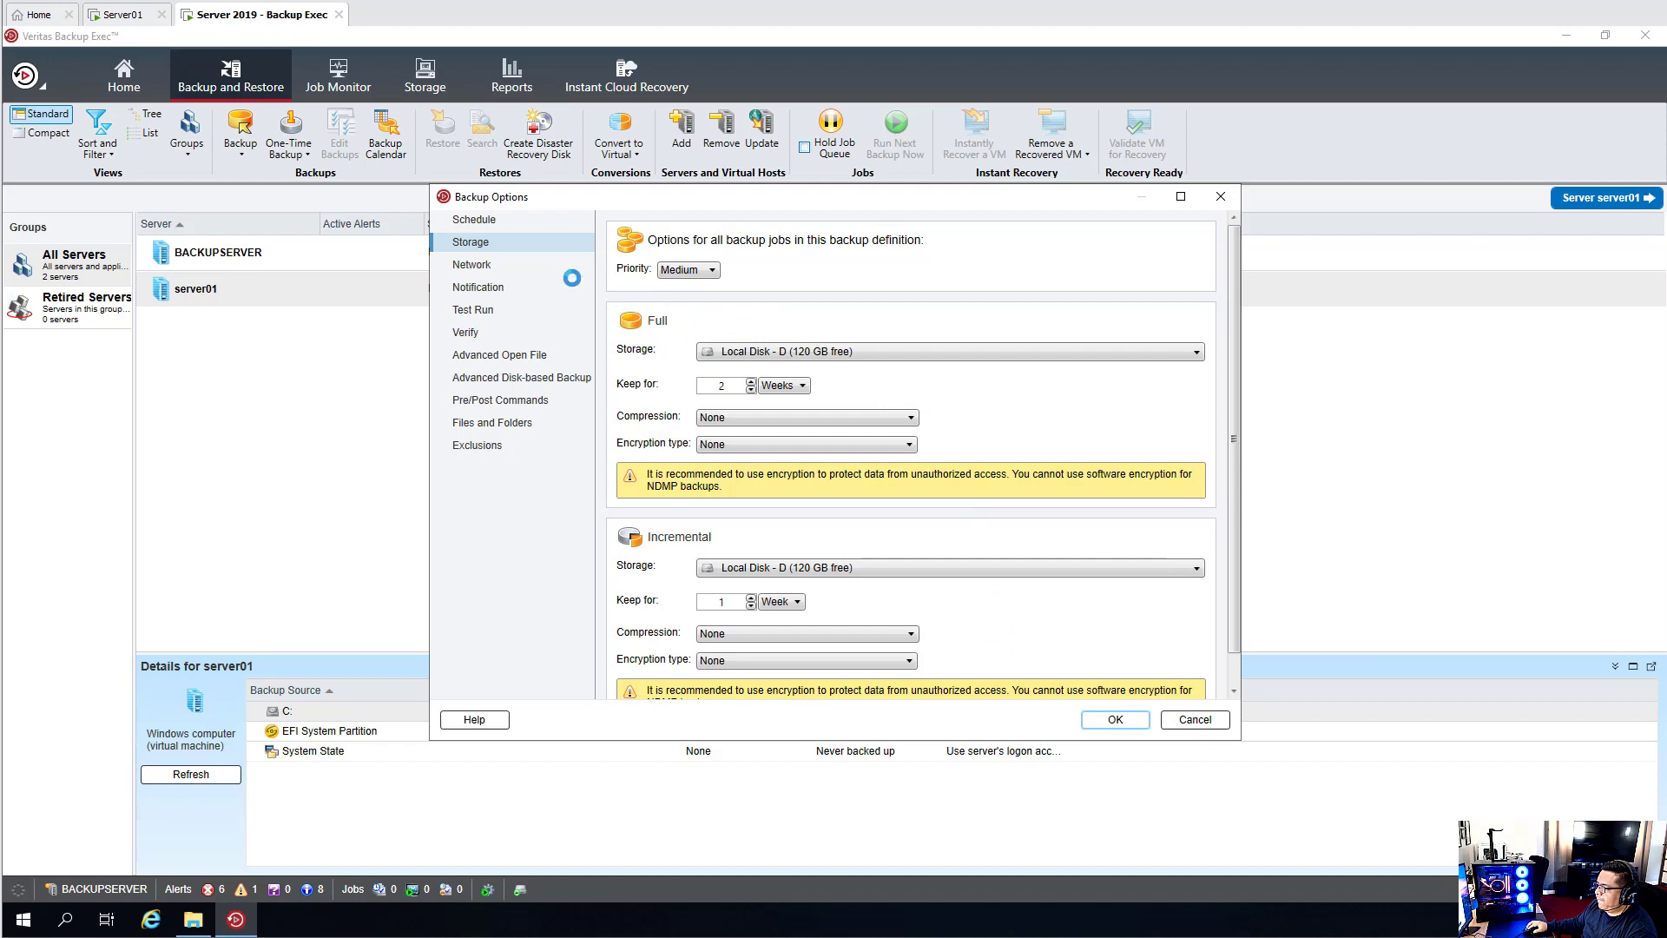
Step: Set the backup's network interface to Ethernet0 and its protocol to IPv4
click(480, 267)
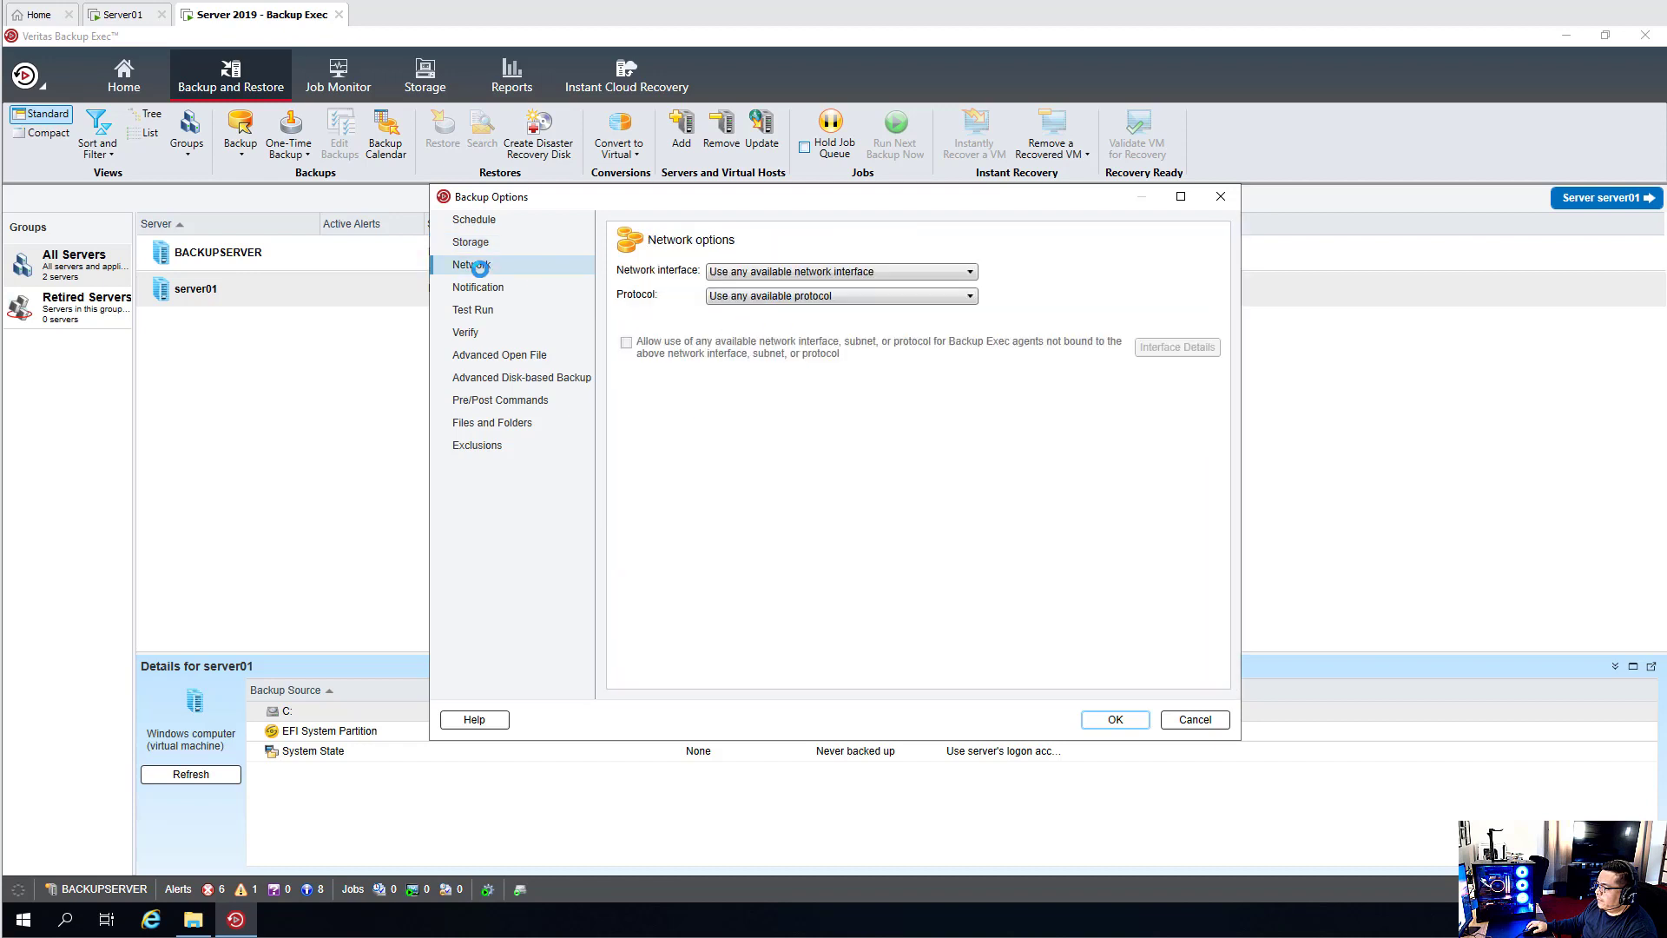
click(795, 274)
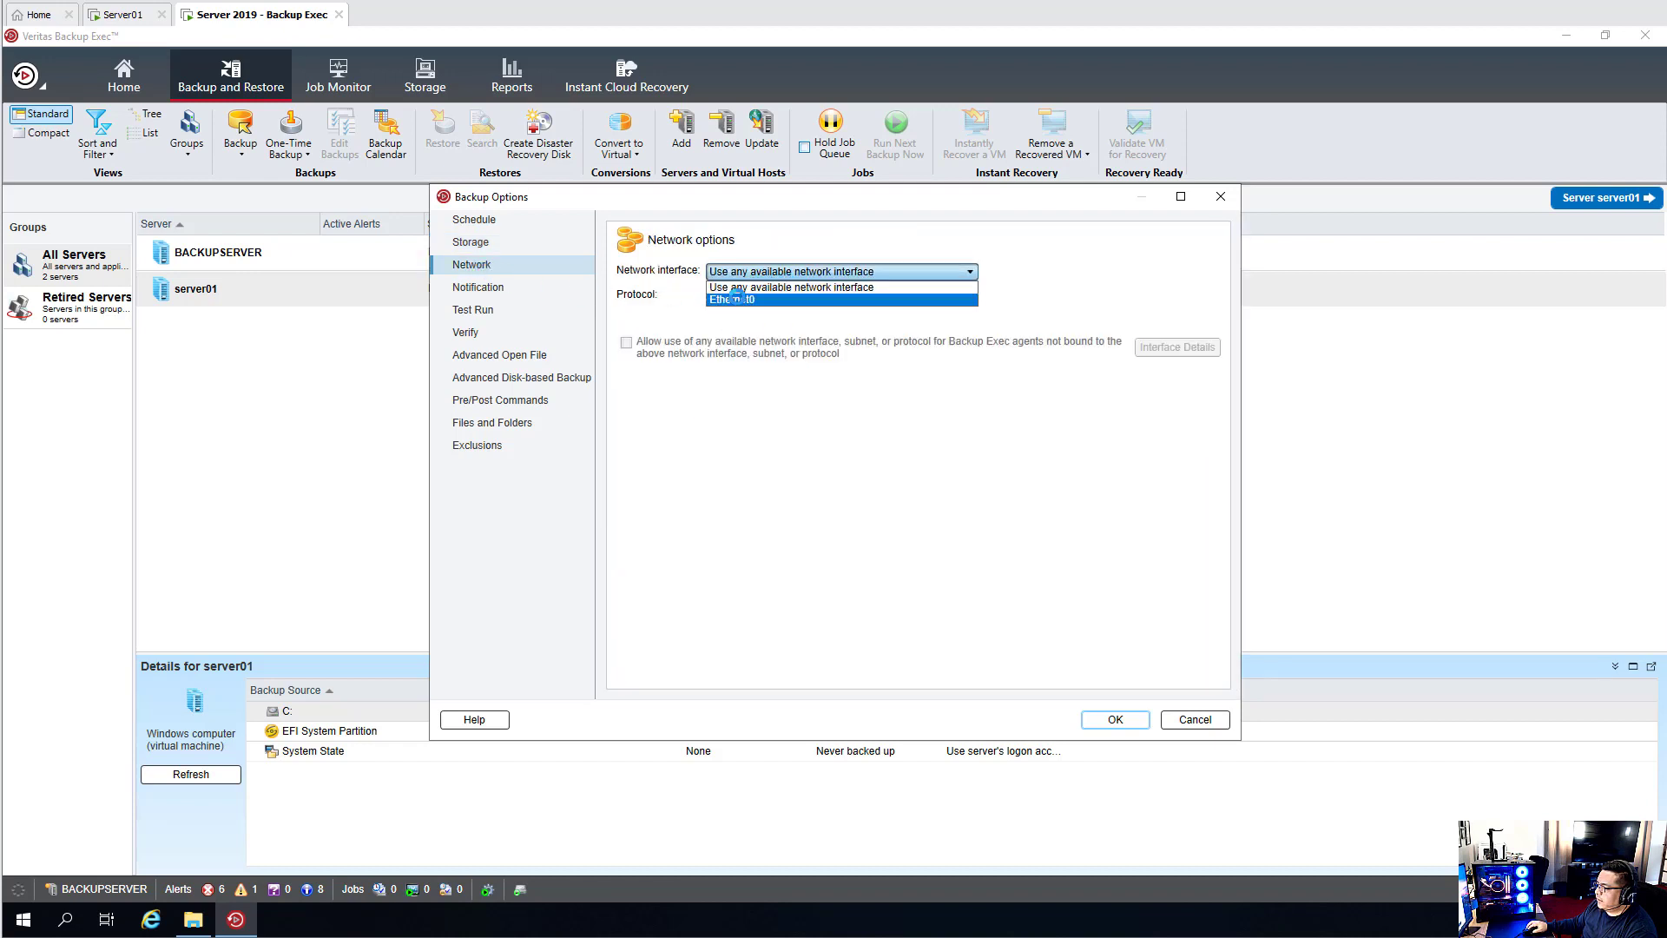
click(738, 298)
click(769, 297)
click(747, 323)
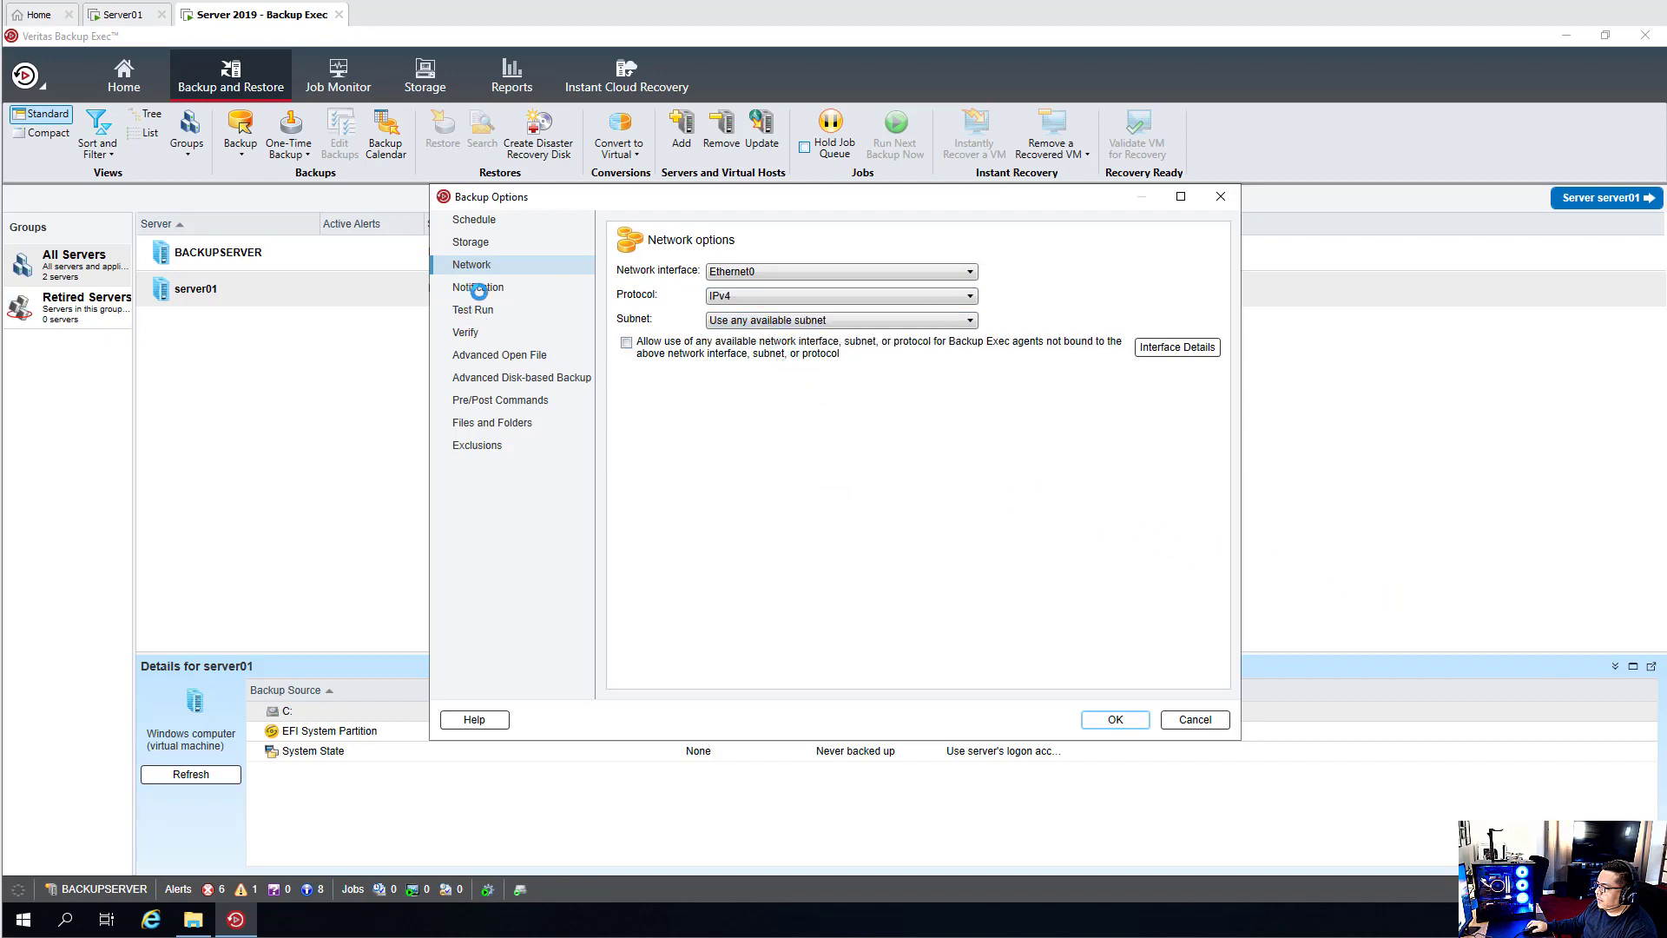
Step: Set data verification to "Do not verify data for this job" for both the Full and the Incremental backup
click(478, 288)
click(467, 331)
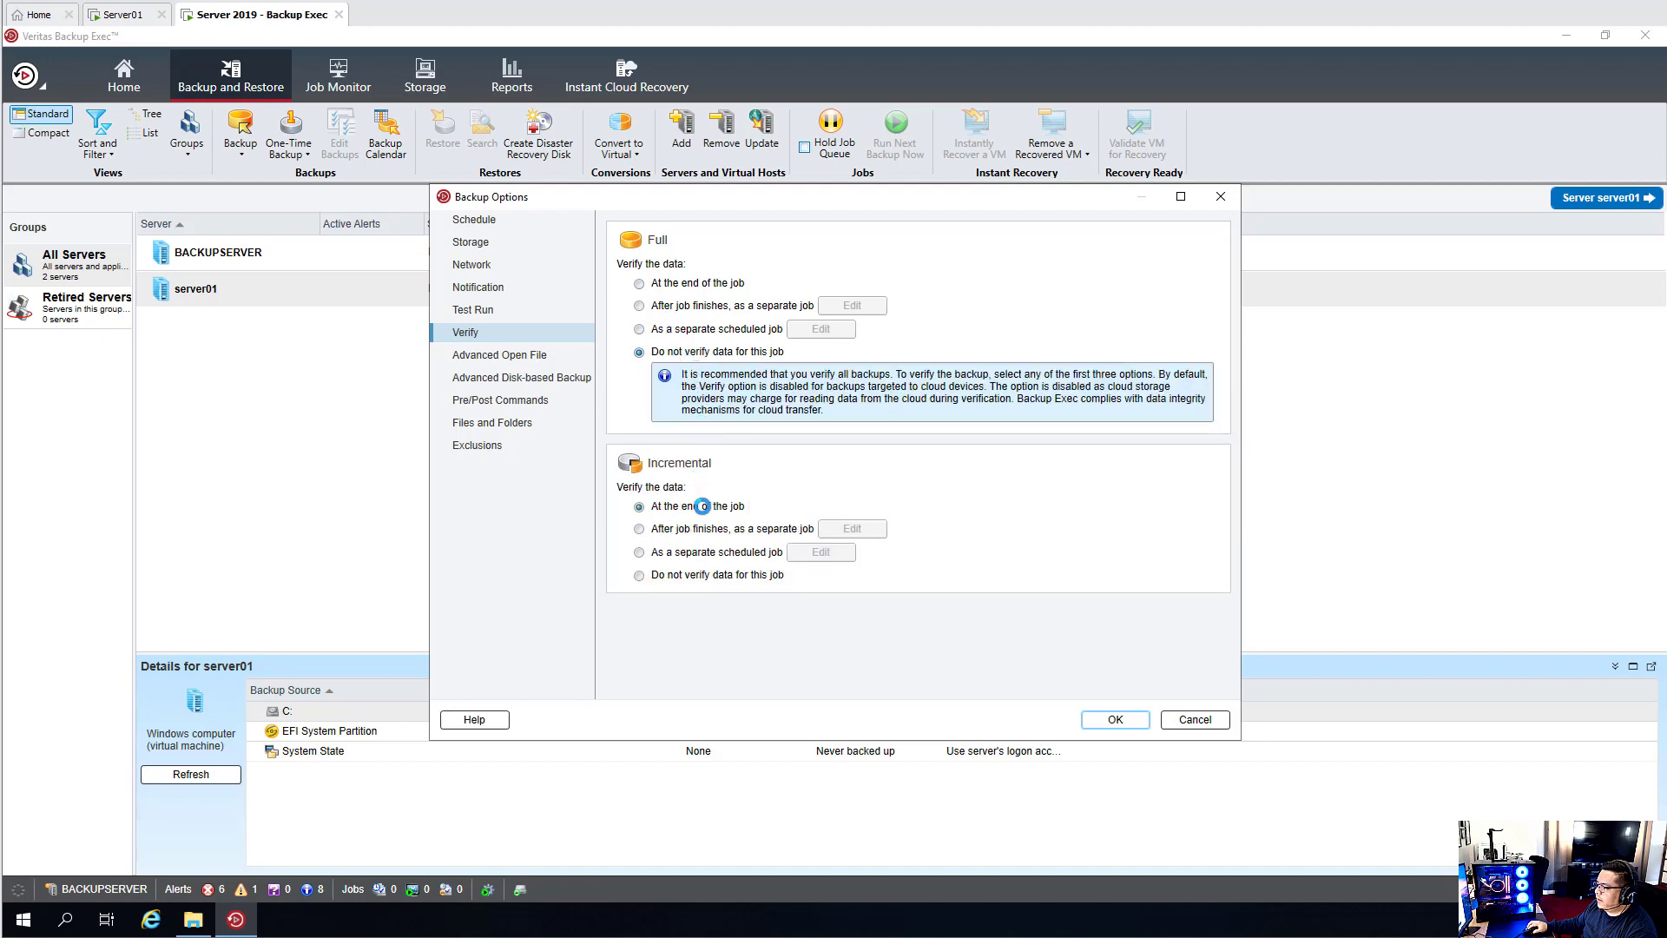
click(717, 575)
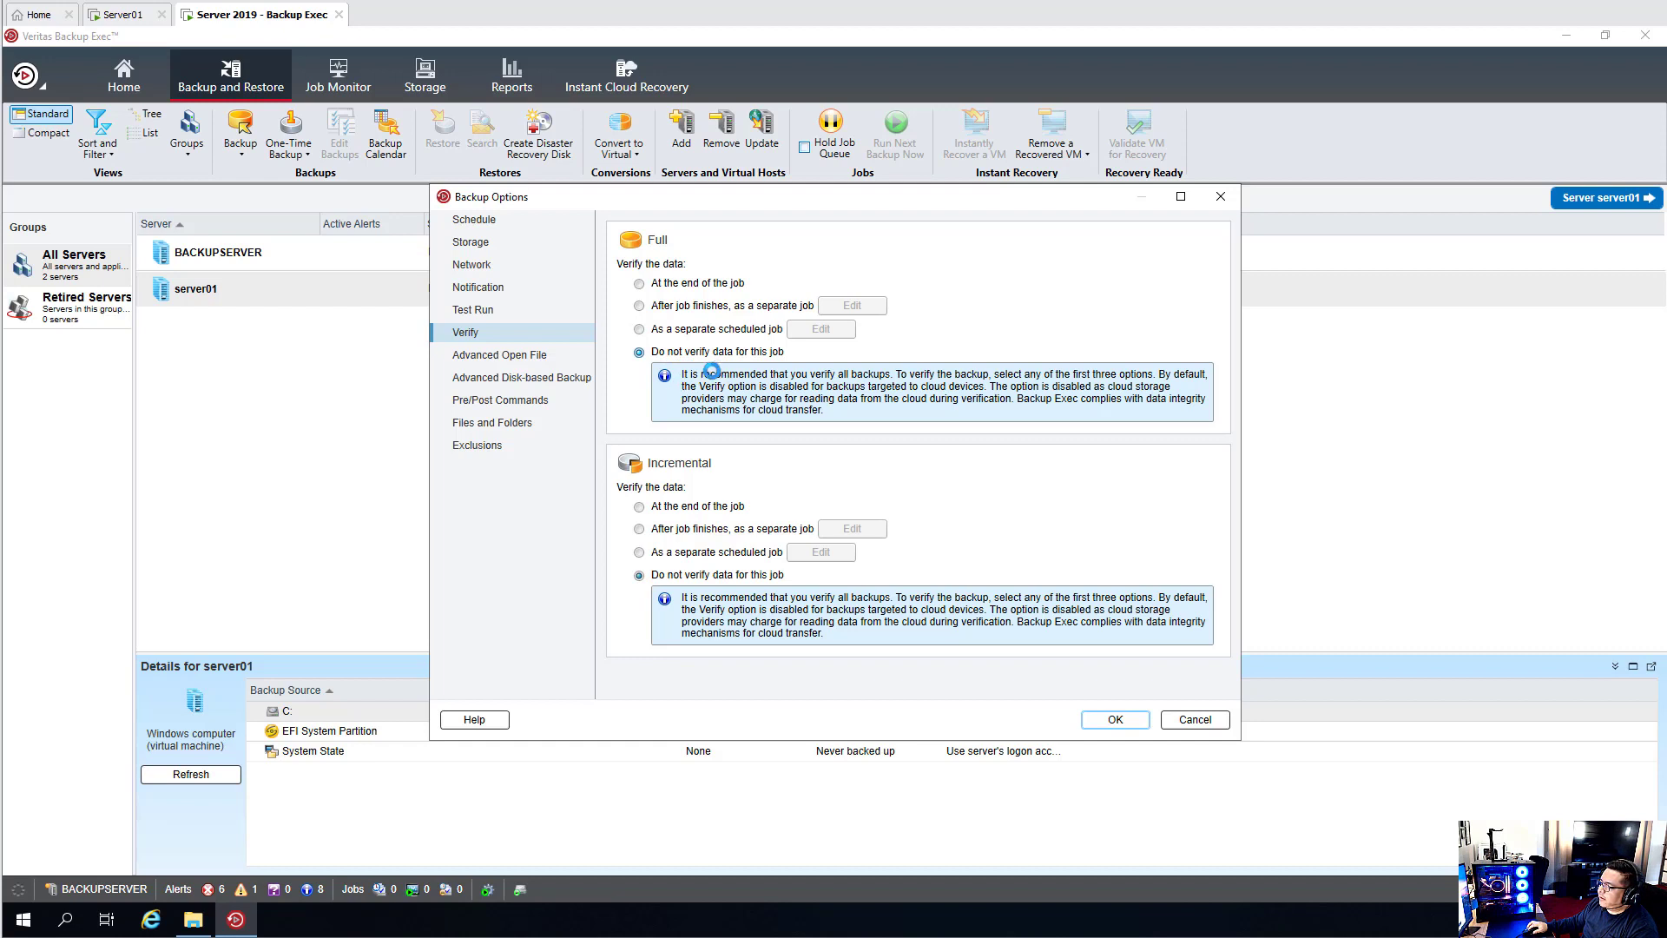
Step: Review the backup options from Advanced Open File through Exclusions, accept them and save the Server01-Backup definition
click(530, 354)
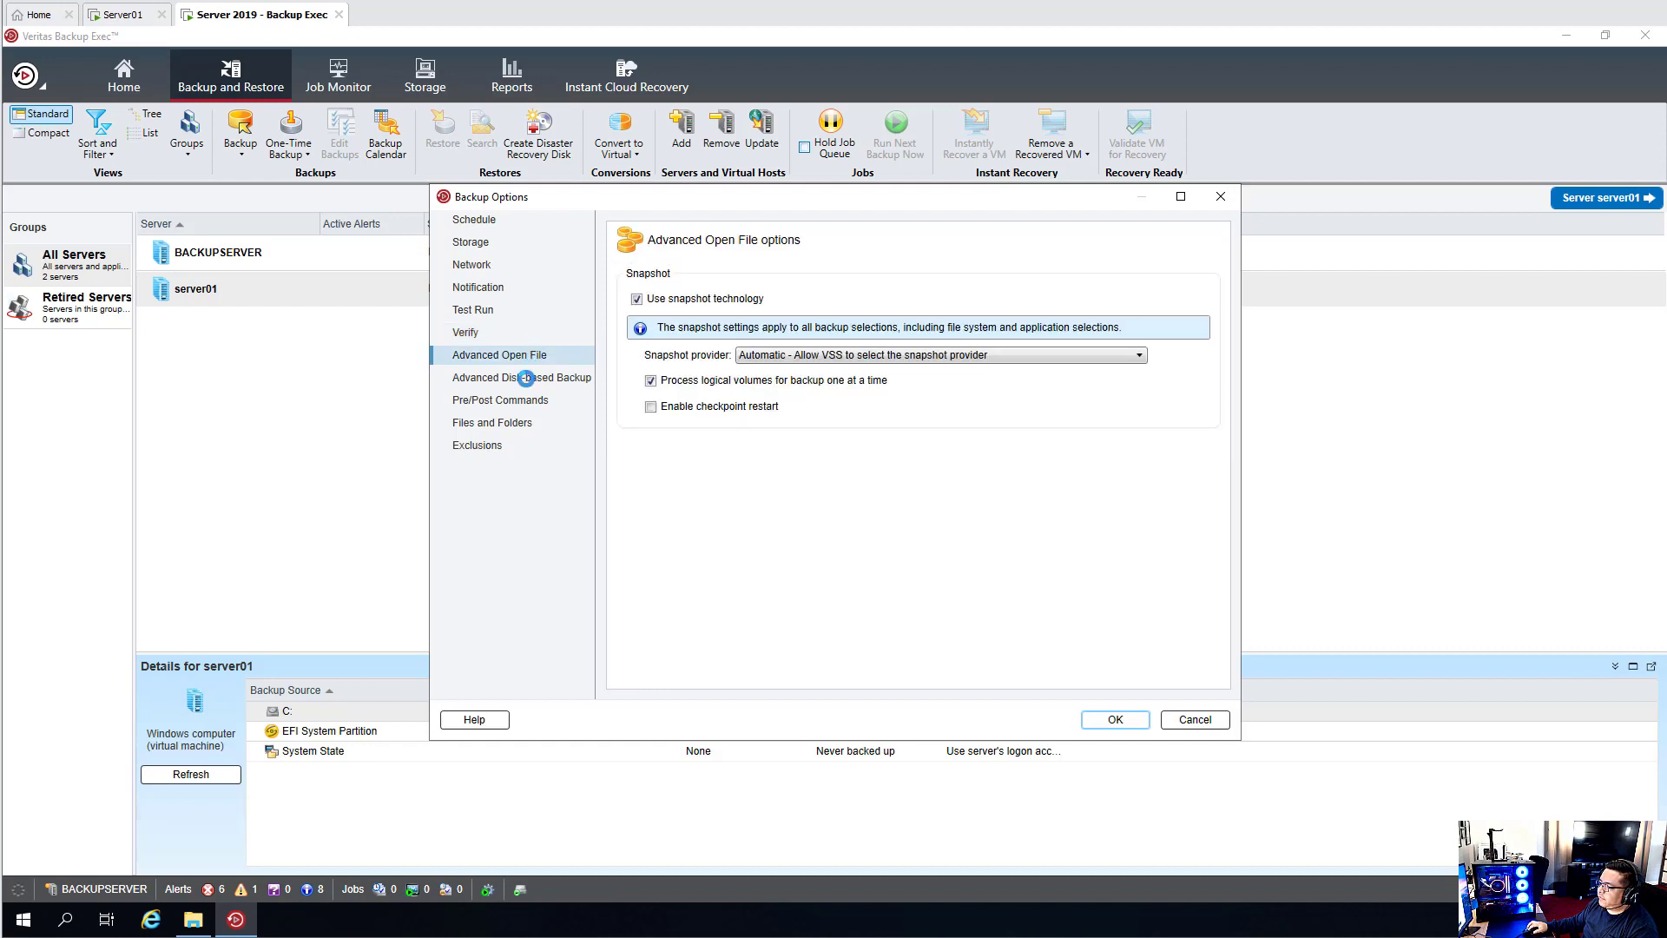
click(522, 380)
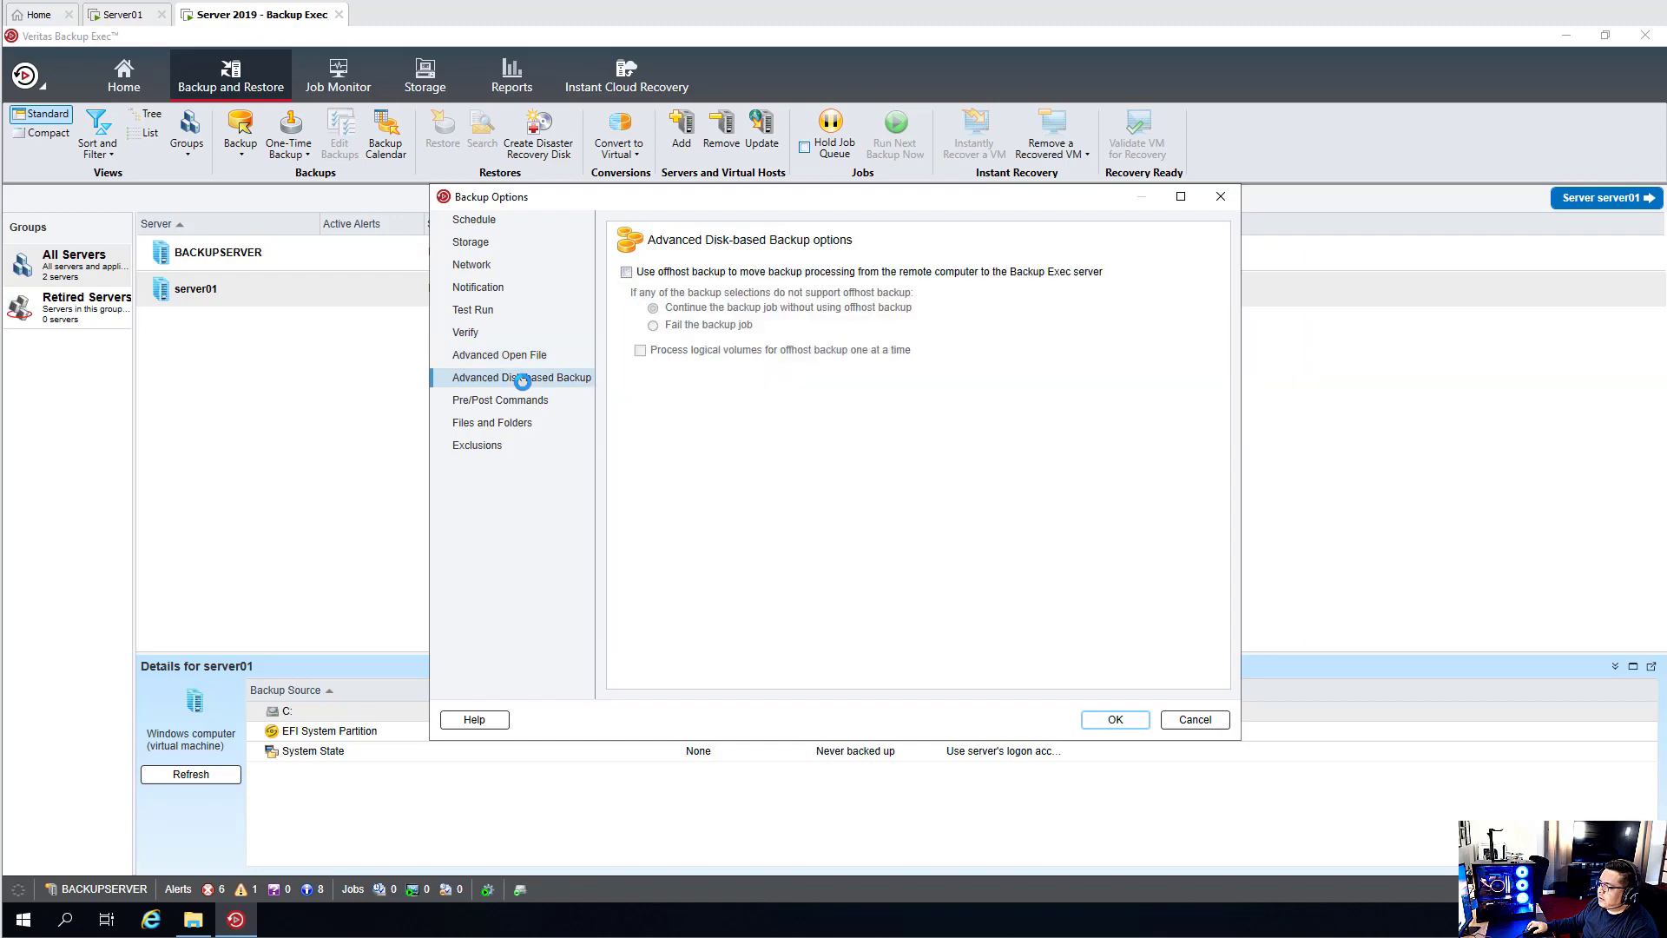
click(508, 401)
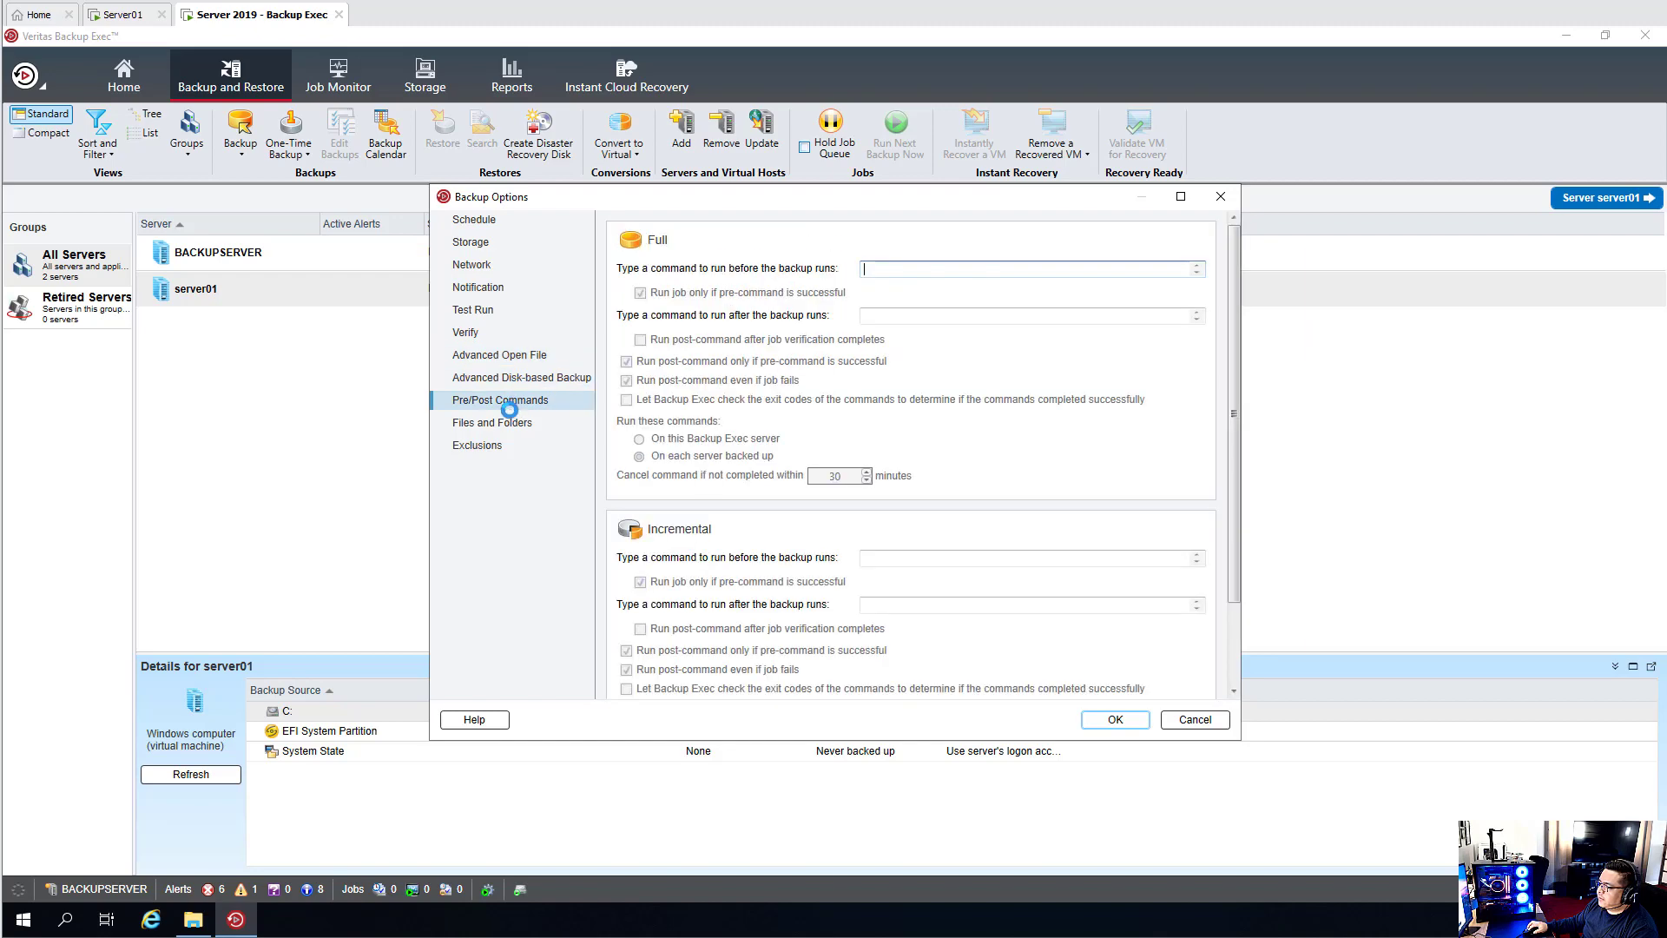
click(513, 422)
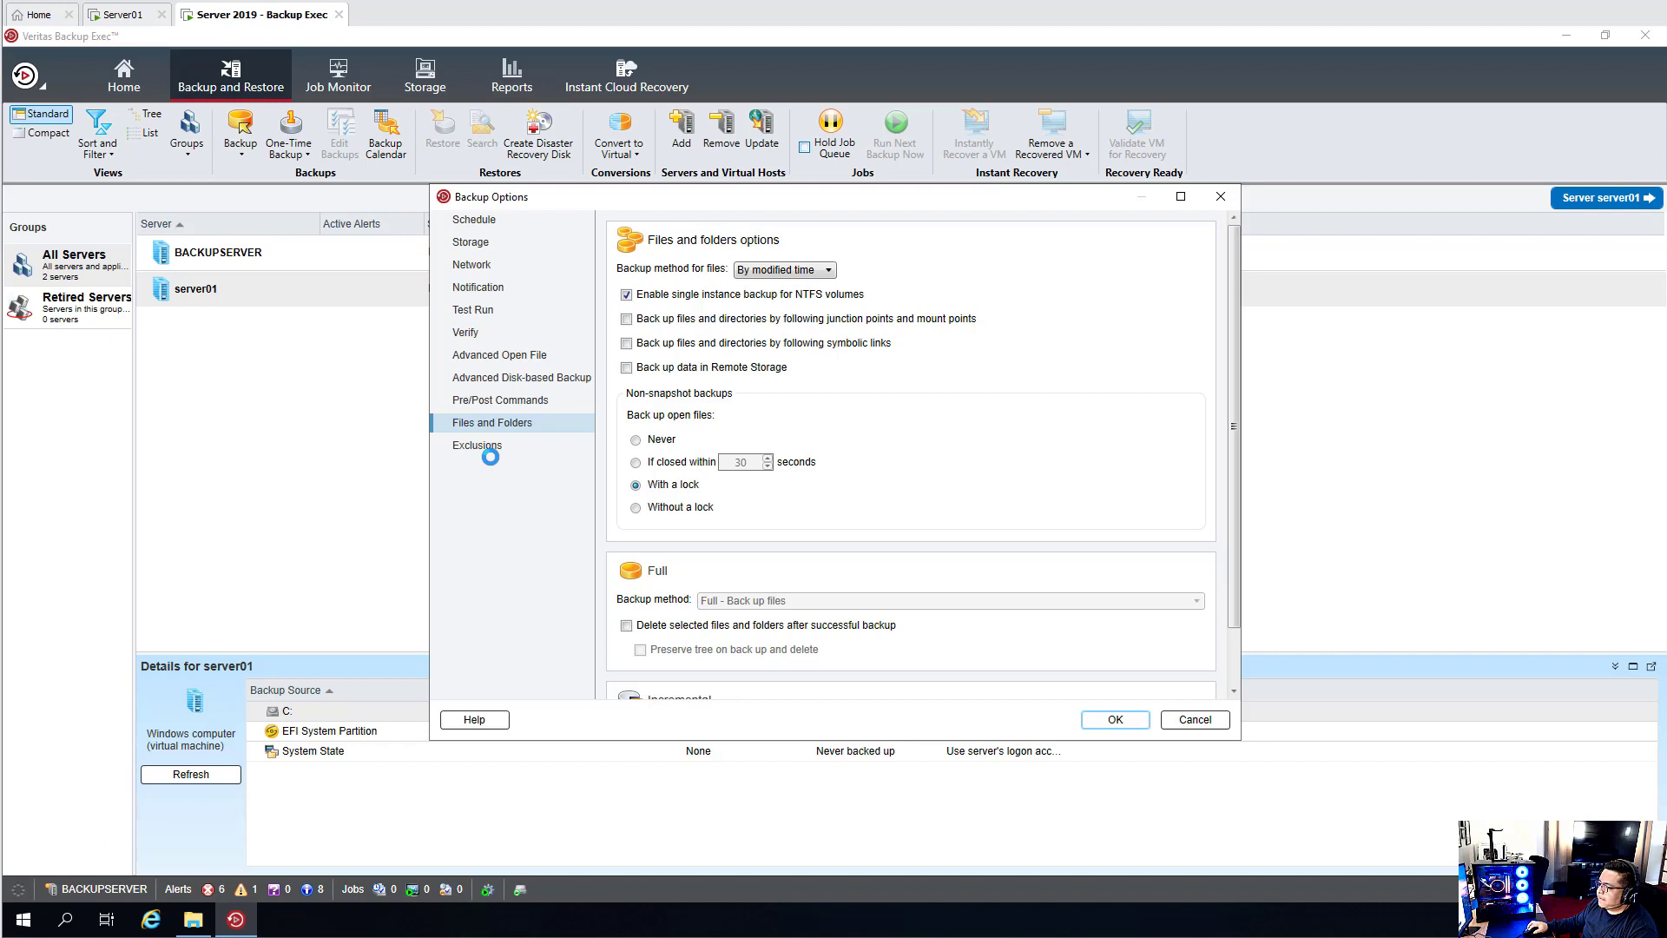
click(489, 452)
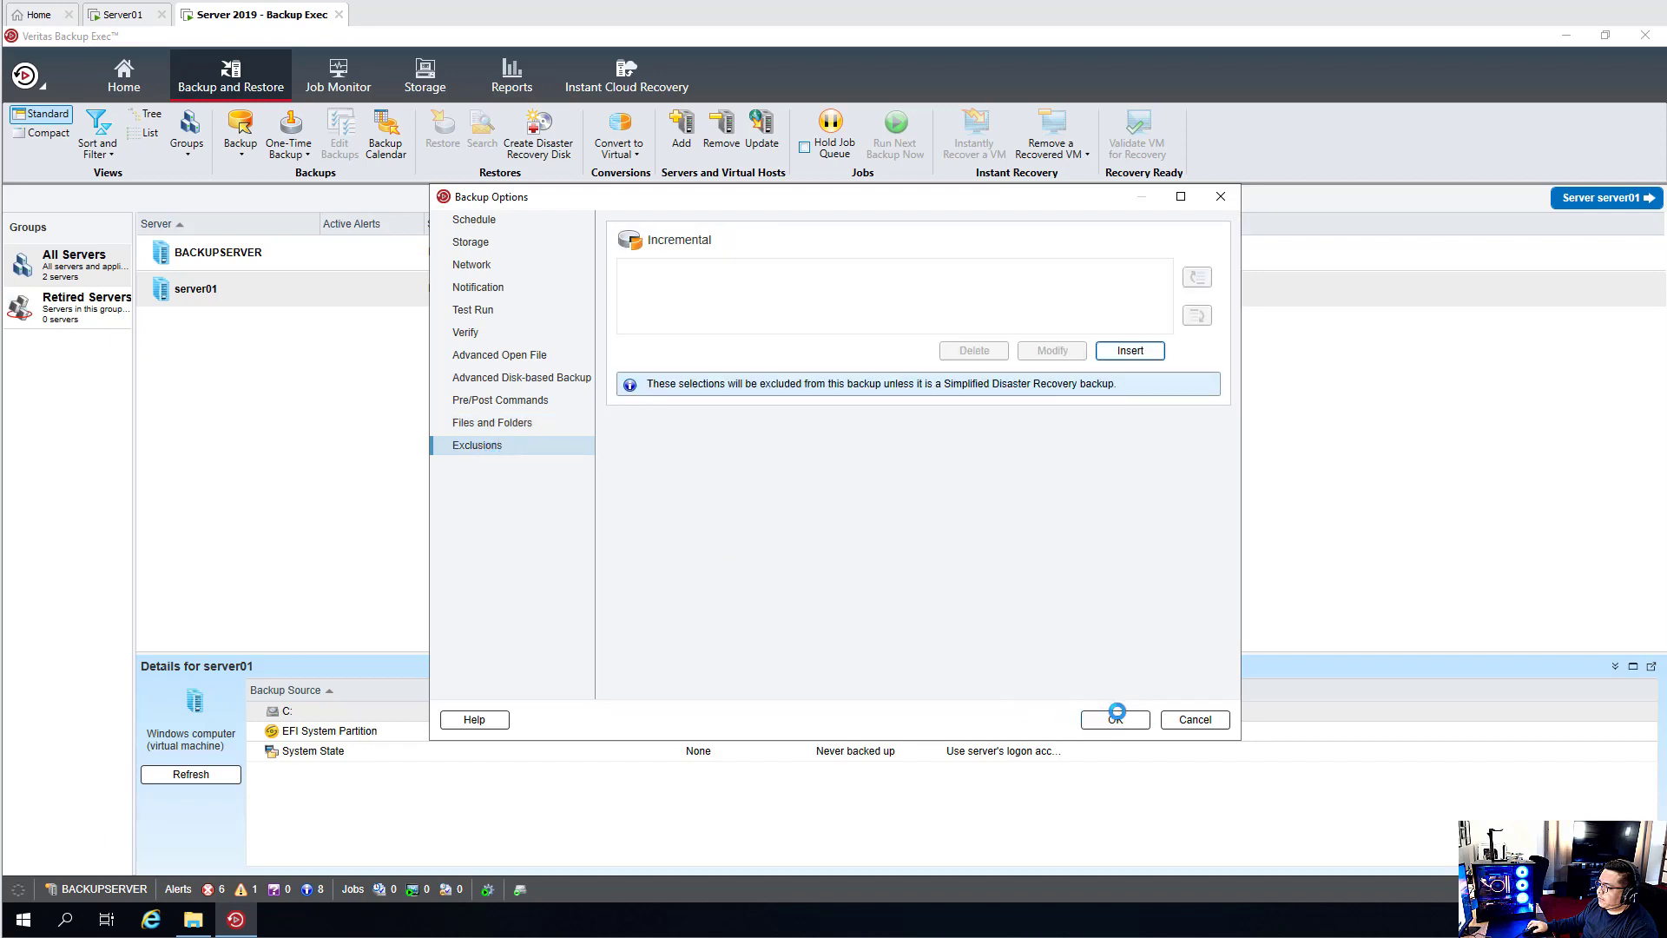
click(1117, 717)
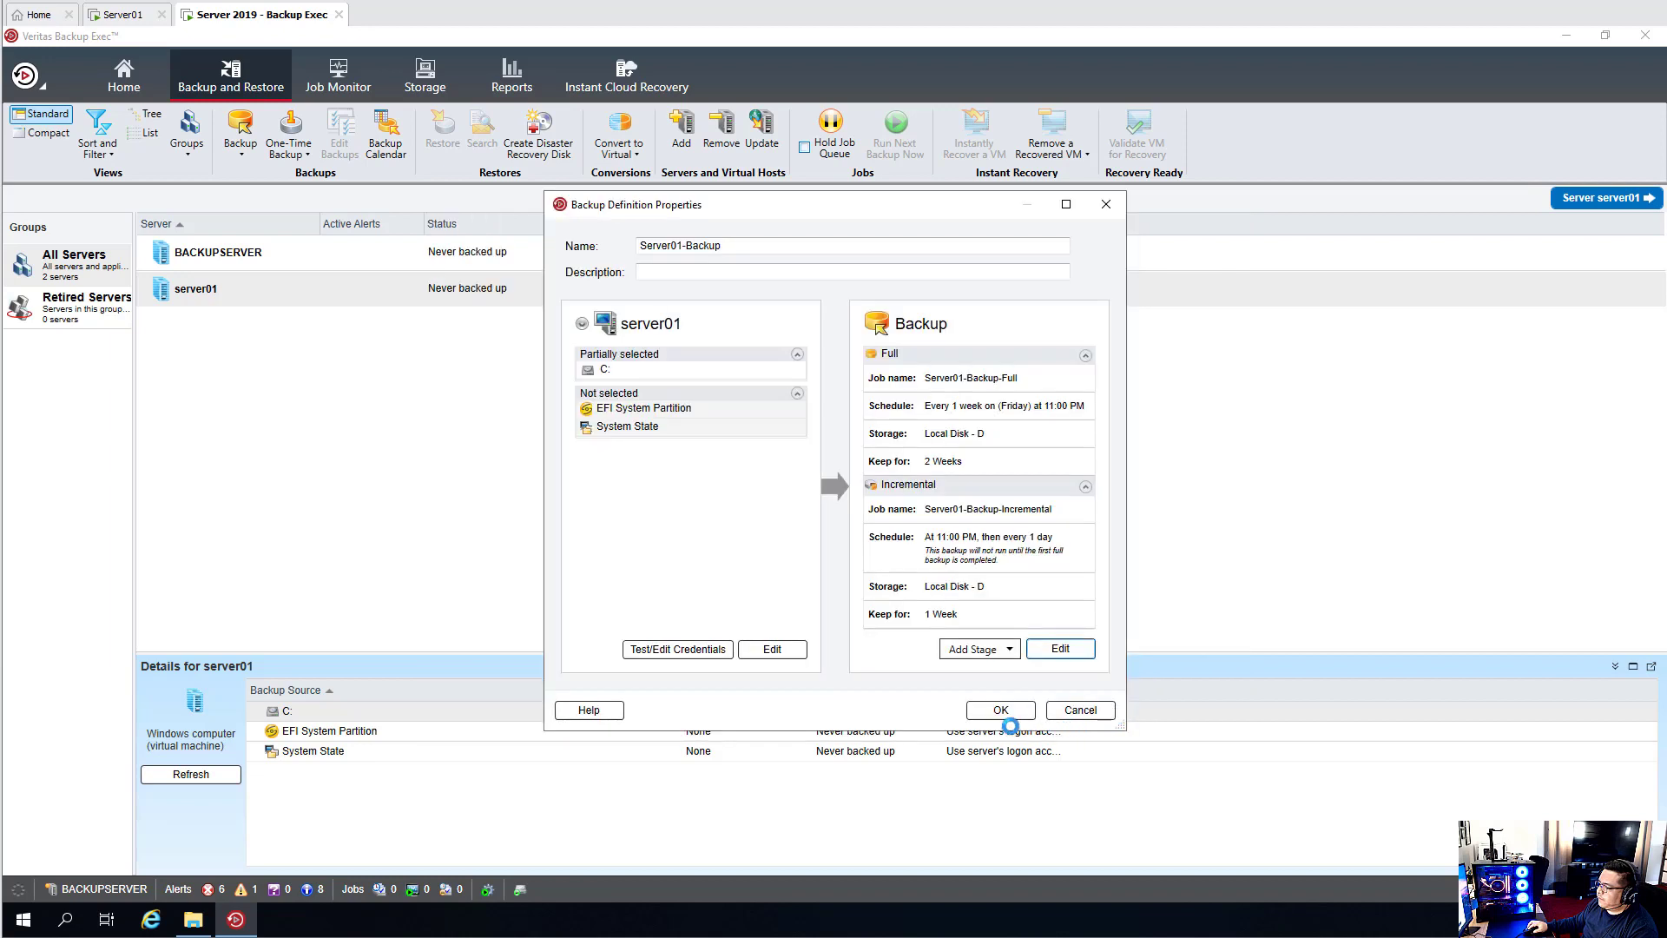
click(1008, 711)
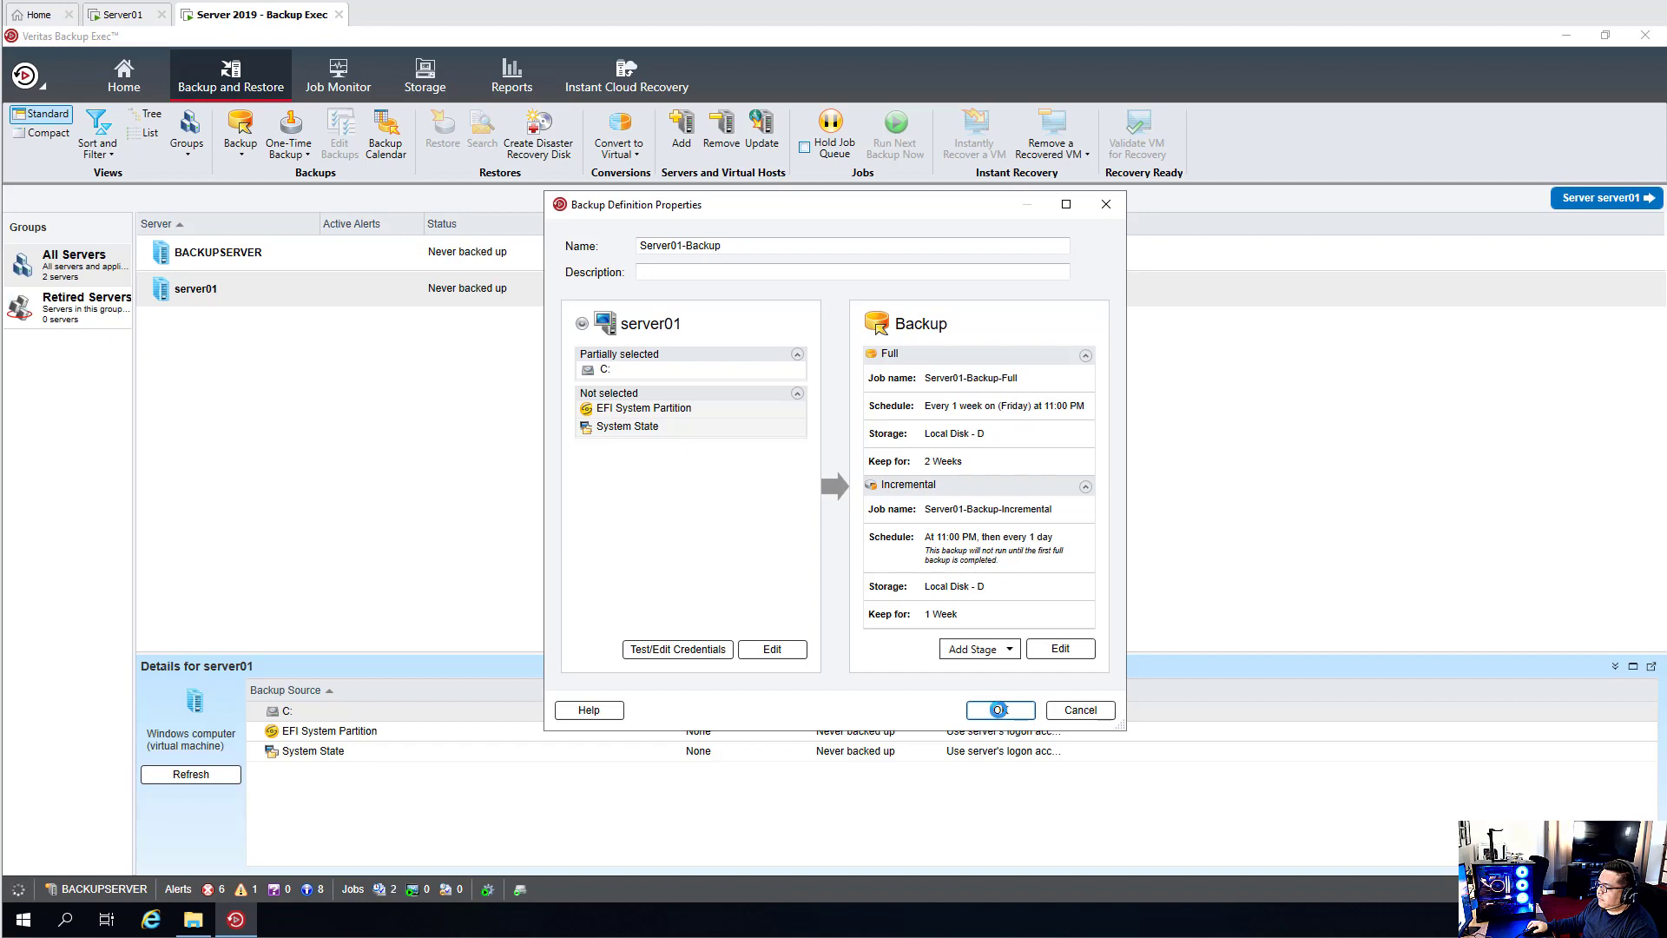
click(998, 710)
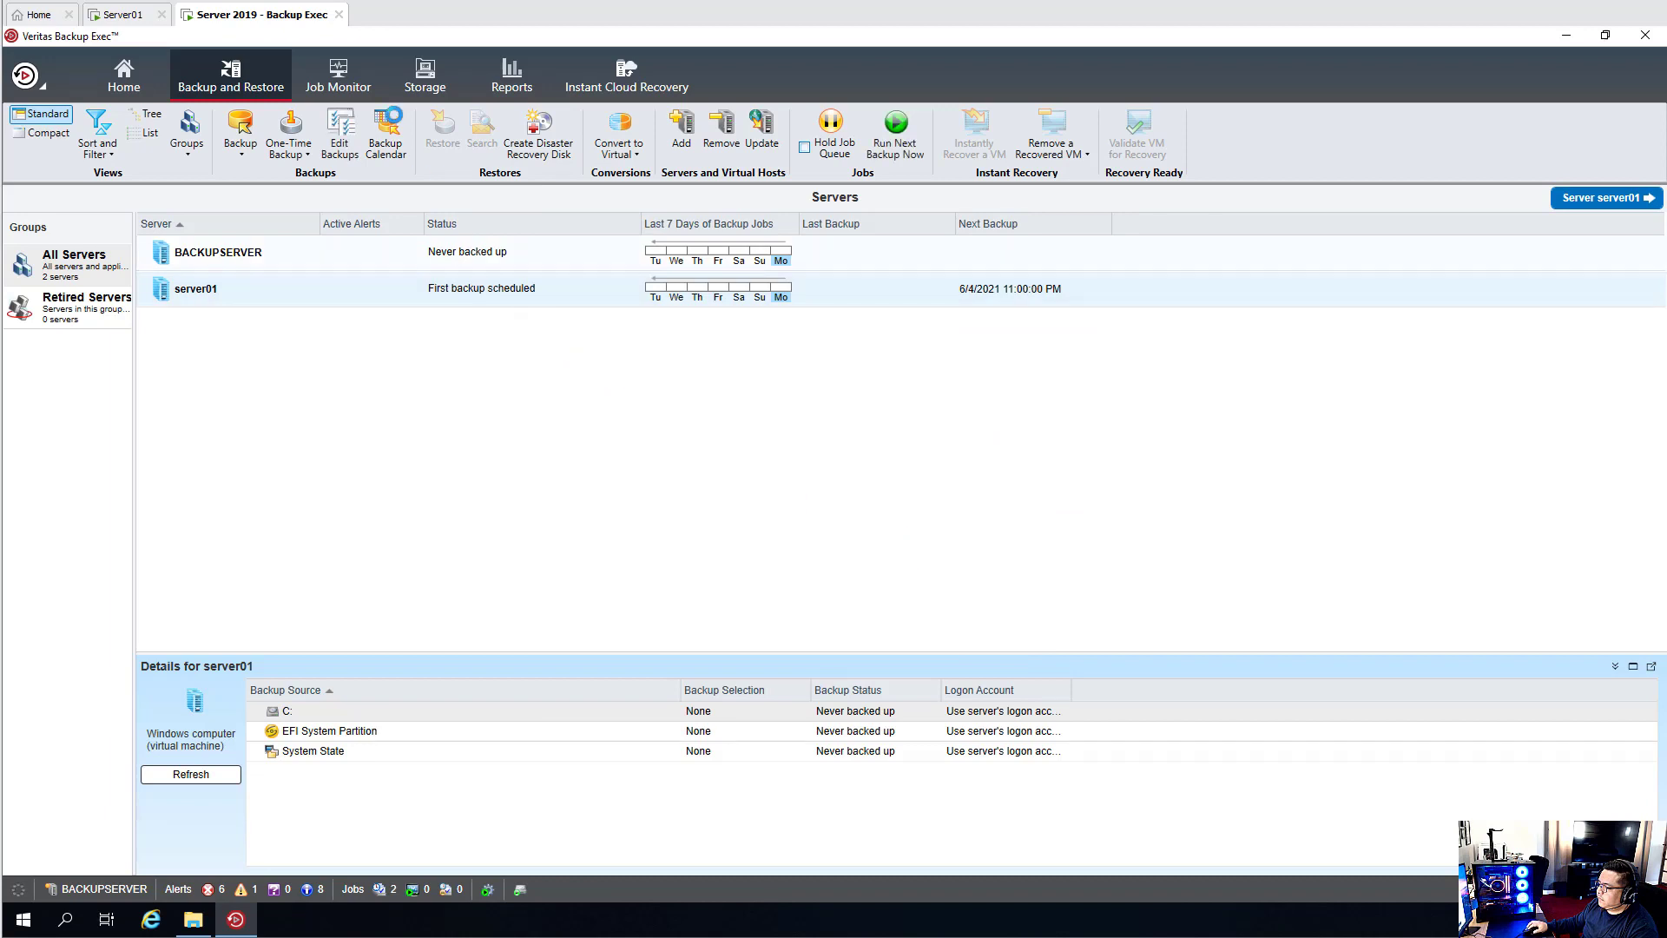
Step: Check the schedules of the Full and Incremental jobs under Server01-Backup in the job monitor, fitting the Schedule column to its text
click(362, 75)
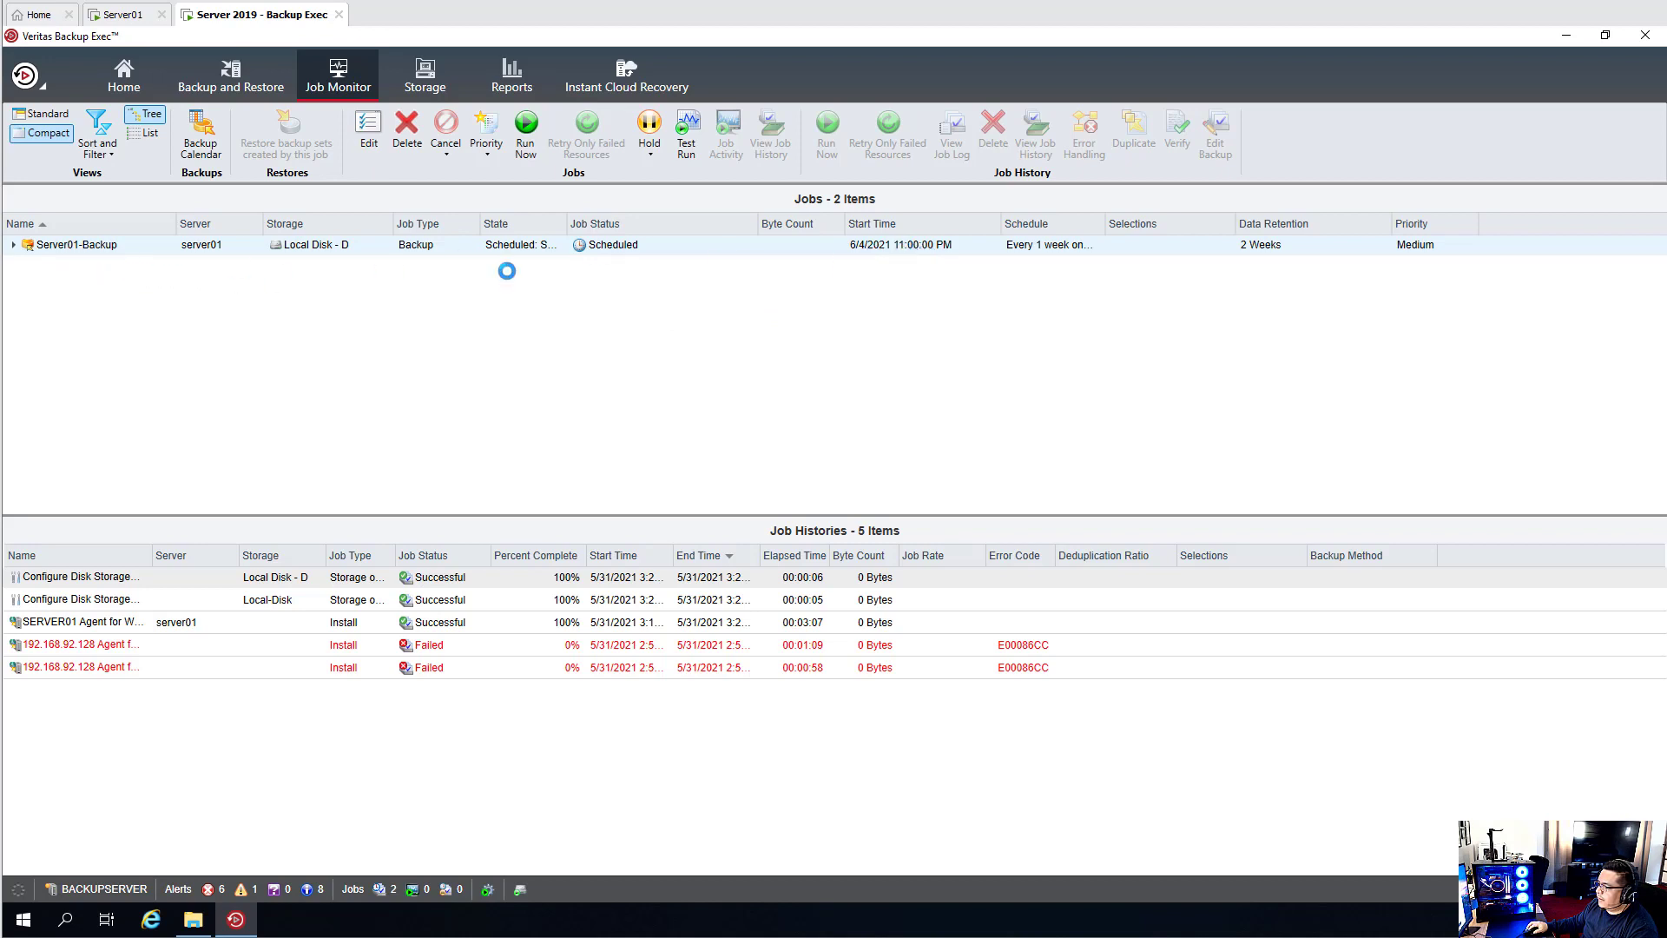
double_click(1105, 224)
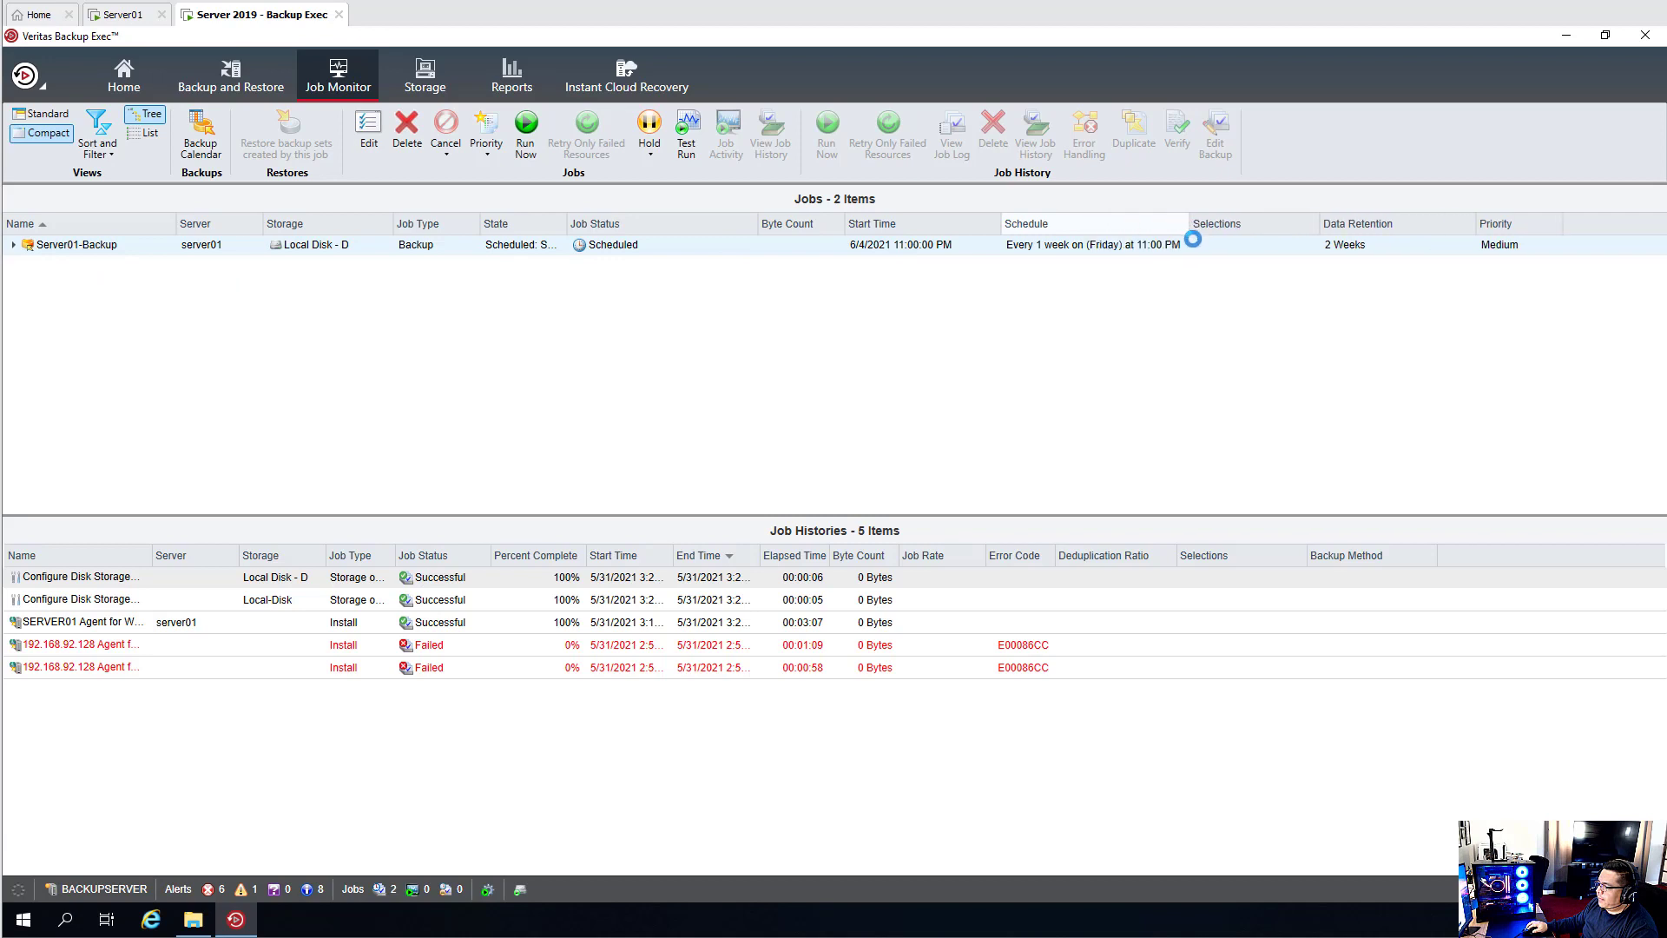
click(13, 244)
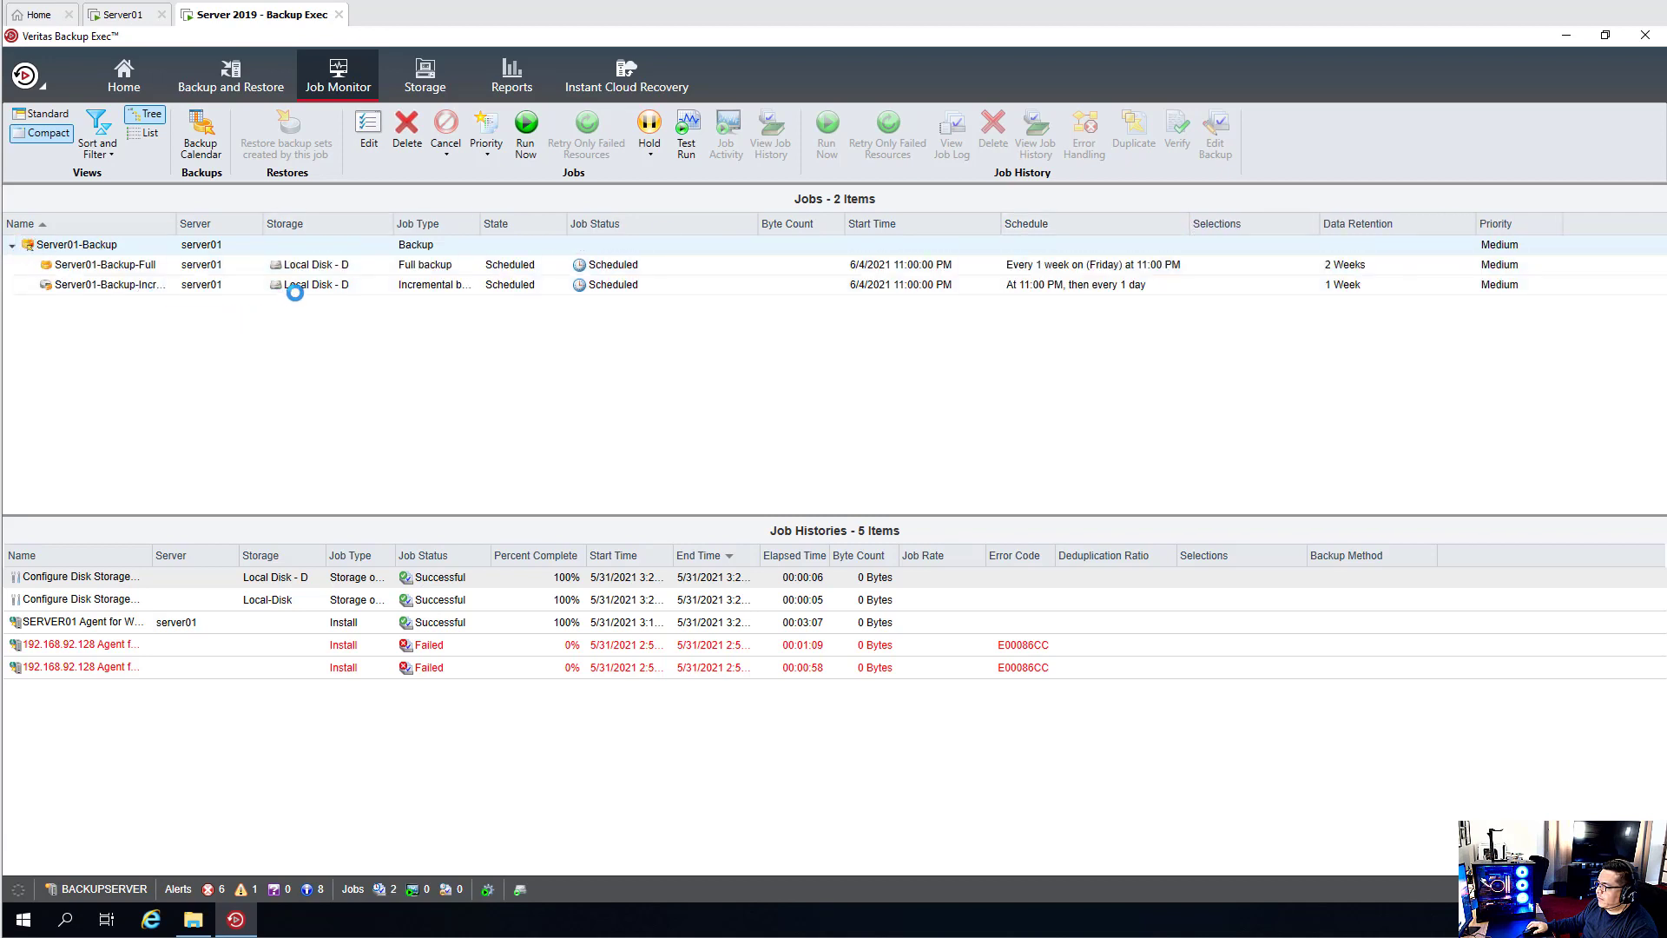
click(455, 288)
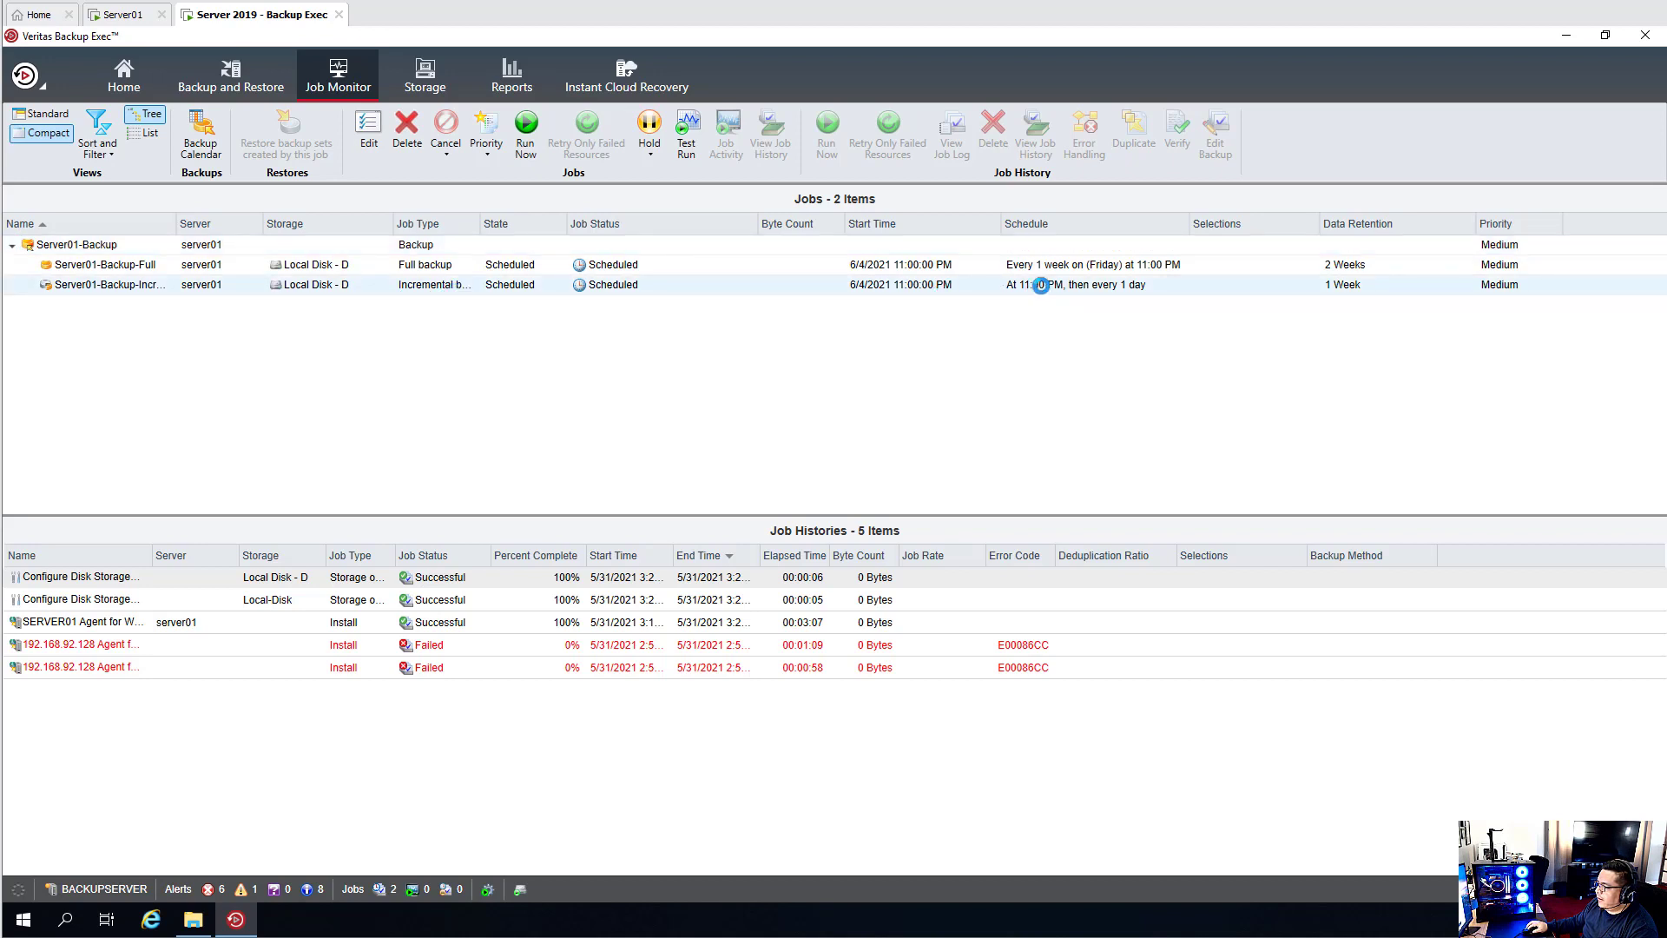
Step: Run the Server01-Backup-Full job immediately and confirm its start
click(100, 265)
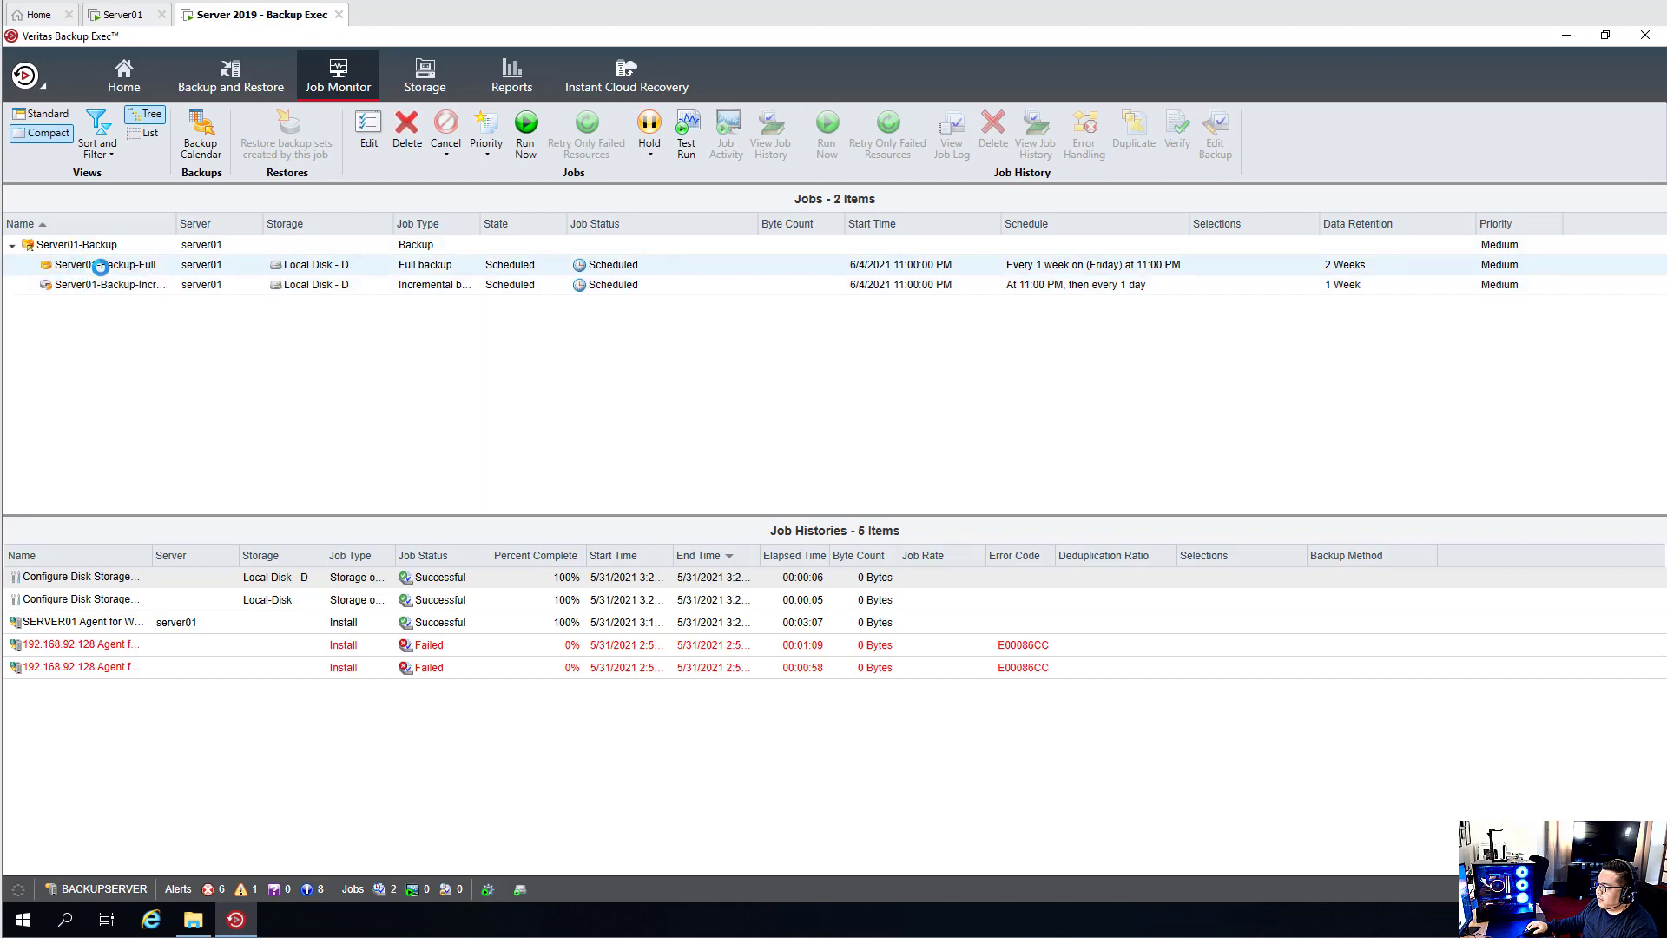
right_click(132, 267)
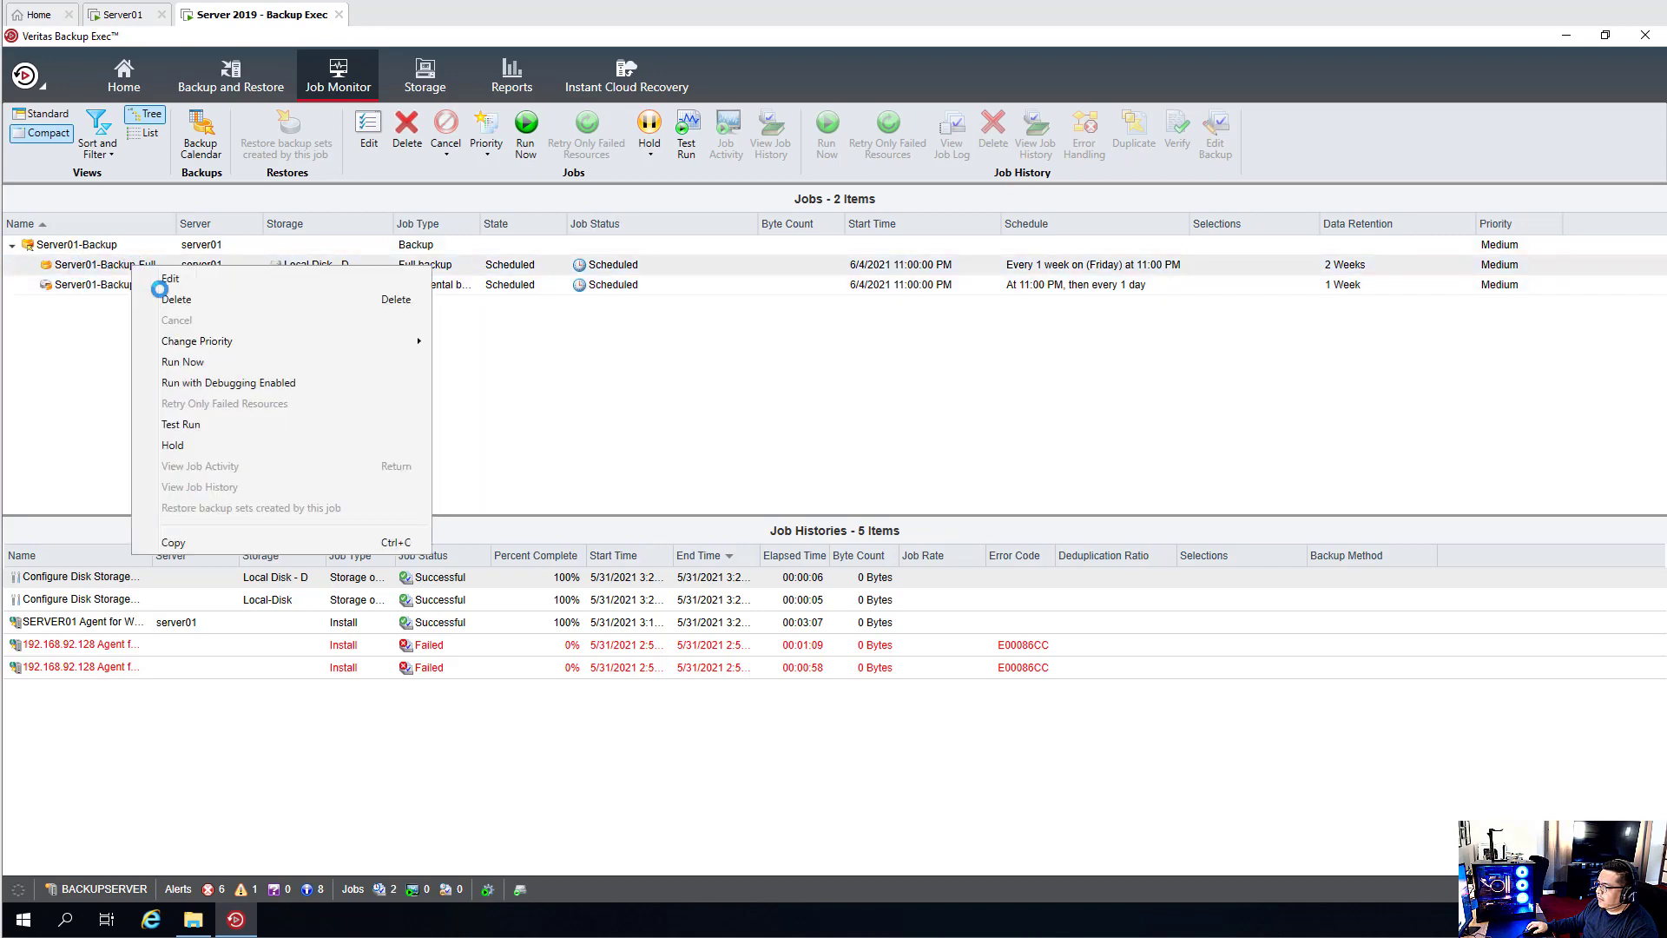
click(194, 363)
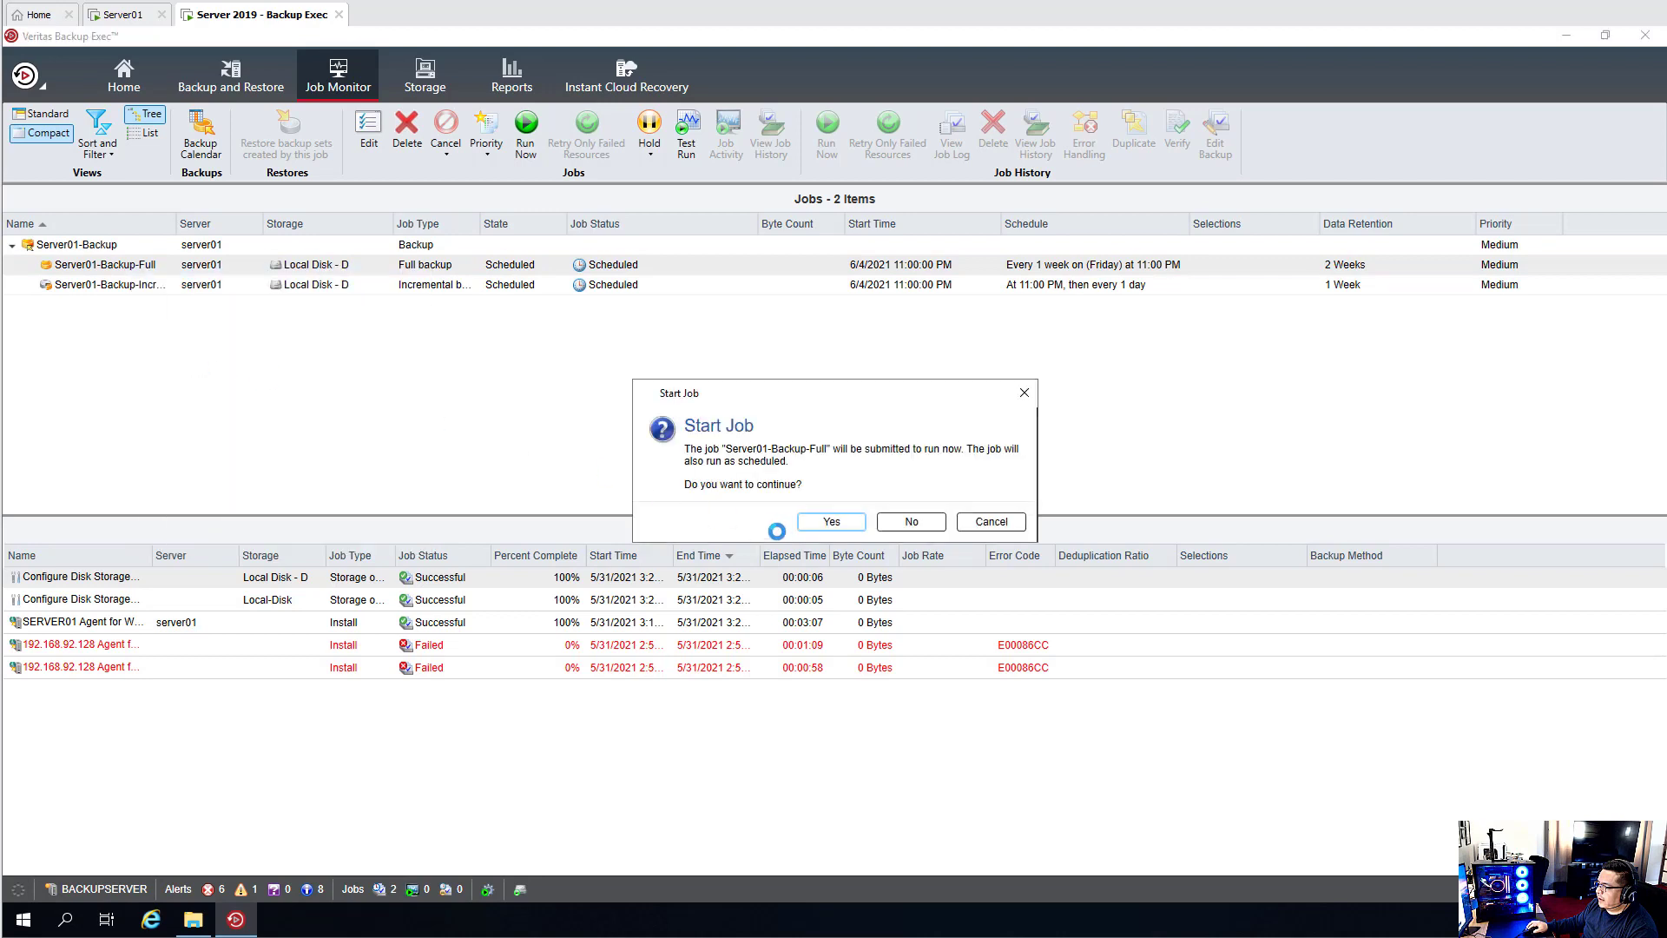
click(835, 519)
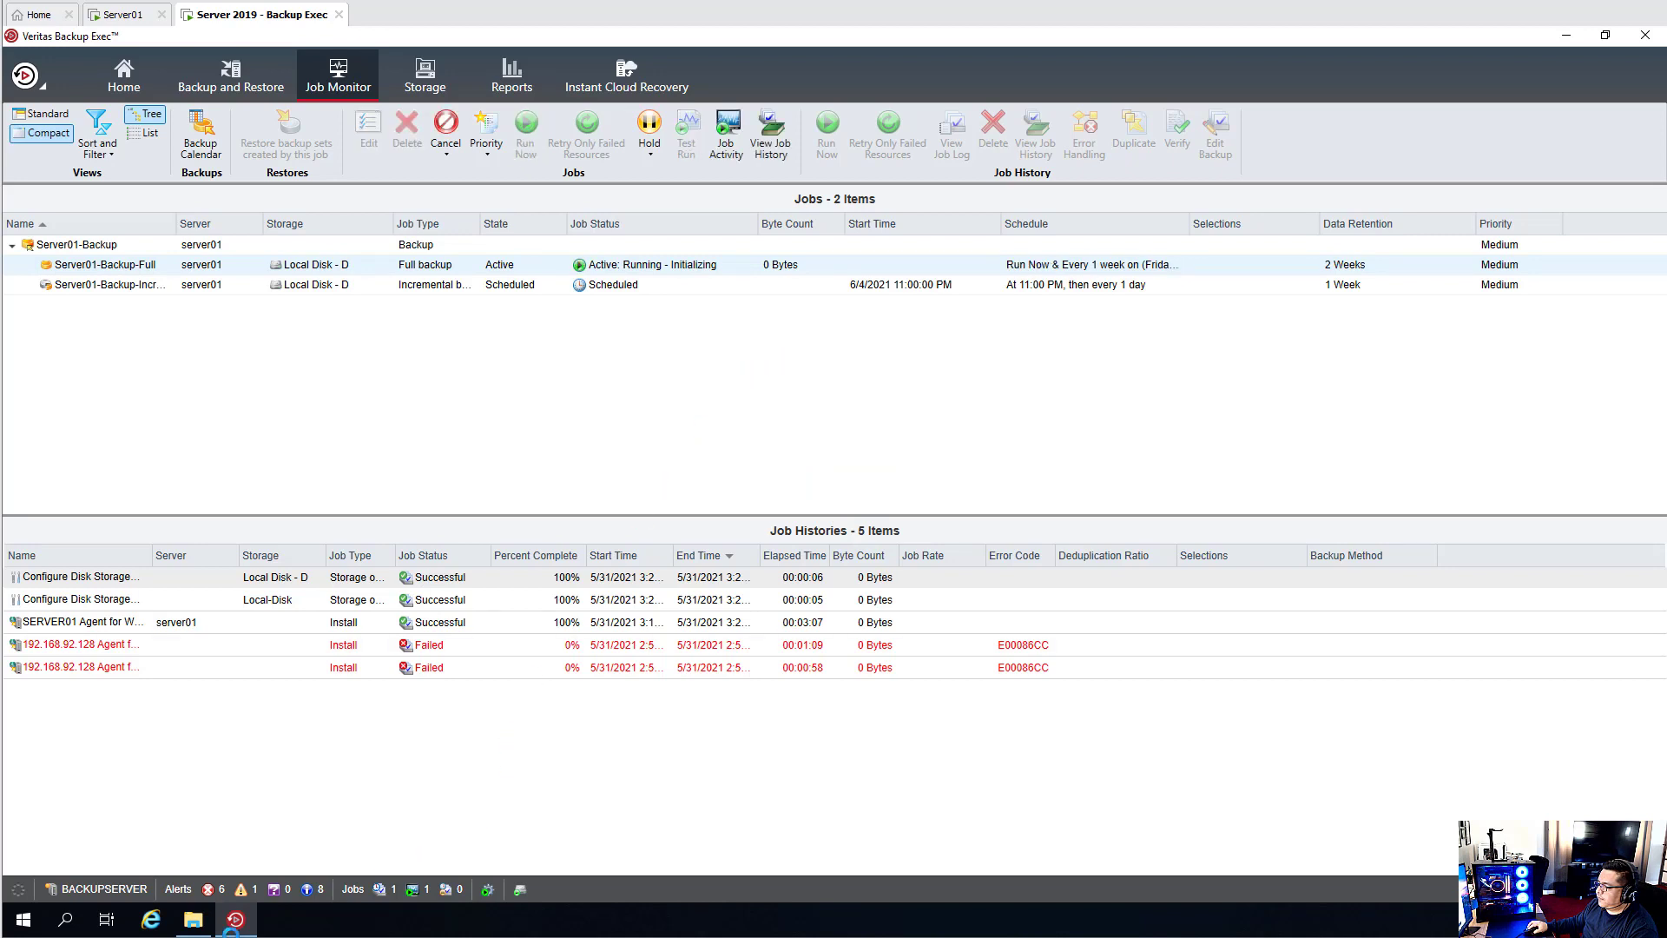
mouse_move(235, 919)
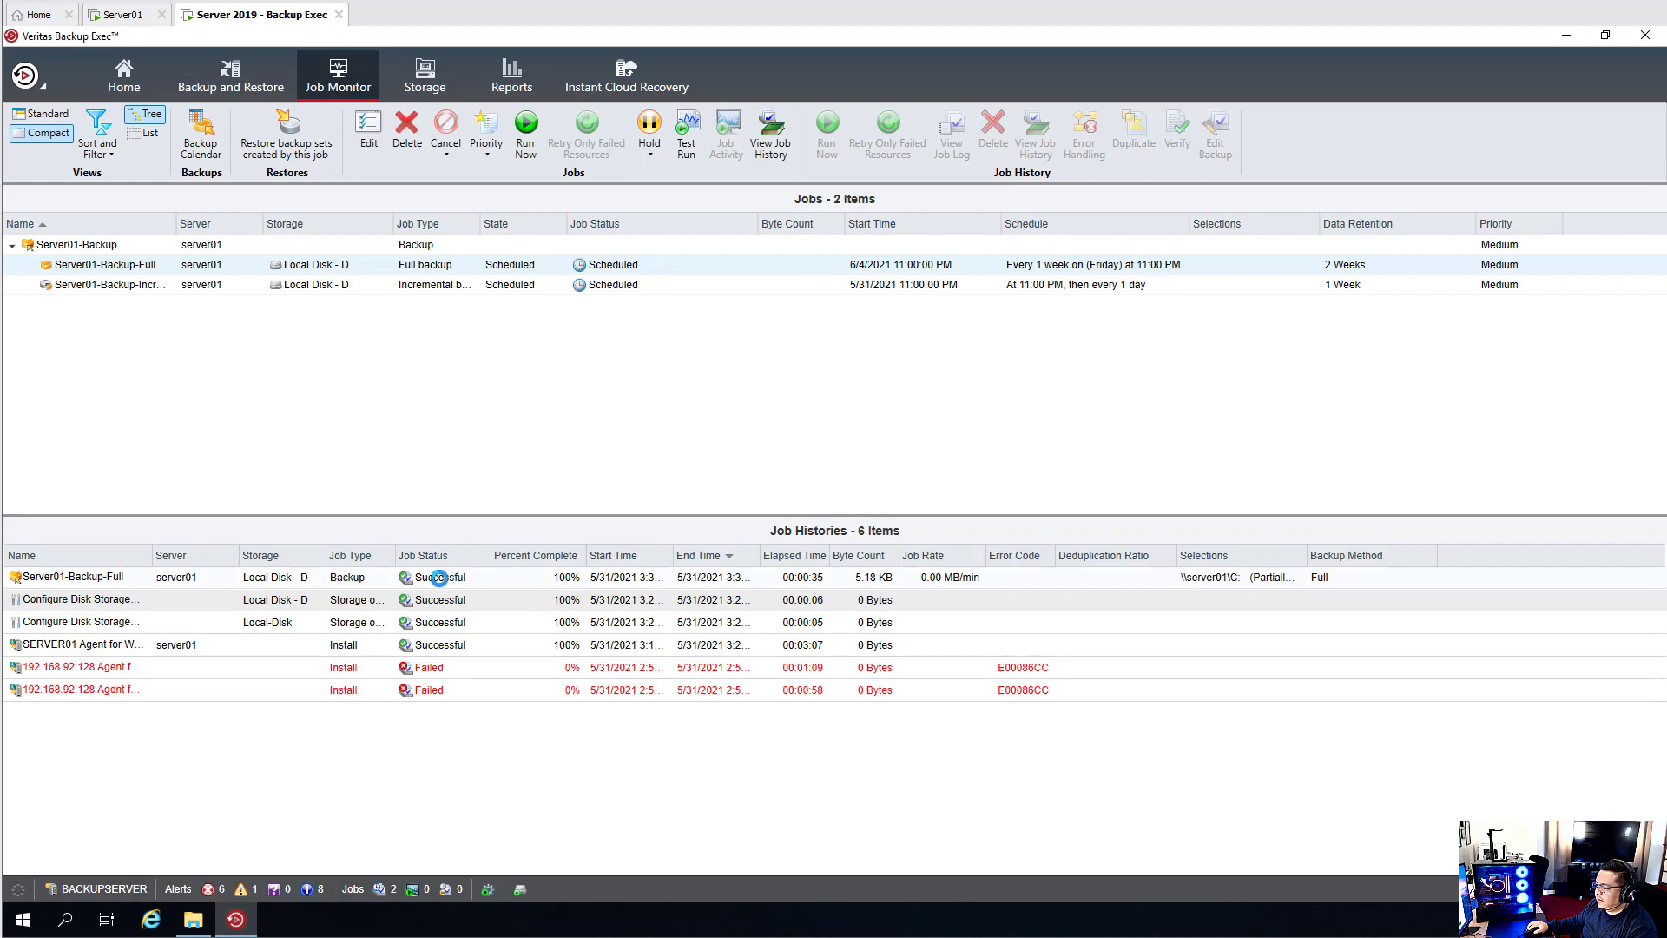
Step: Examine the job log of the finished Server01-Backup-Full run in the job histories, and close it
click(459, 578)
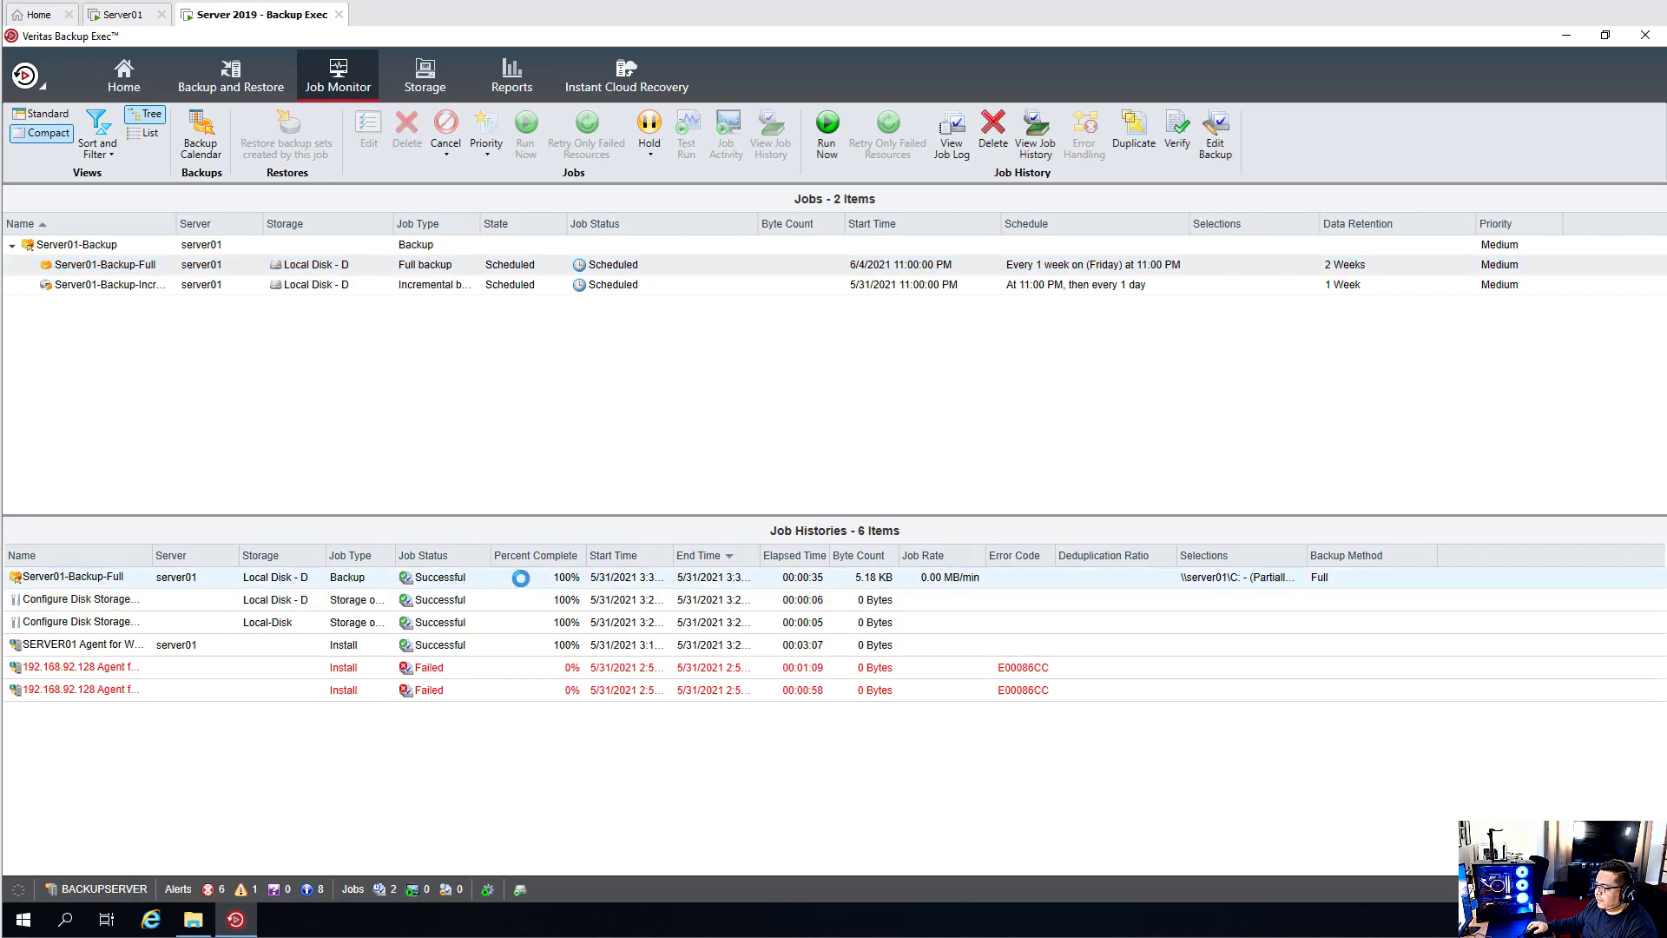
double_click(372, 575)
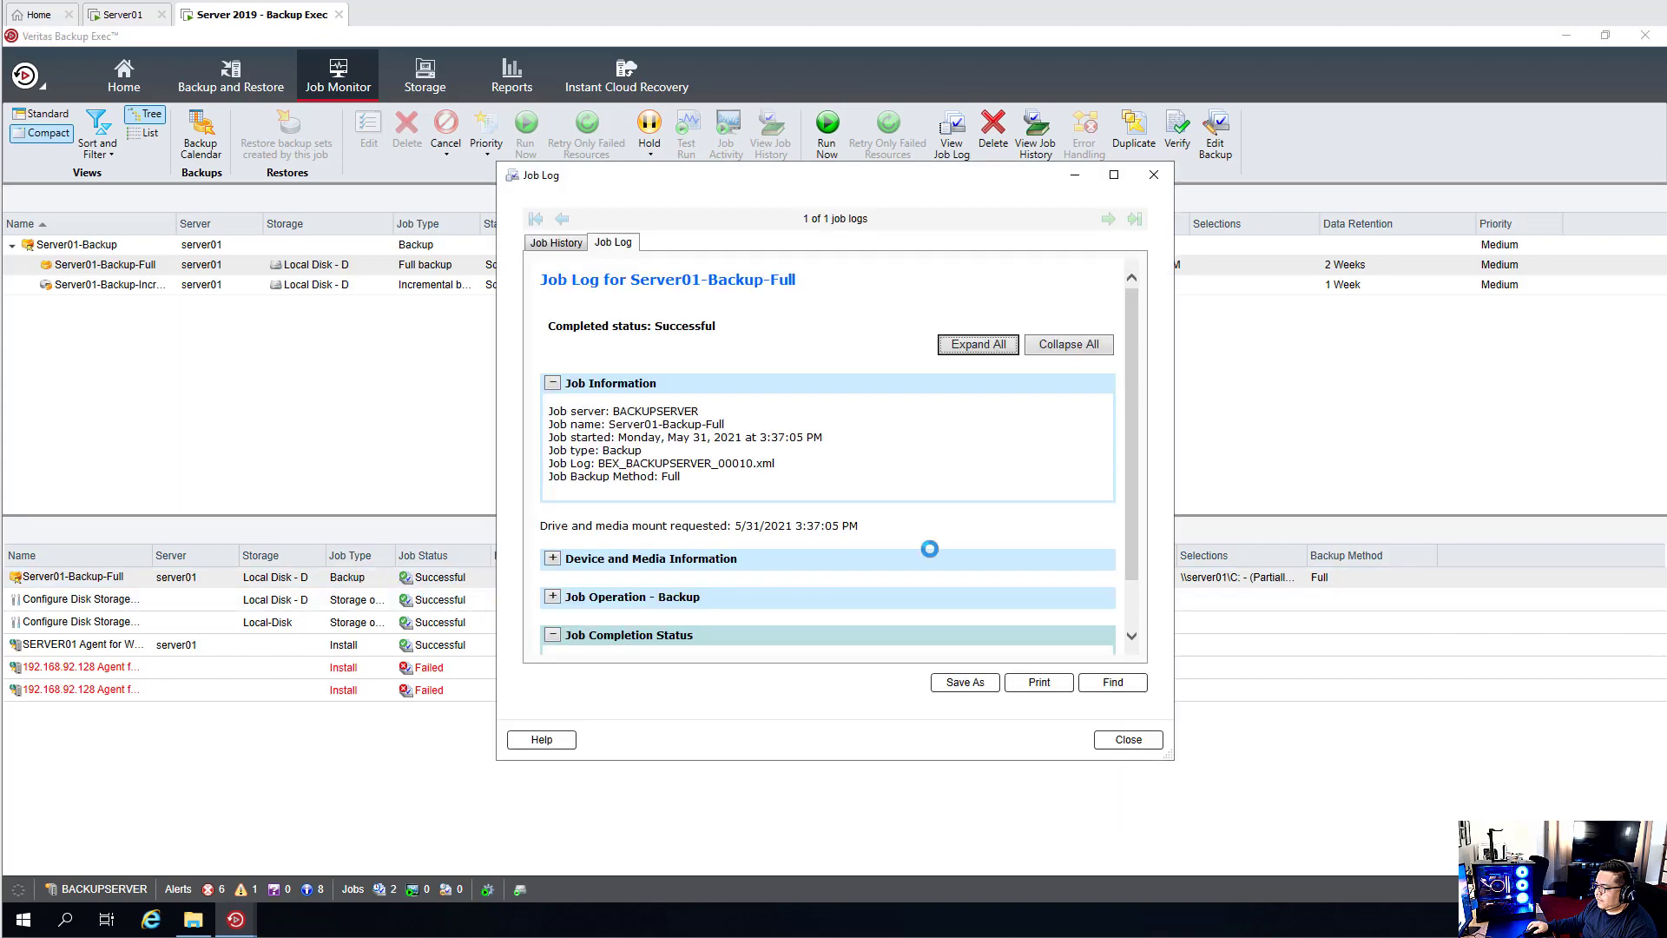
click(1120, 740)
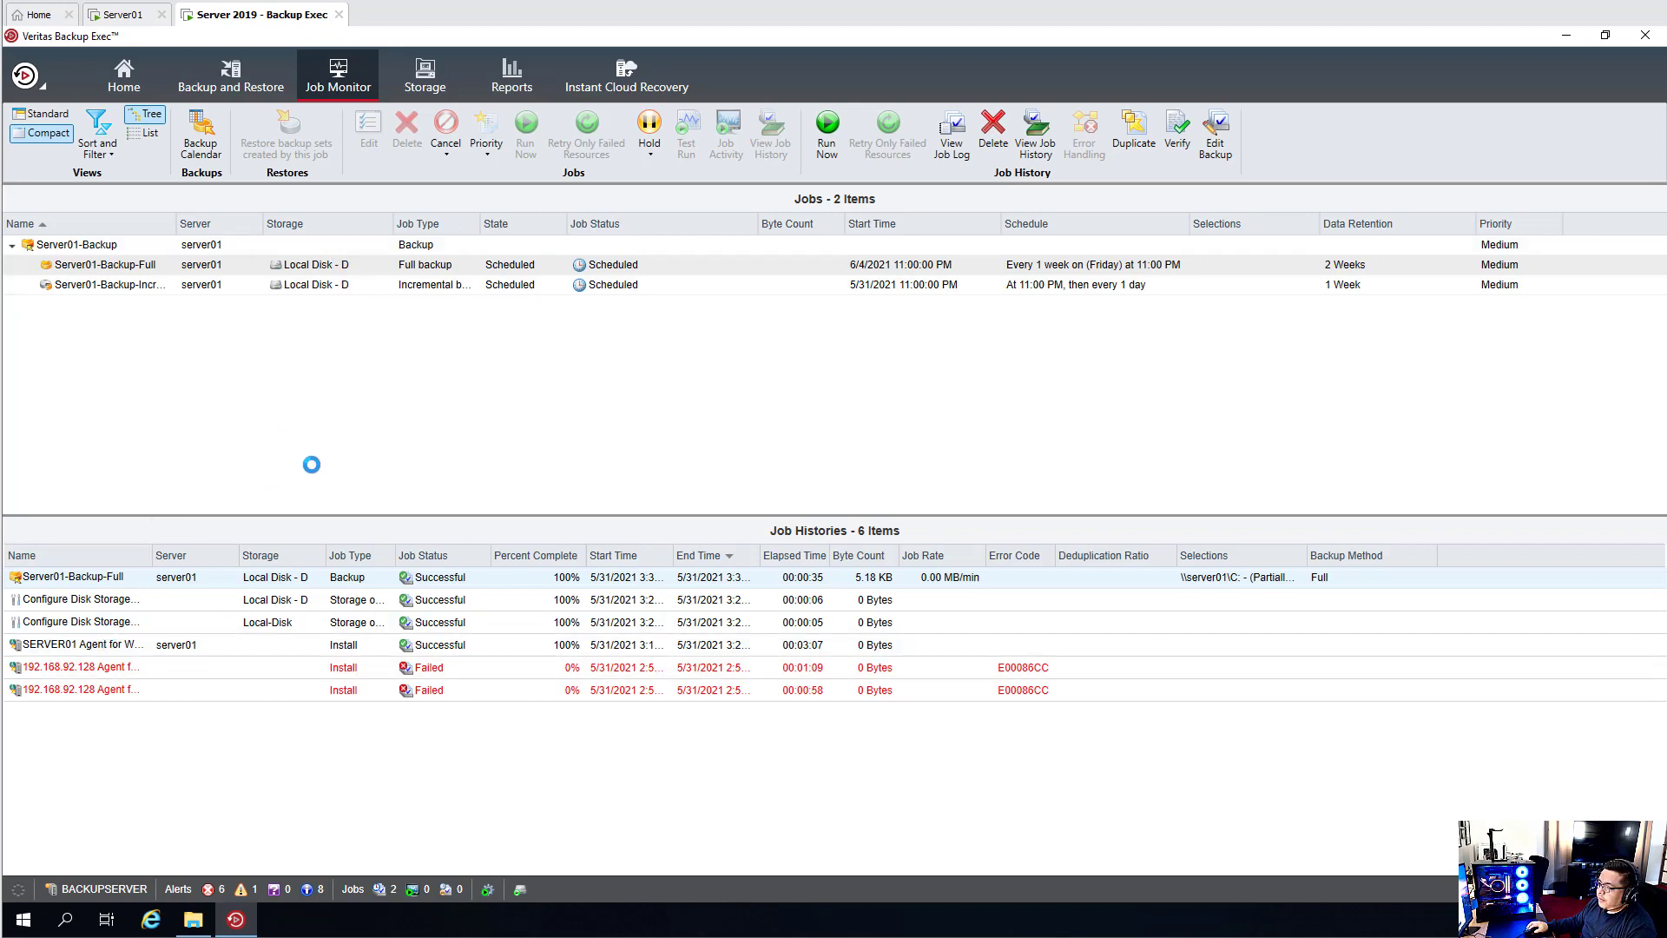
Step: Start a restore for server01 of files, folders, or volumes, using file and folder backups from a backup set
click(235, 81)
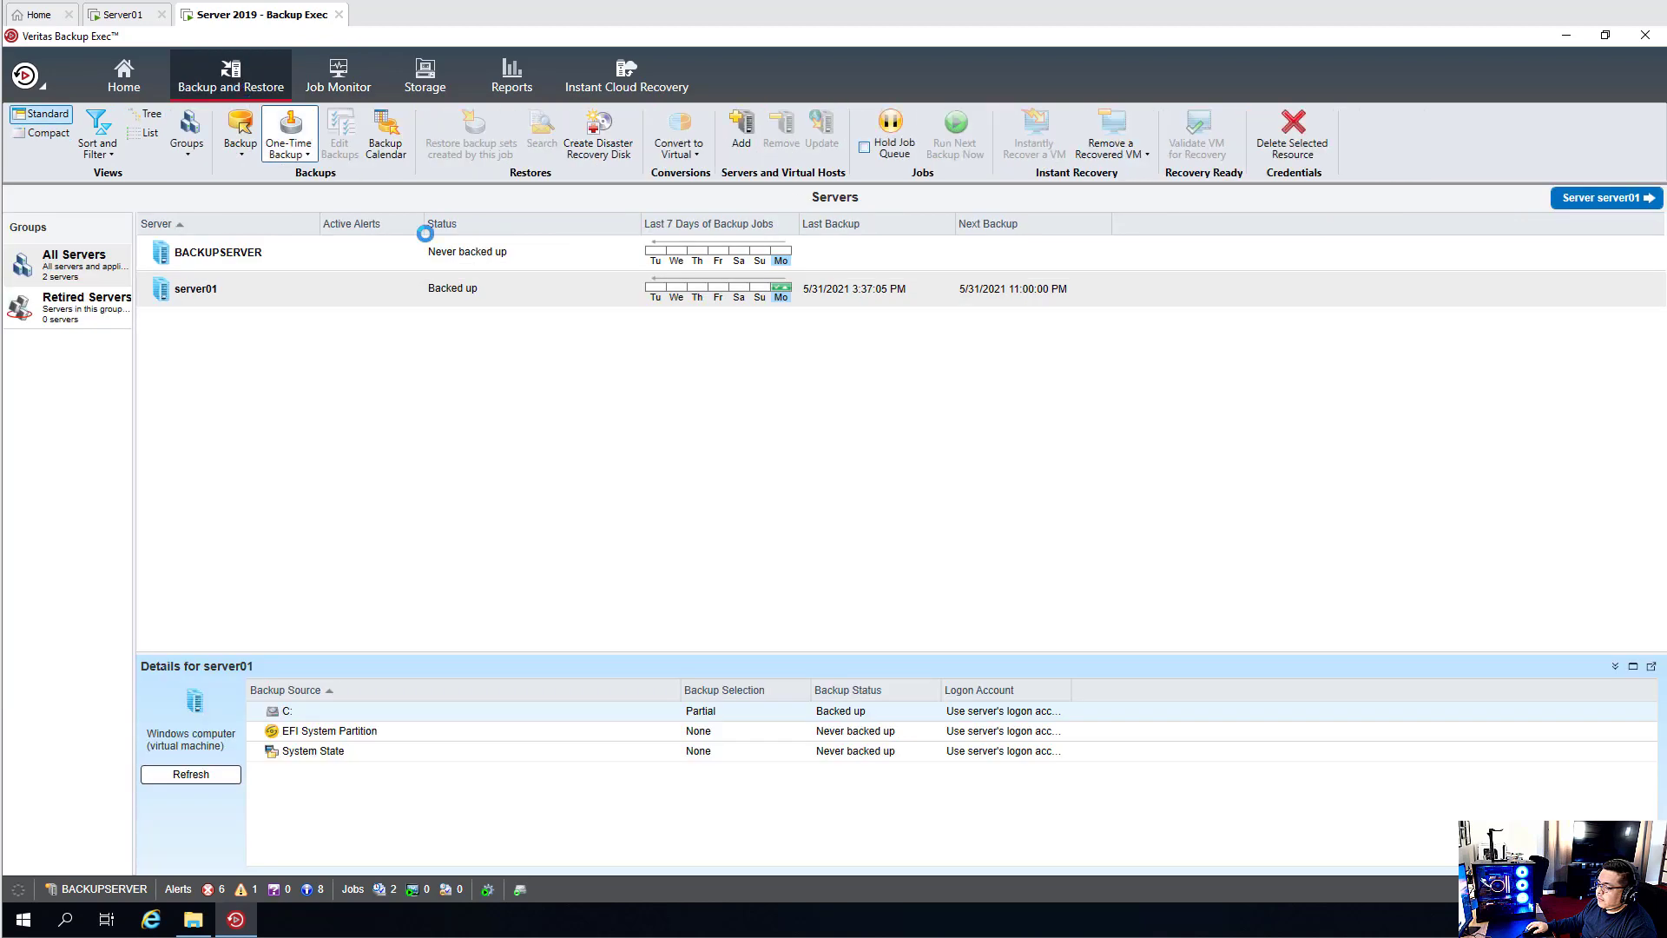
click(241, 292)
right_click(241, 291)
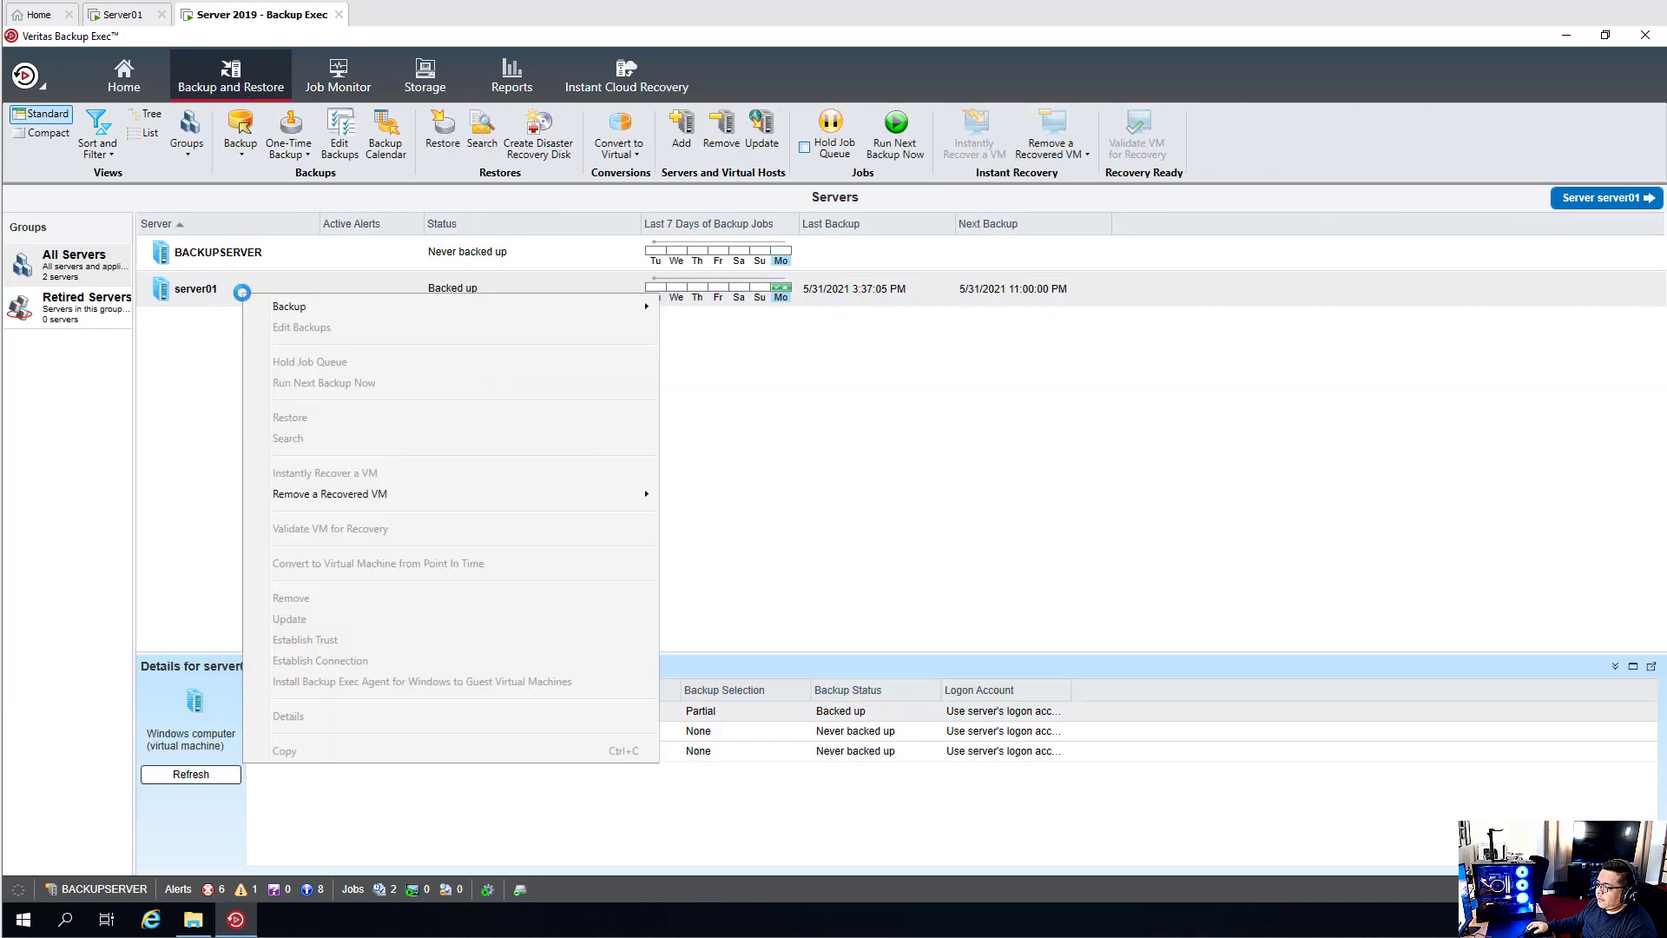
click(293, 421)
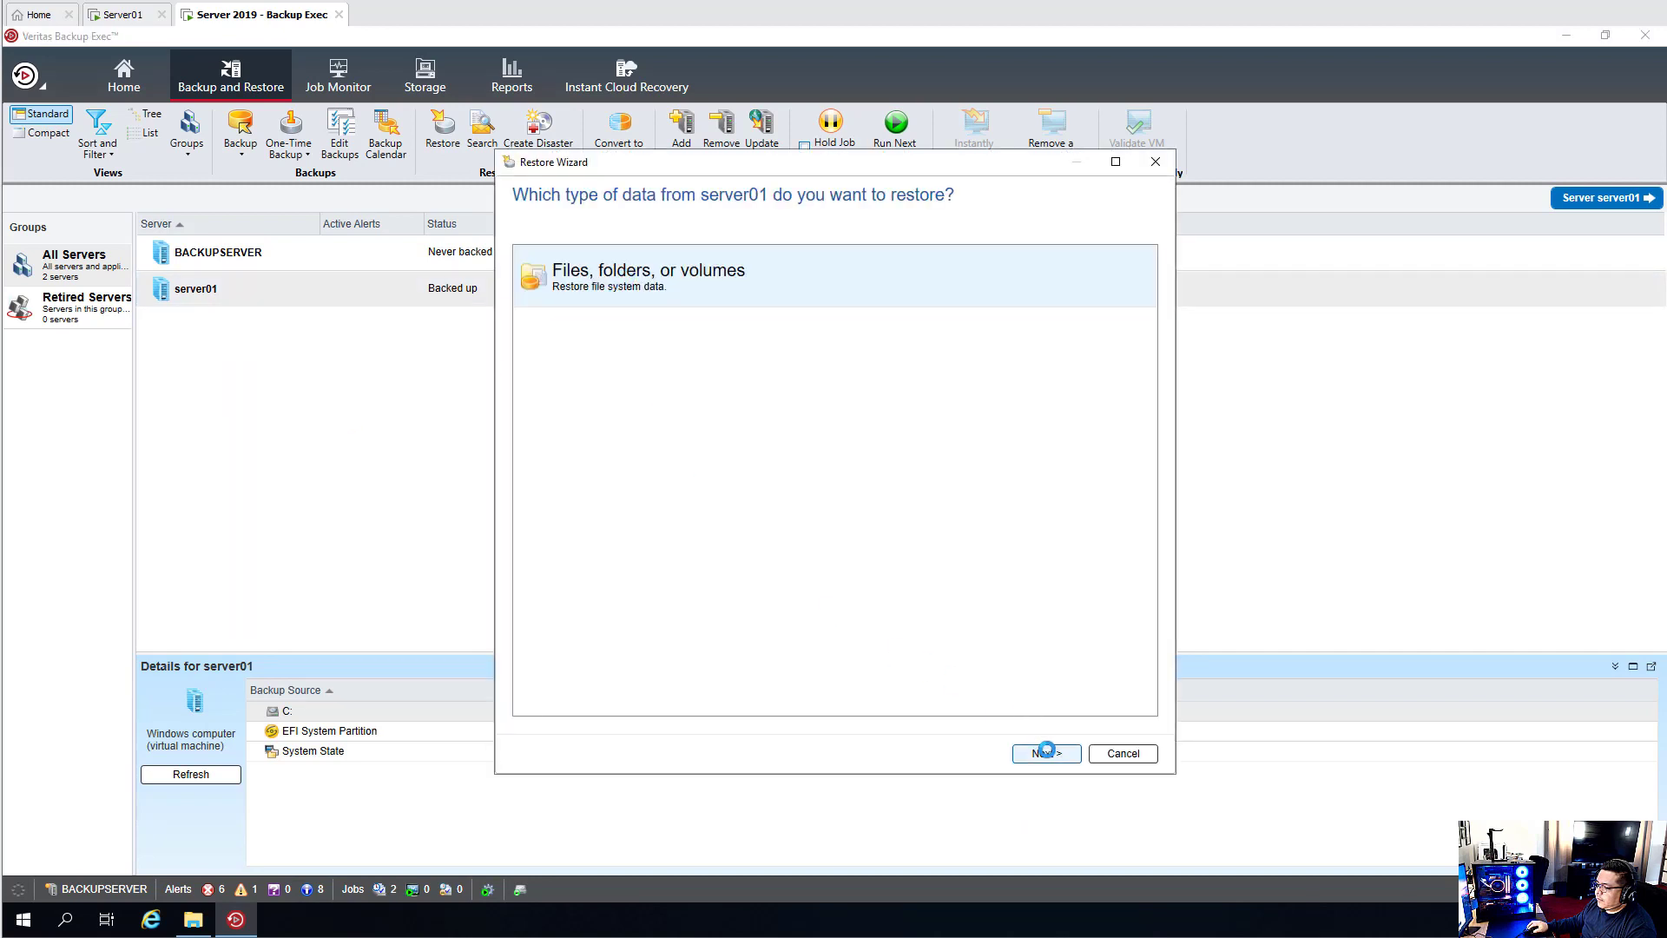
click(1046, 752)
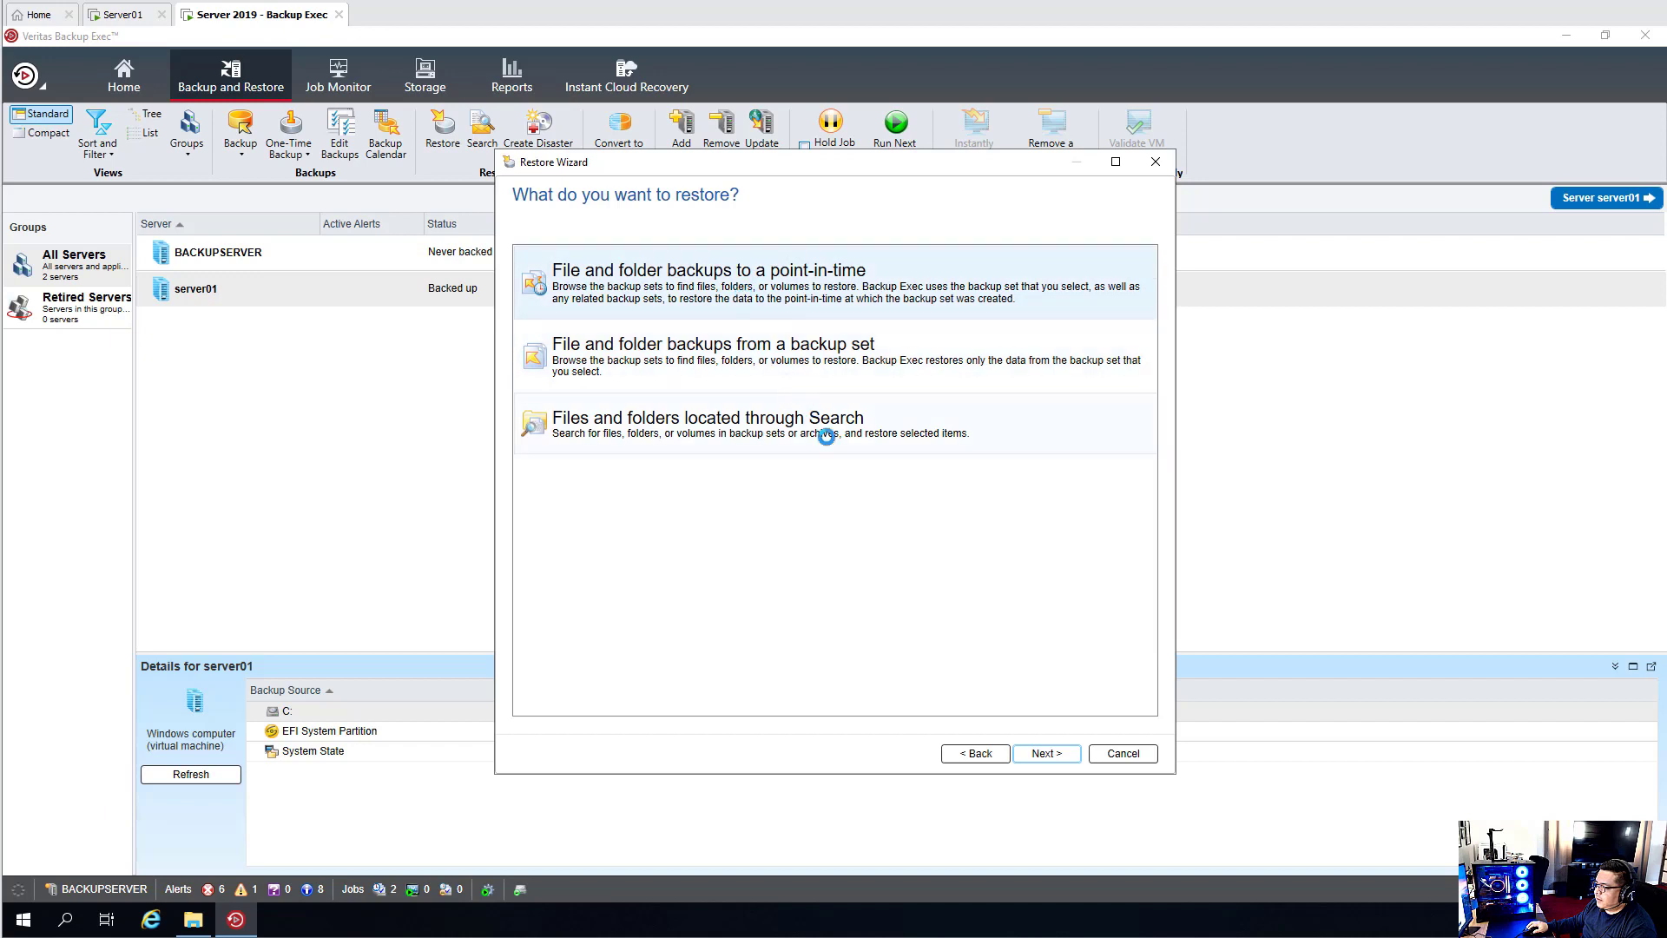
click(797, 372)
click(1049, 754)
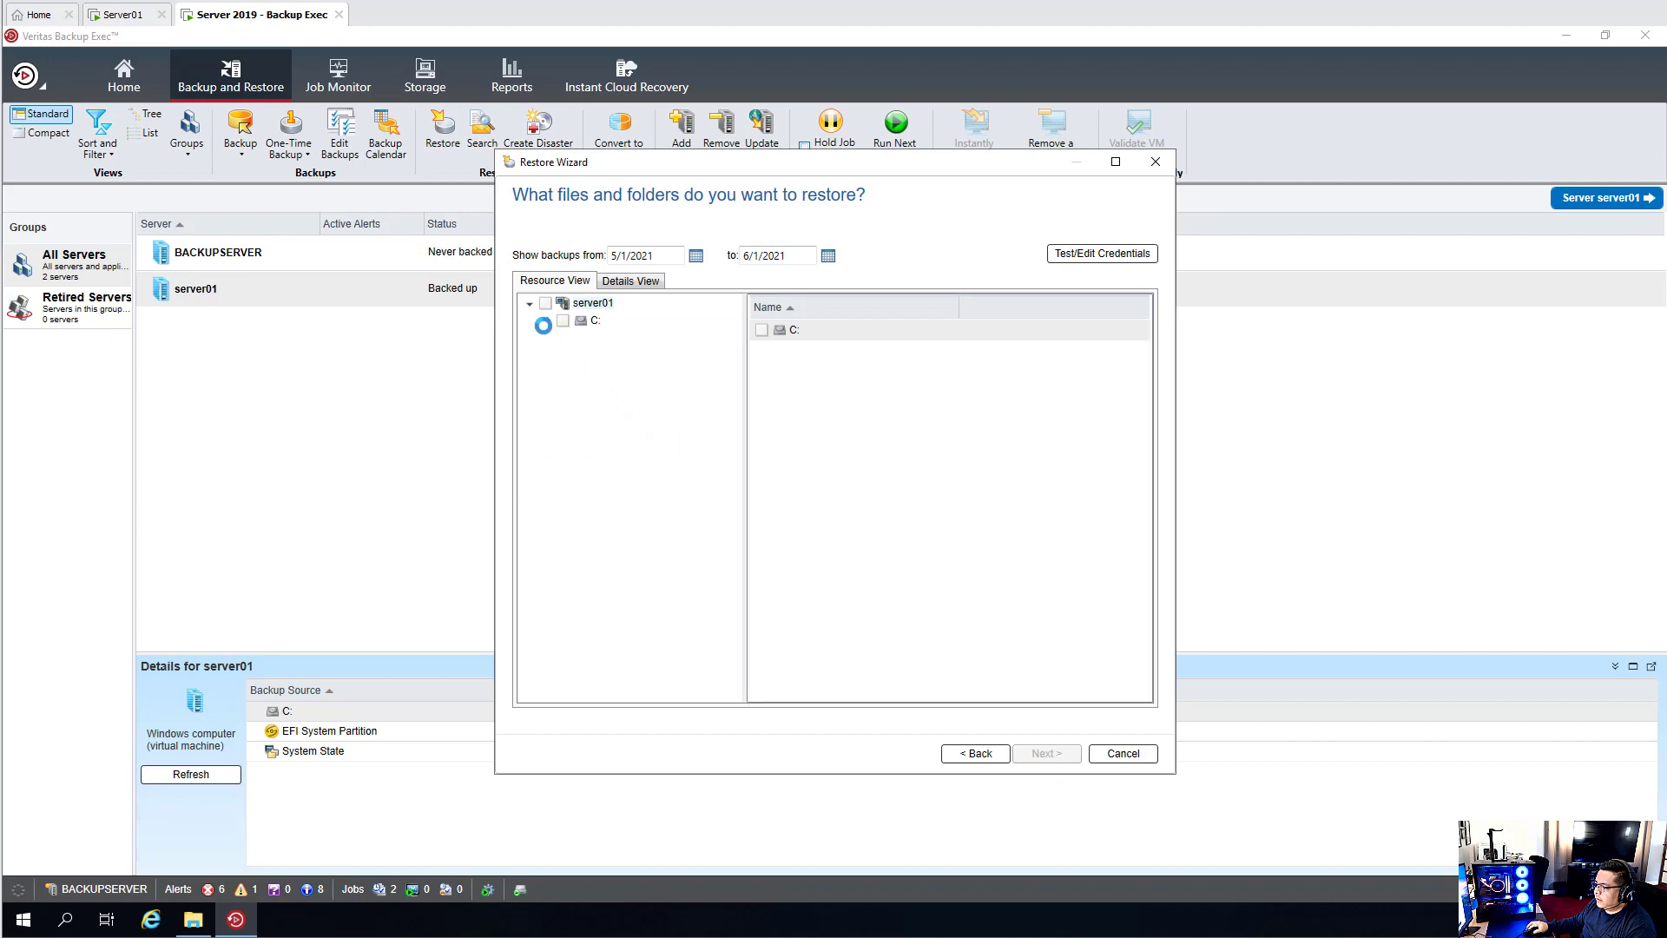
Step: Select the whole administrator folder under Users in the 5/31/2021 3:37:37 PM backup set of C:, and proceed to the restore destination
click(547, 320)
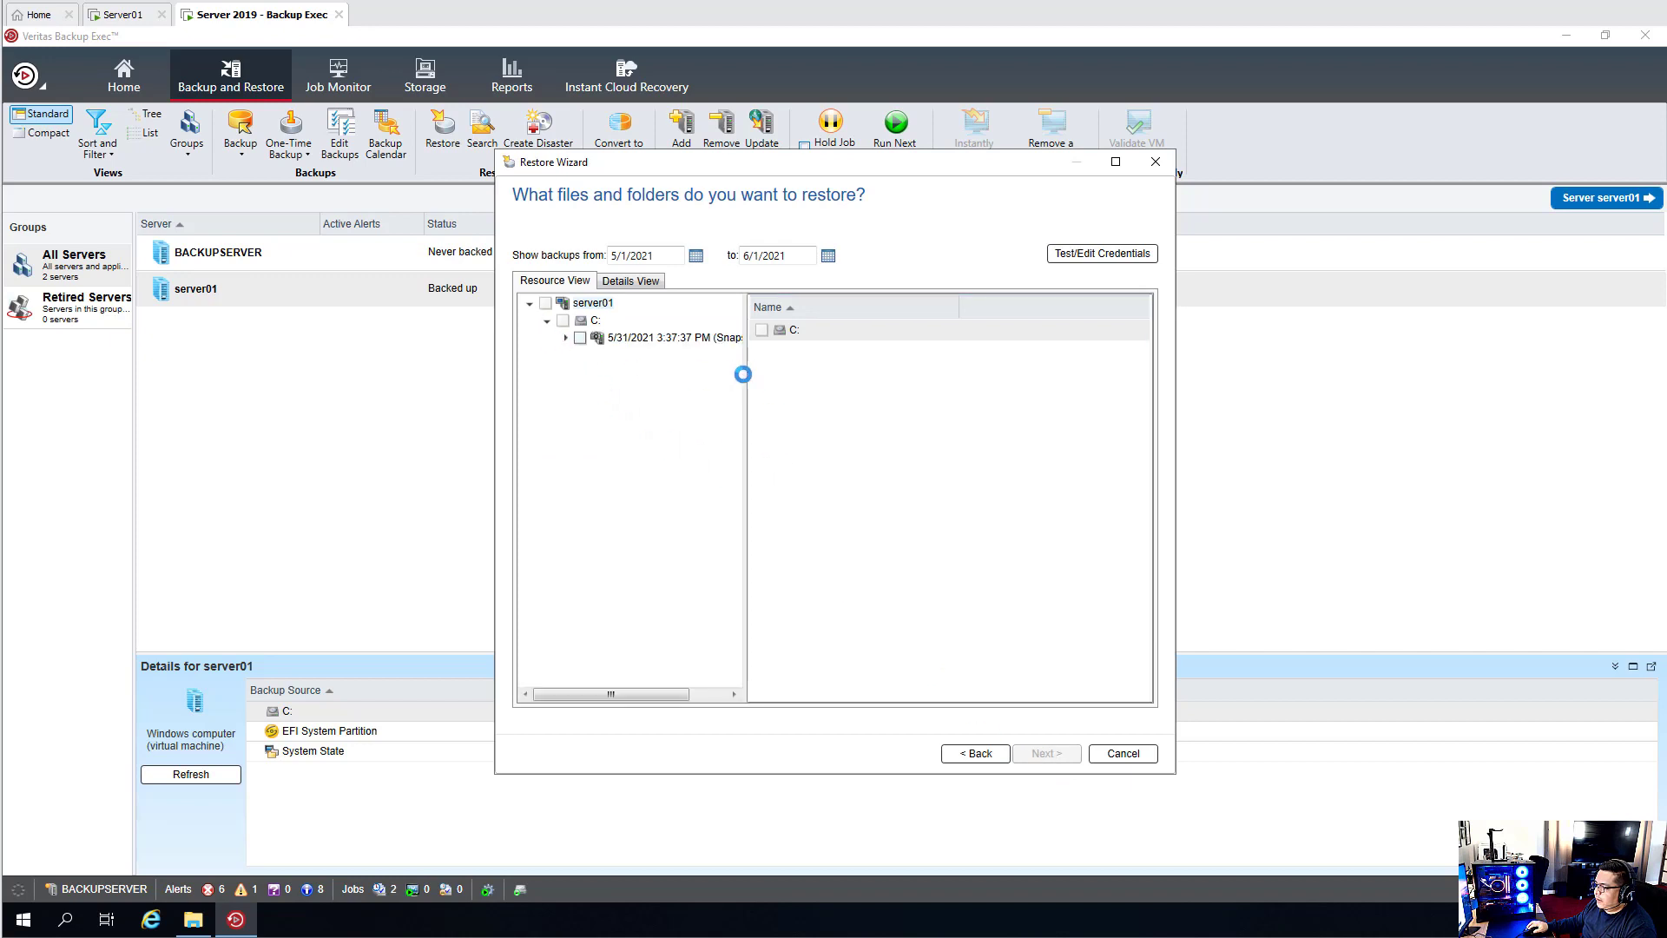
drag(744, 374, 874, 402)
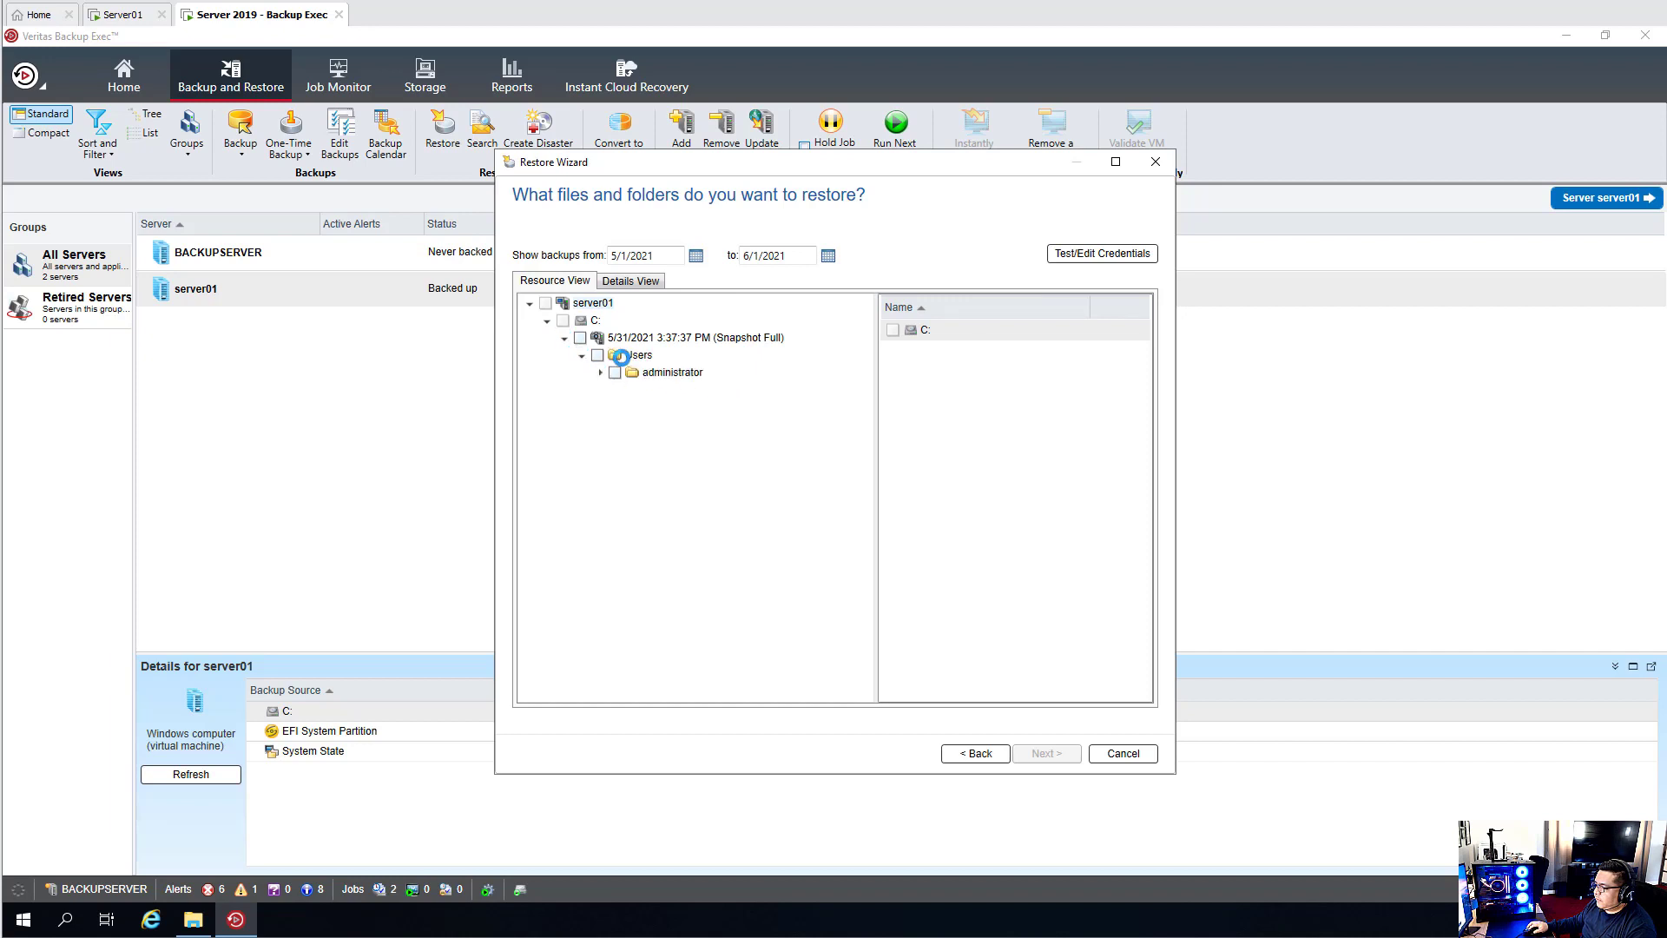
click(636, 373)
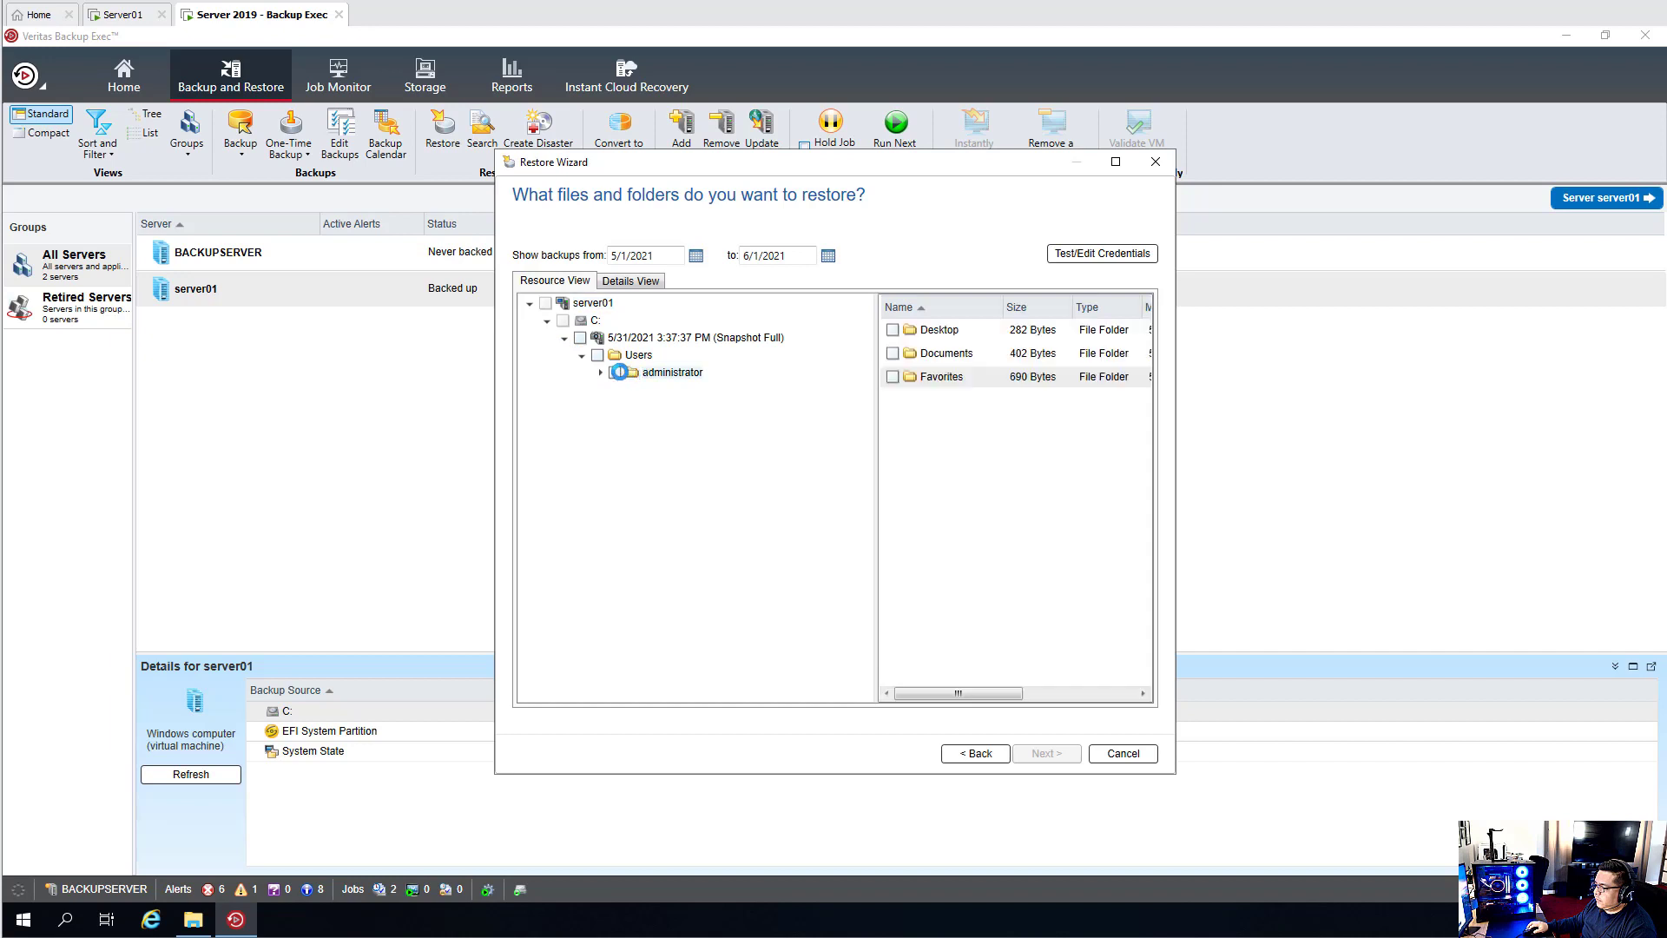
click(615, 372)
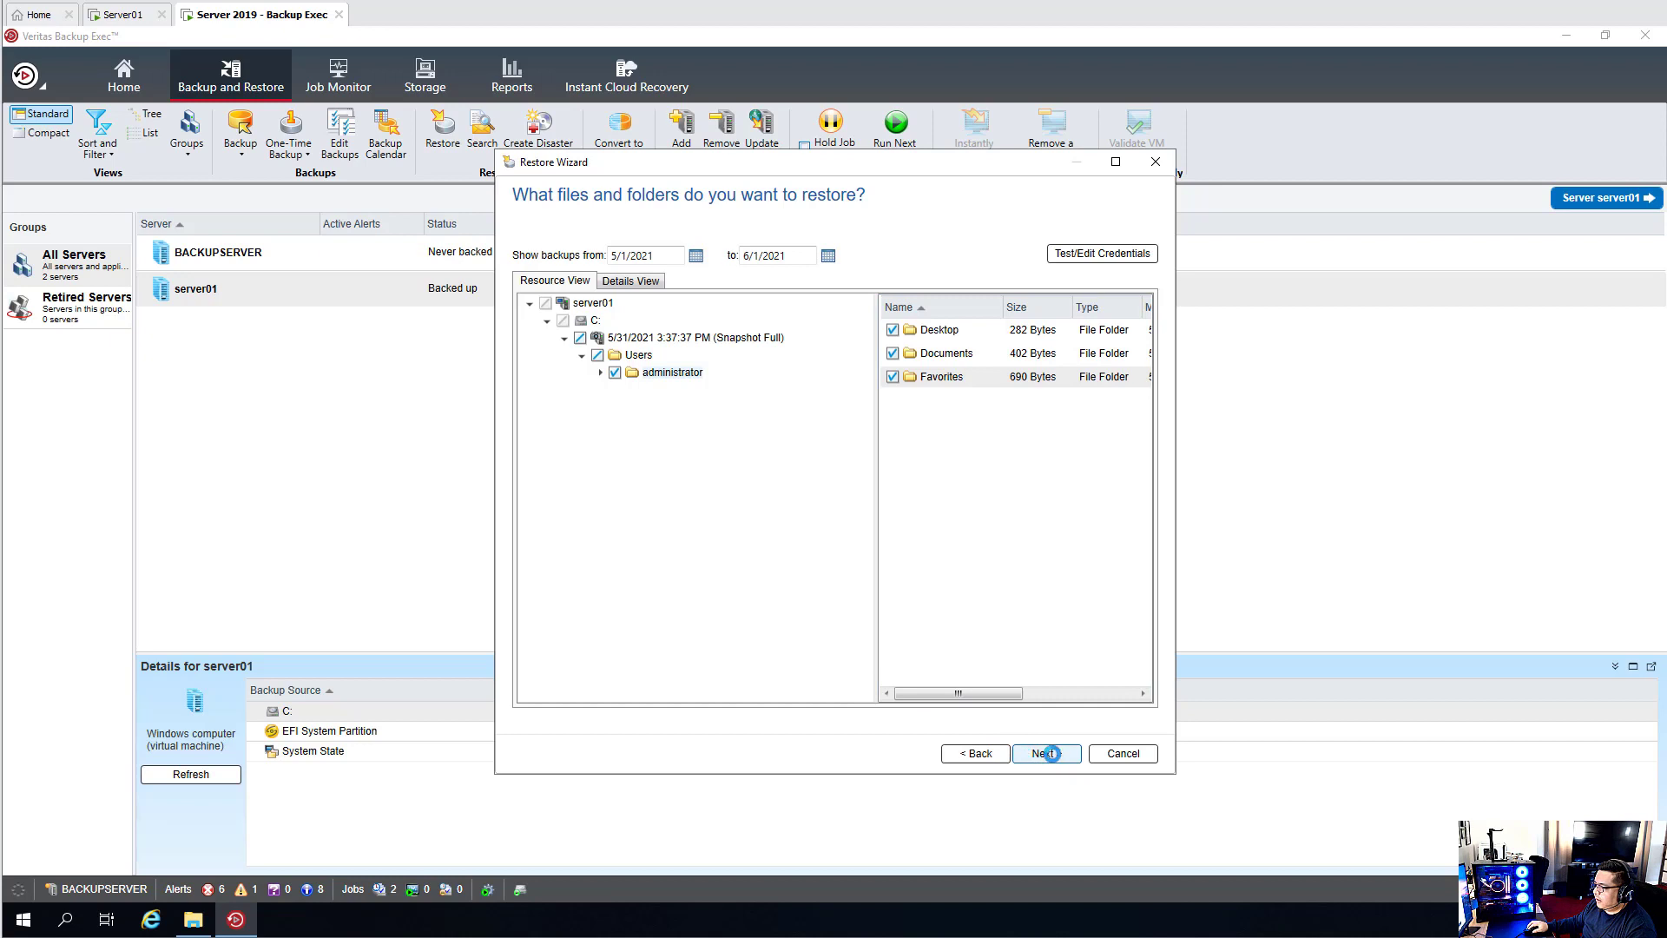
click(1048, 753)
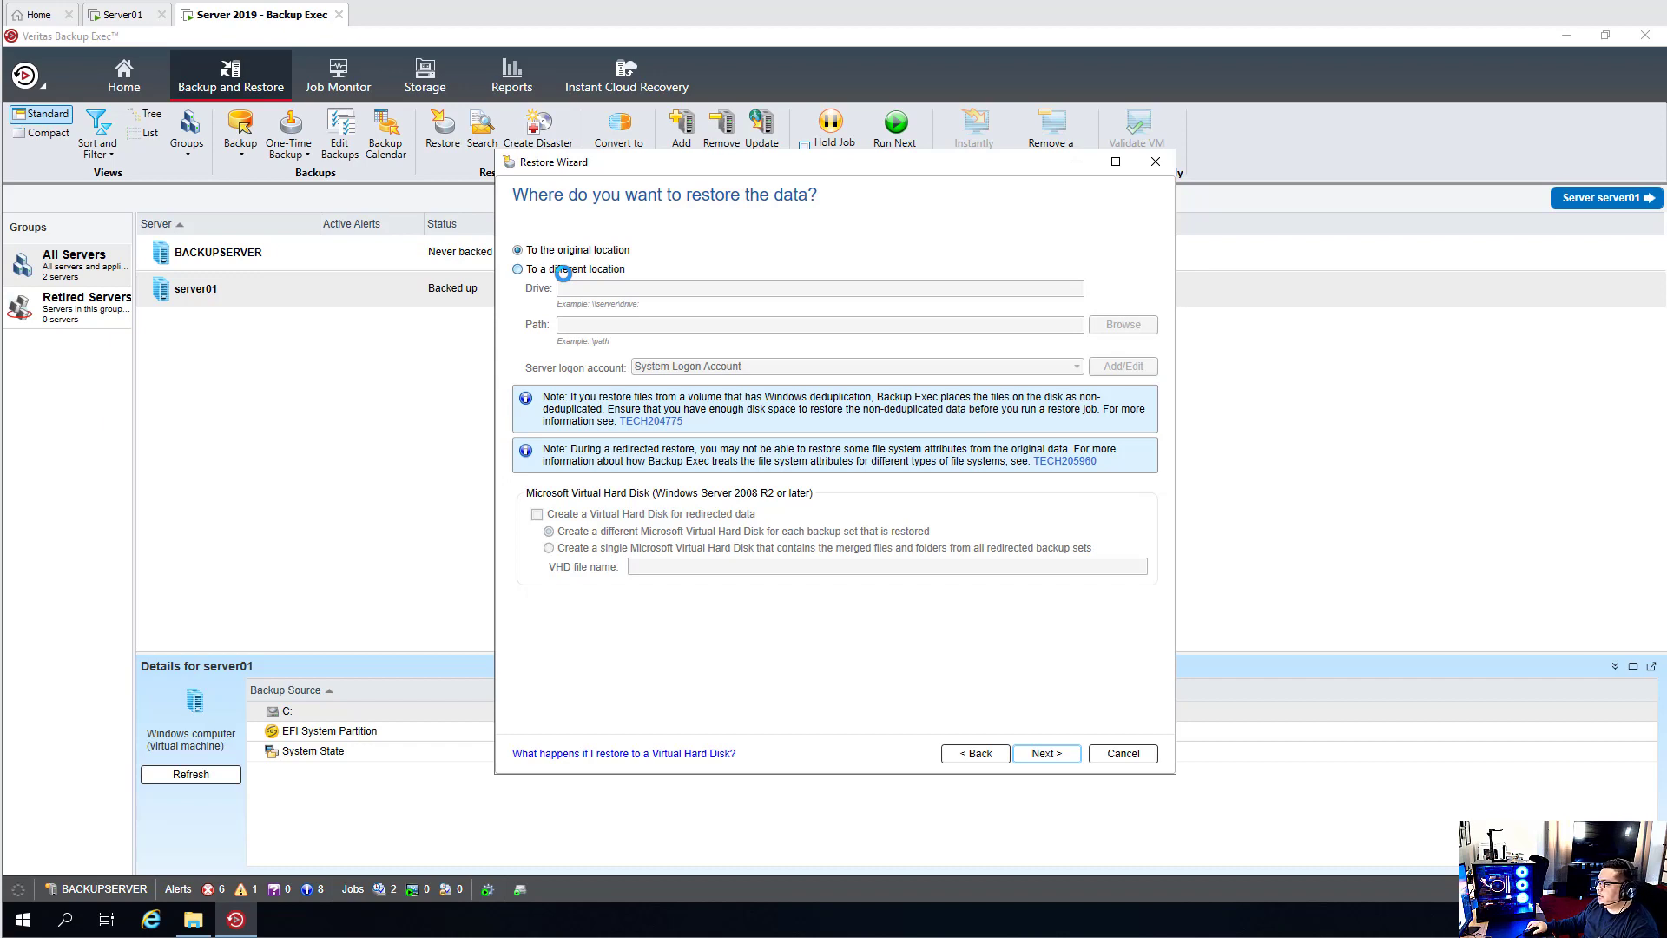
Step: Choose to restore to a different location, and create and open a folder named restore on the local C: drive in File Explorer
click(563, 272)
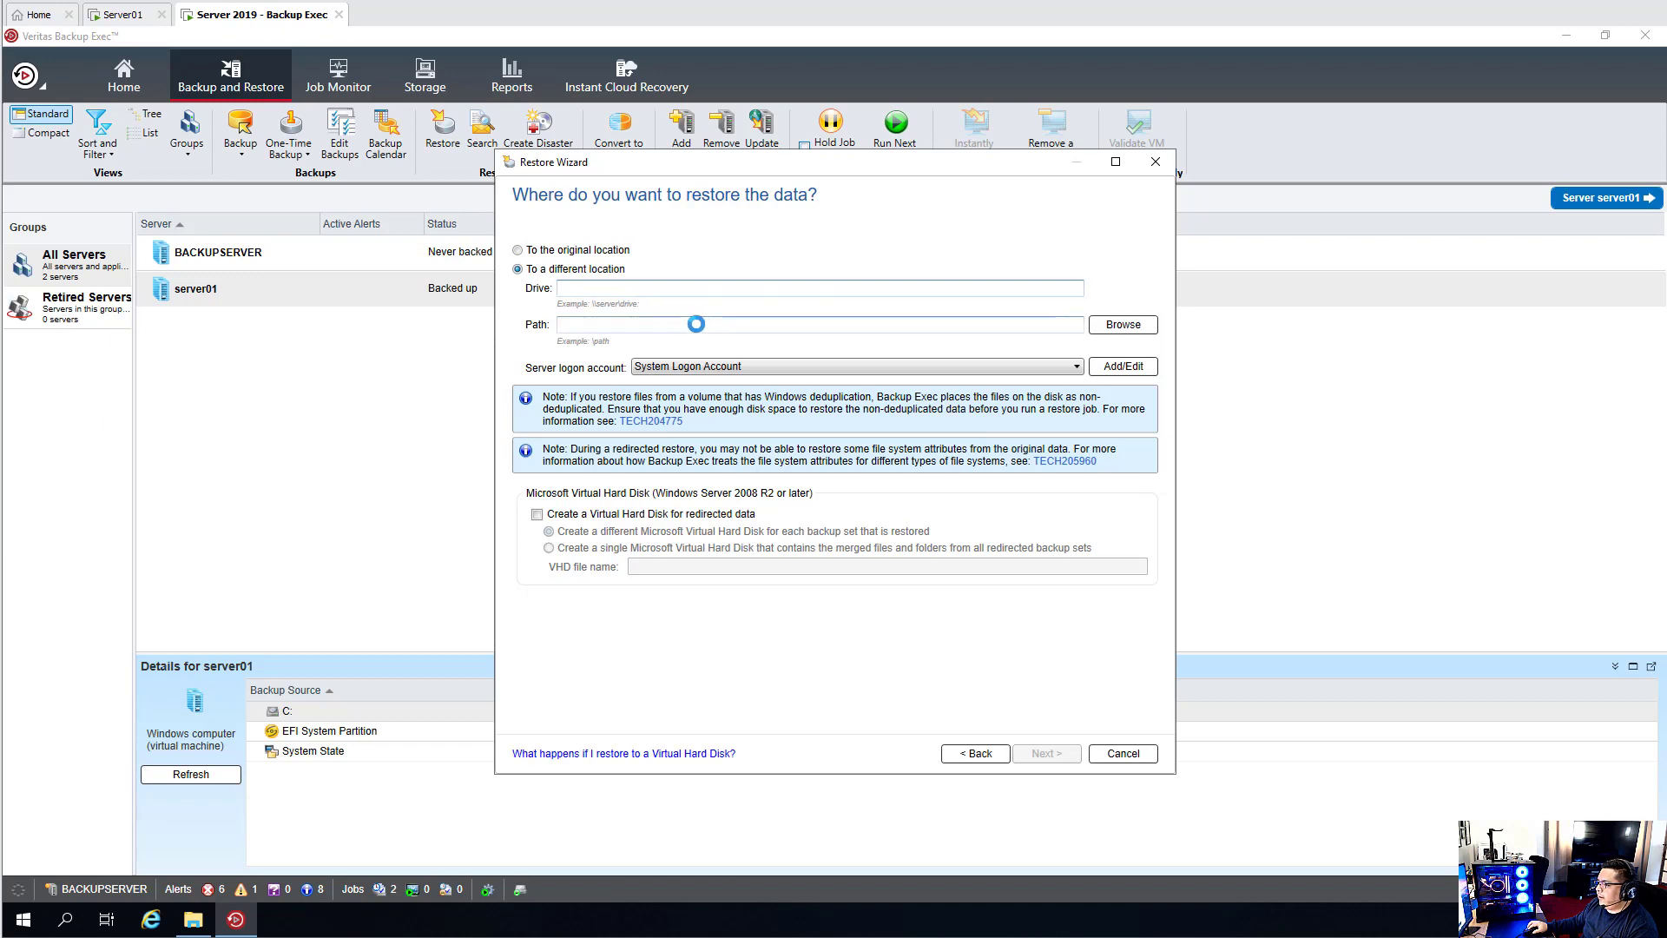
click(208, 912)
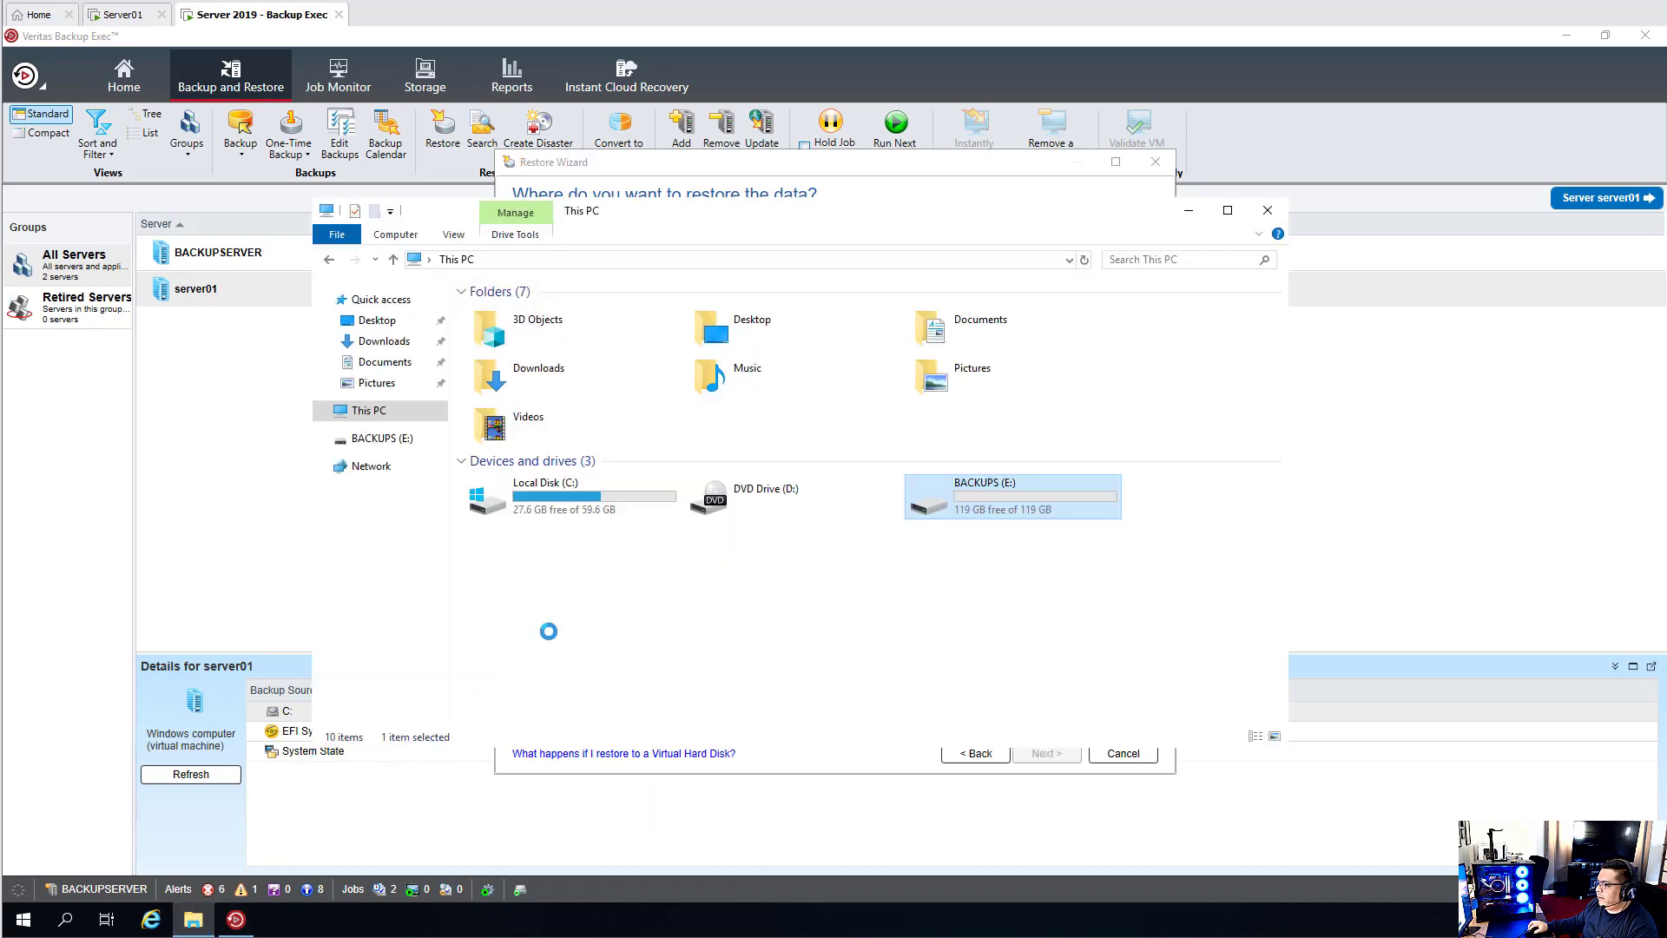
double_click(595, 497)
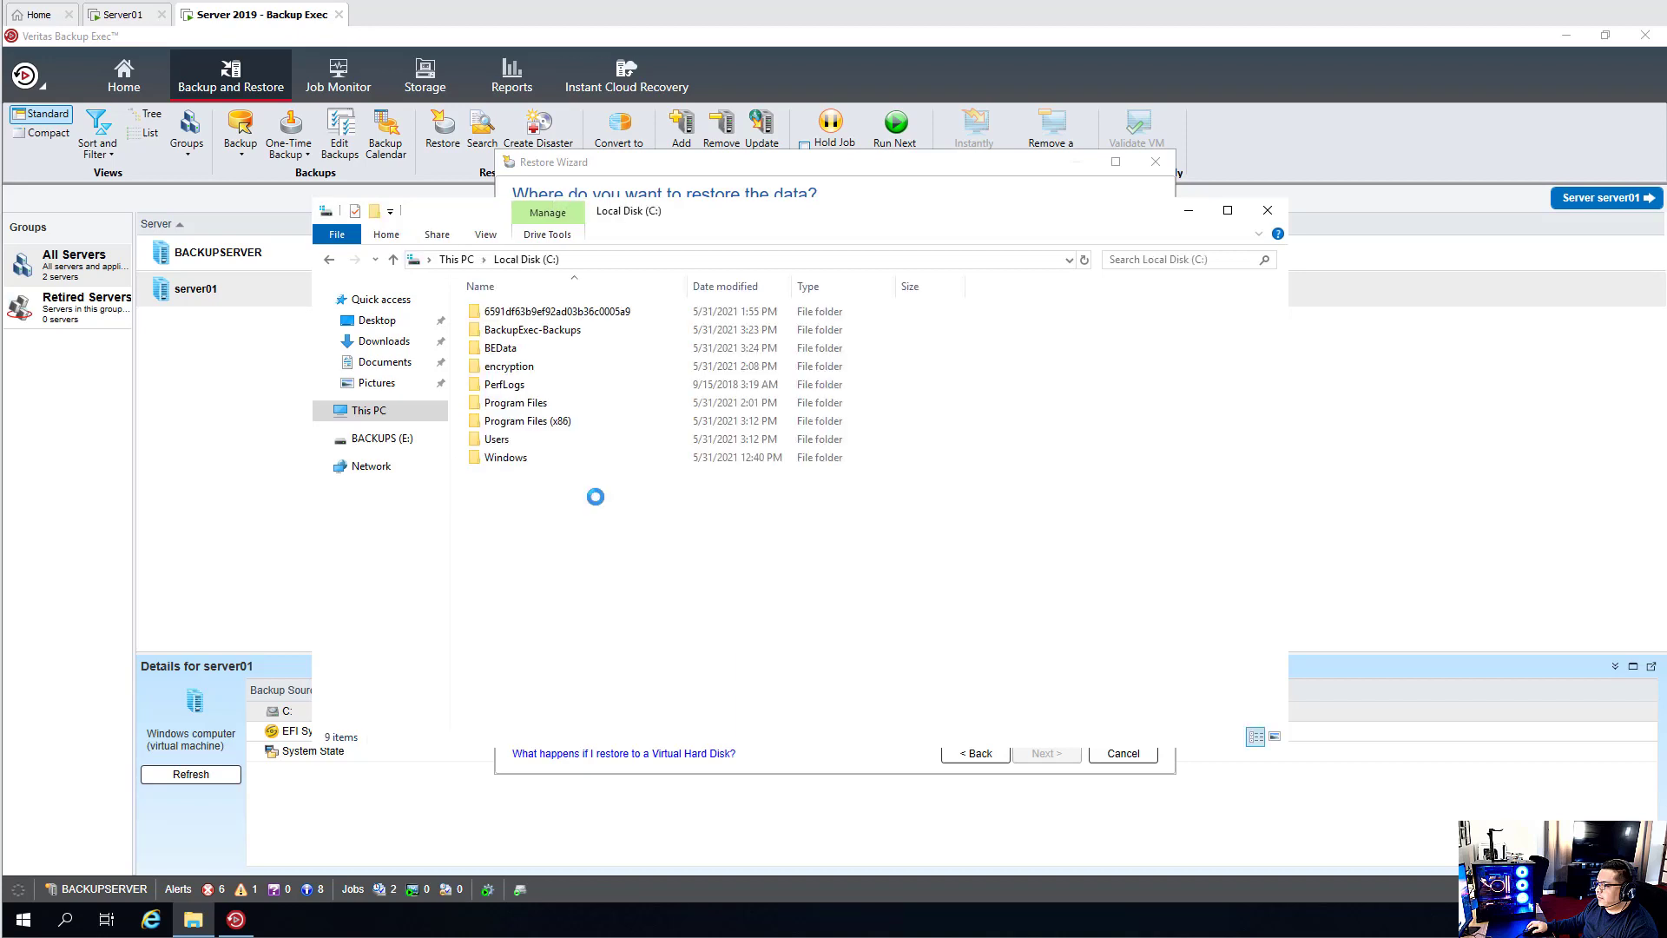
right_click(597, 498)
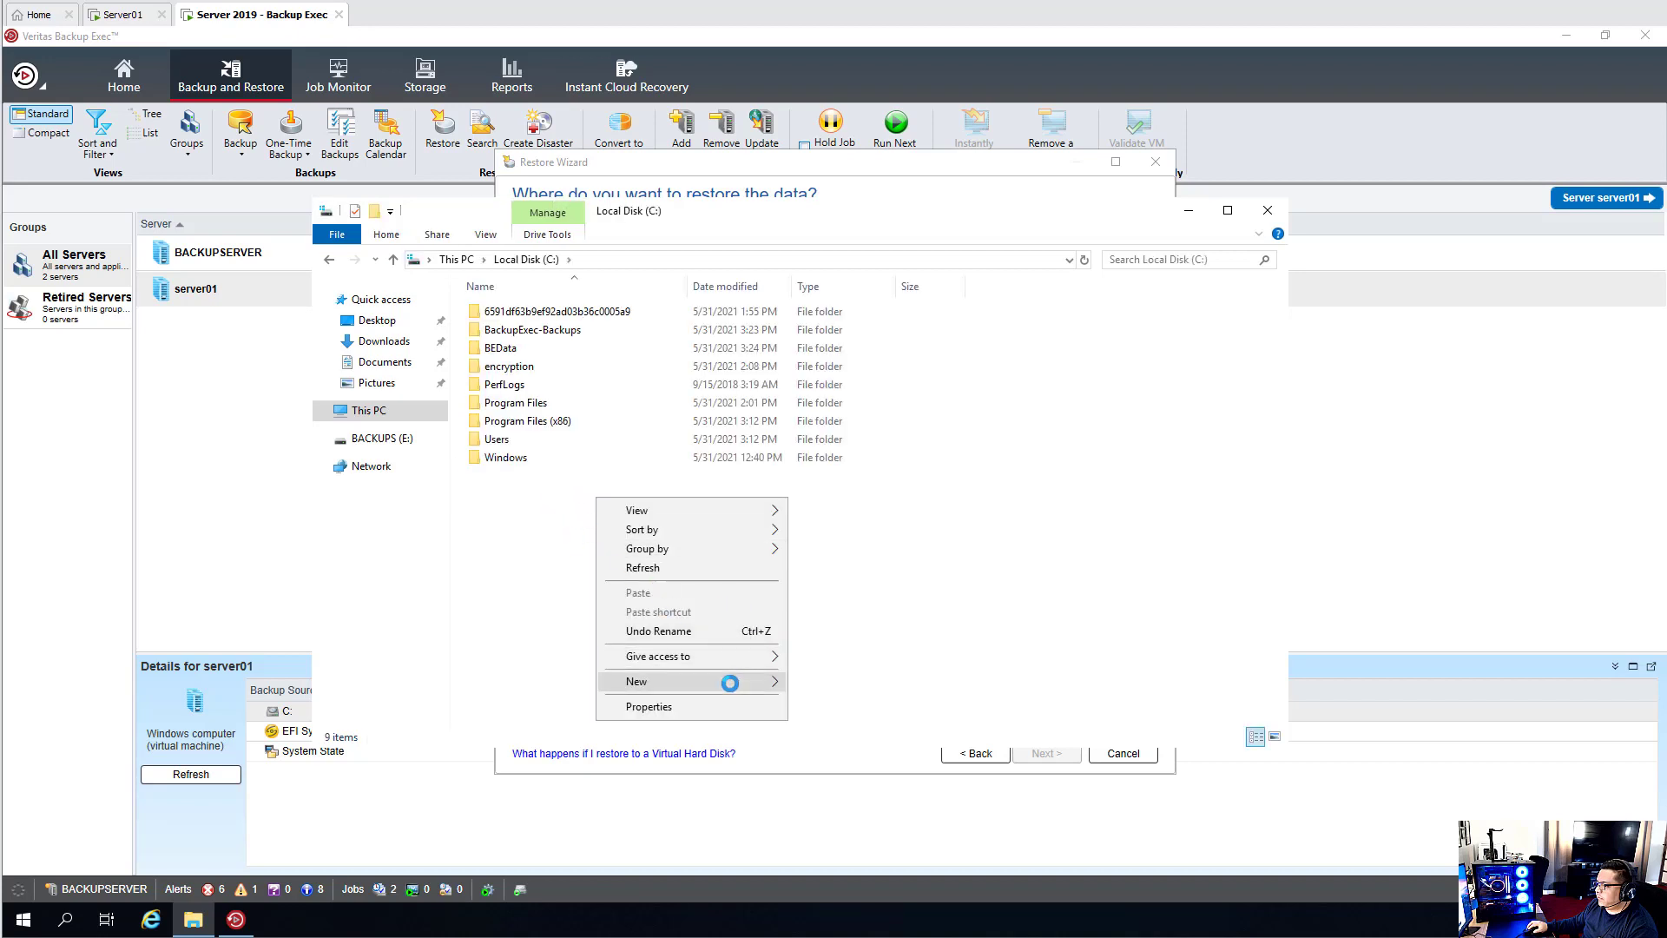
mouse_move(764, 683)
click(839, 684)
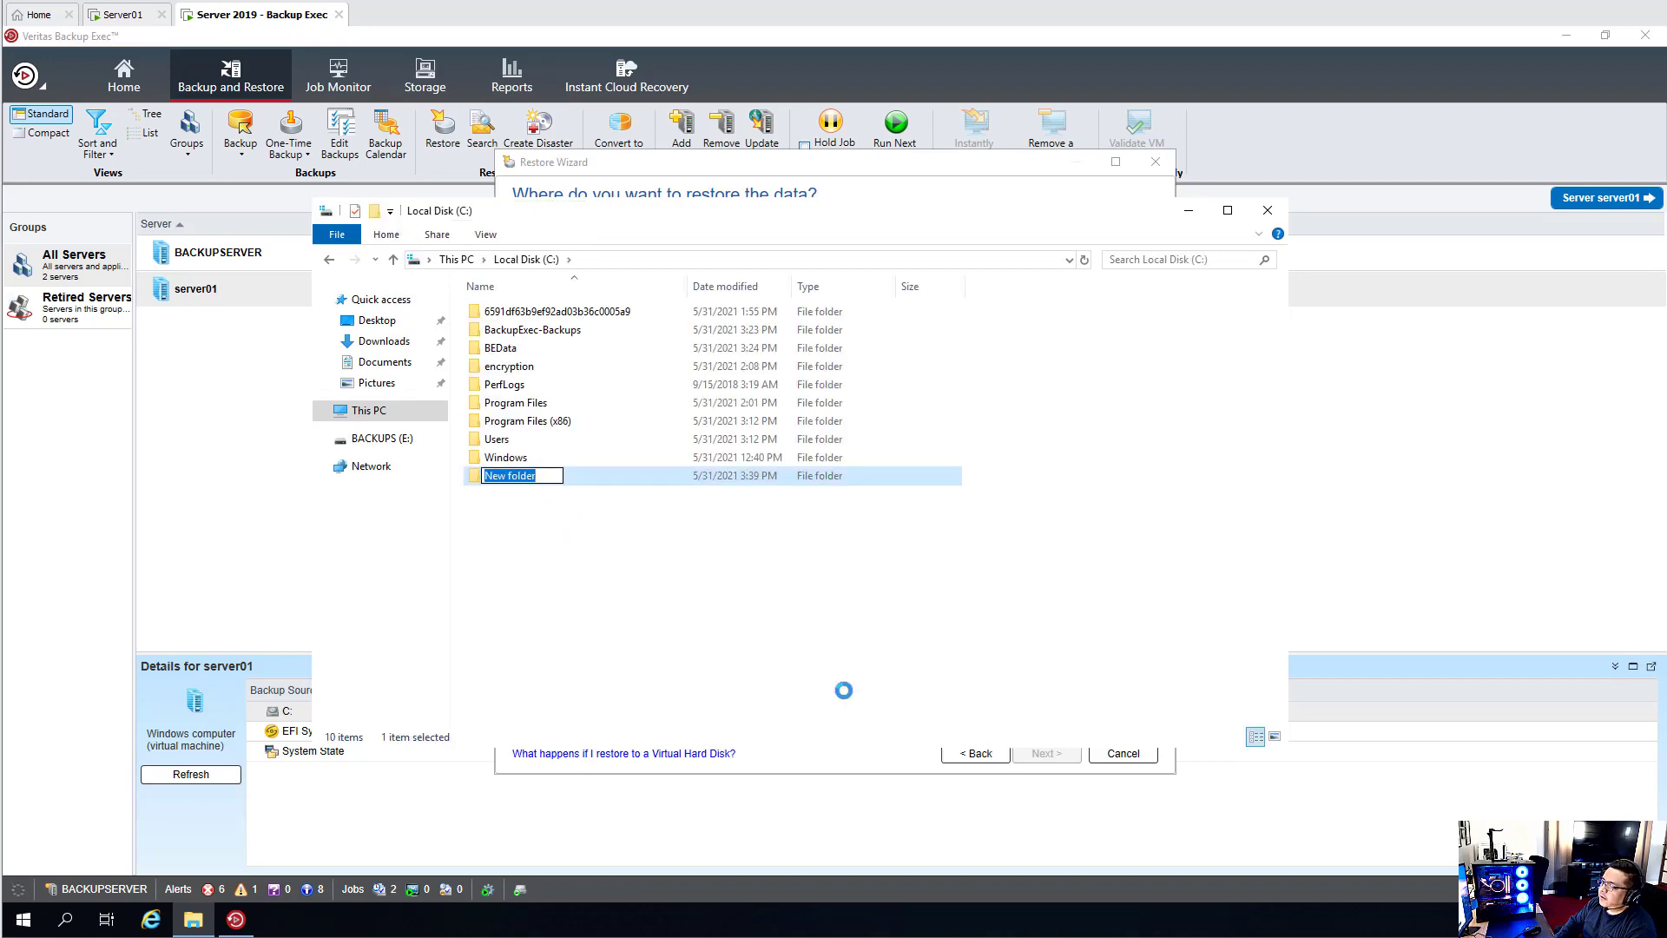
text(re)
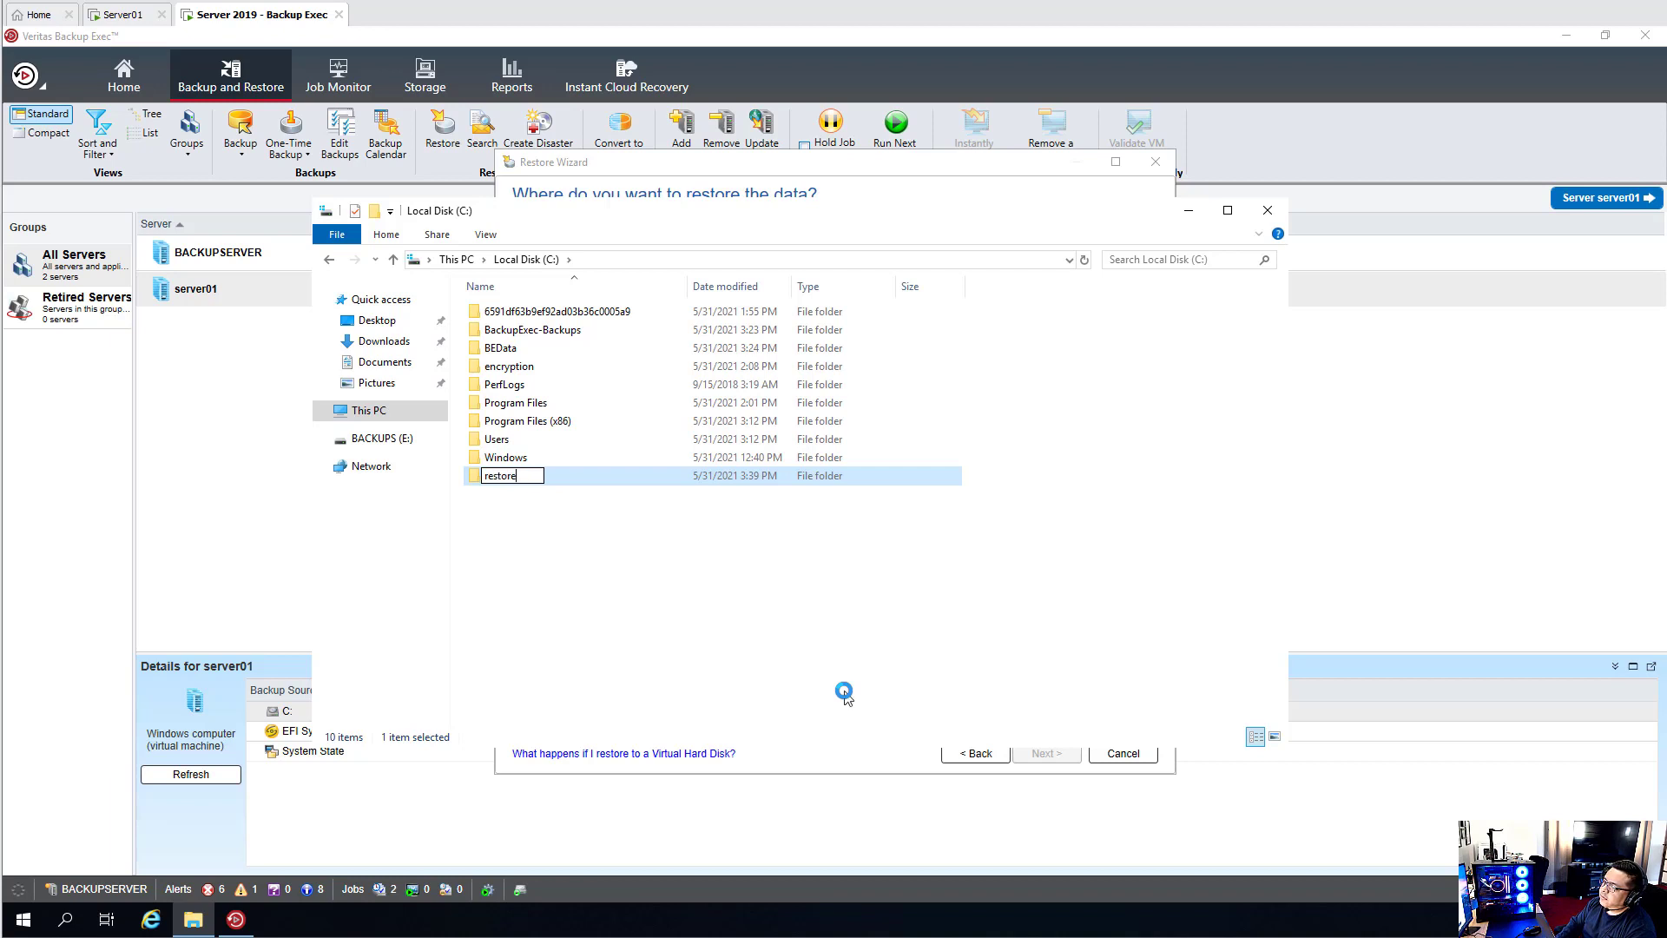
text(otore)
key(Return)
key(Return)
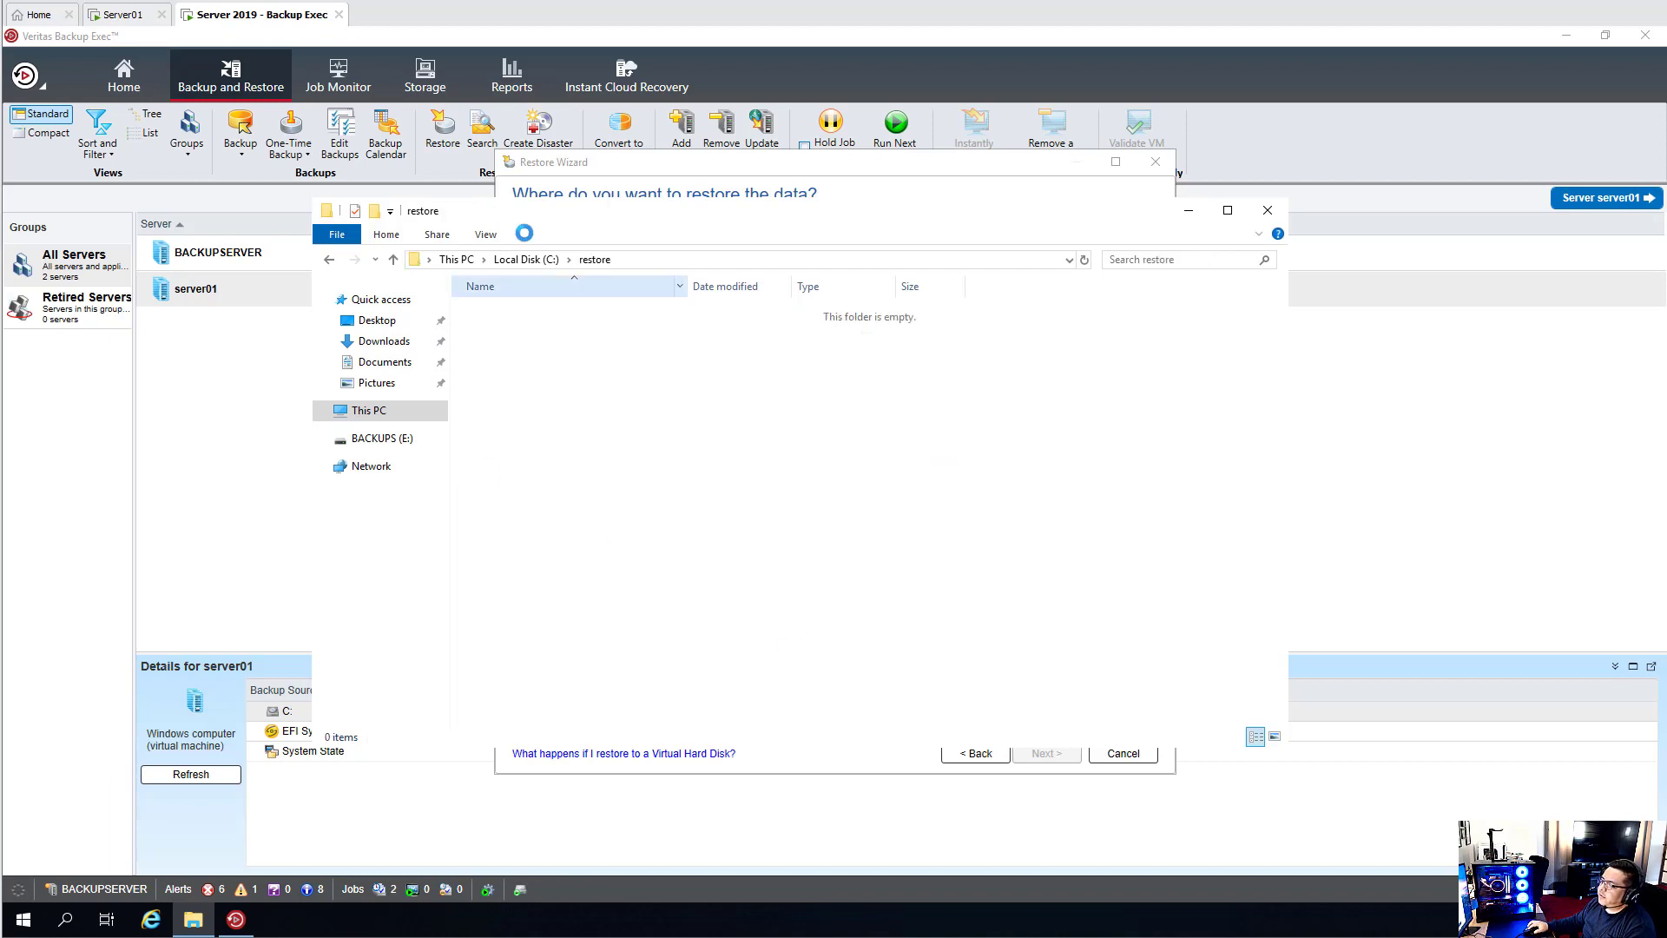
Step: Copy the new folder's path C:\restore and paste it as the destination drive of the restore
click(682, 258)
key(ctrl+c)
click(731, 163)
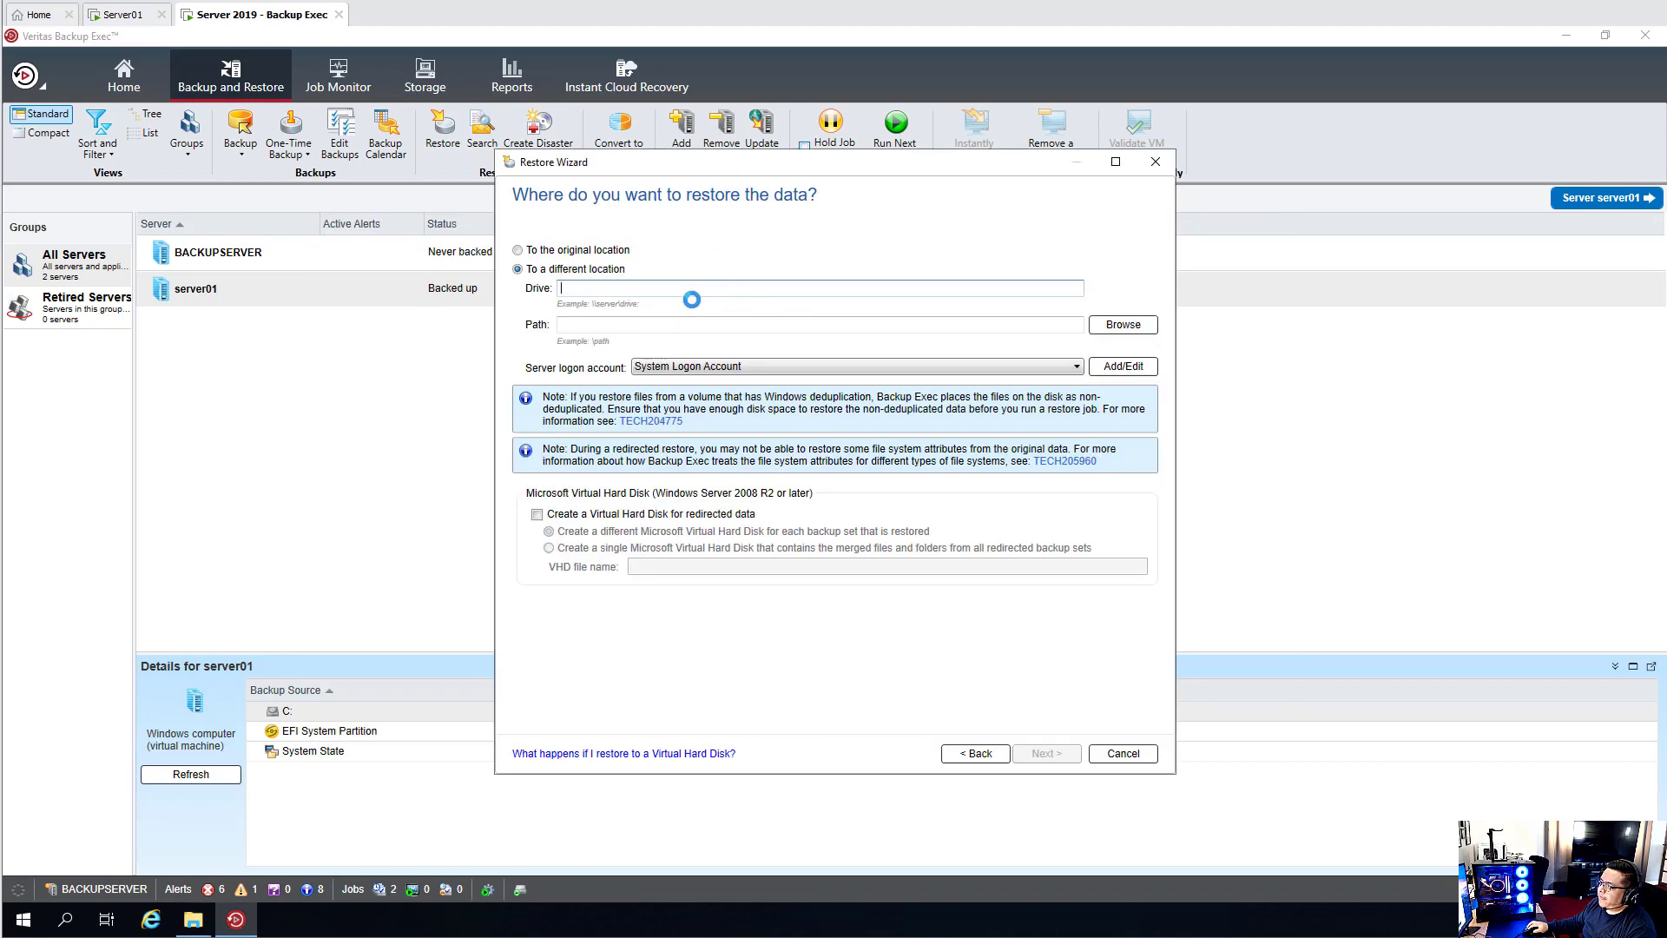
key(ctrl+v)
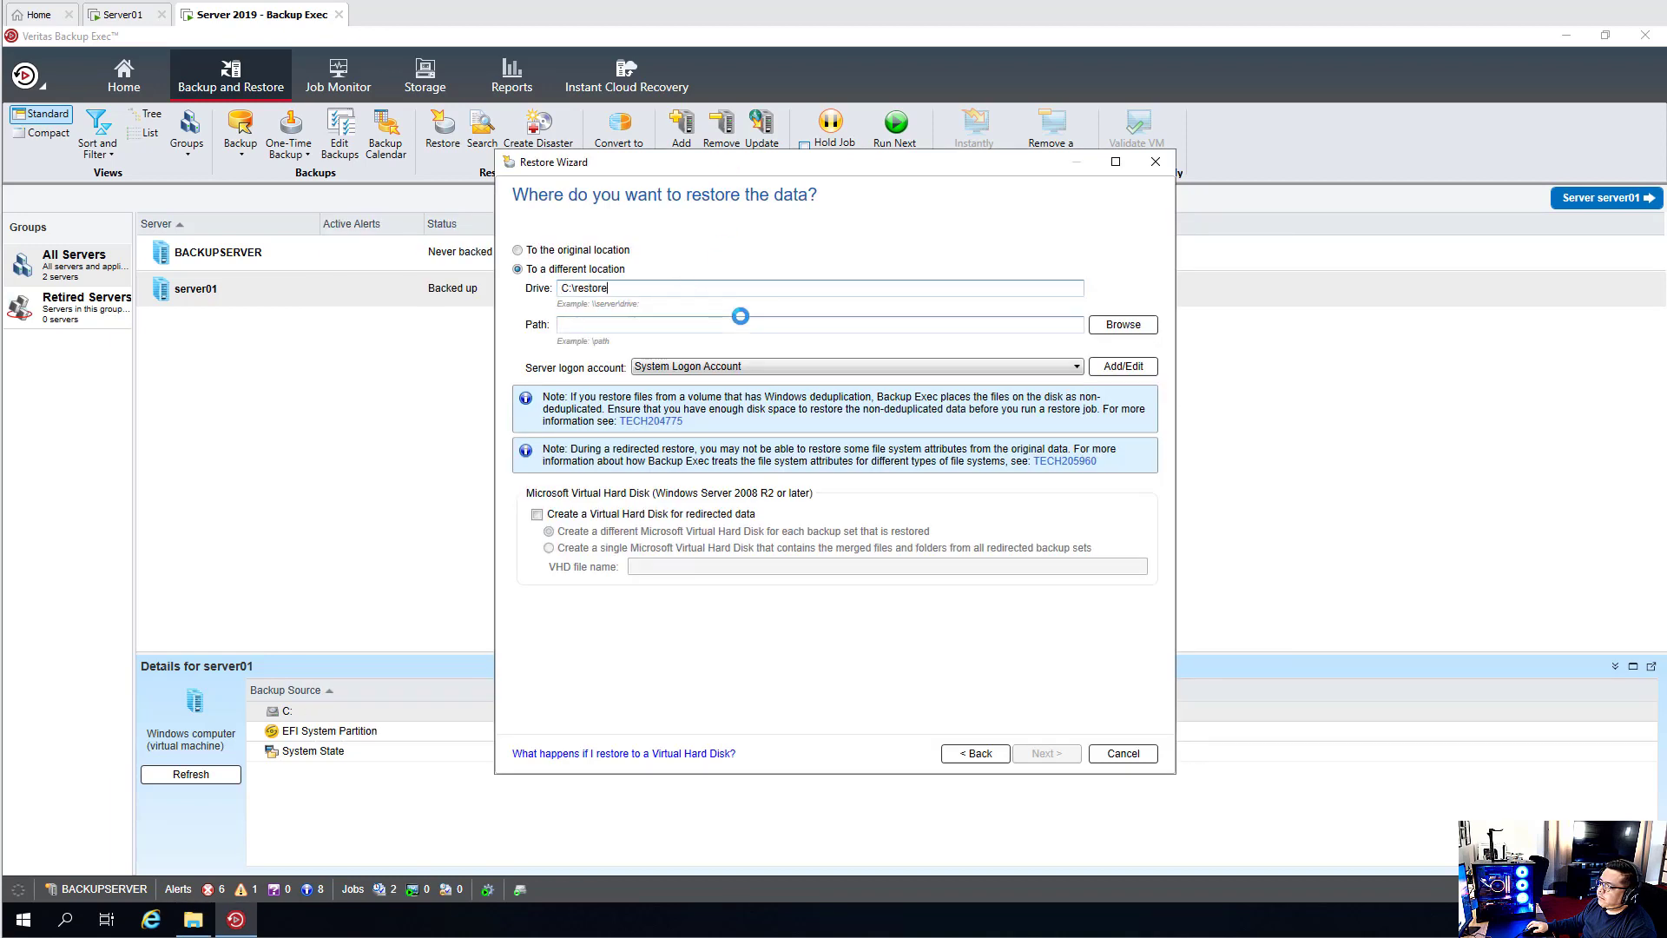
Step: Browse to the restore folder on BACKUPSERVER's C: drive, set it as the restore destination, and proceed
click(1106, 323)
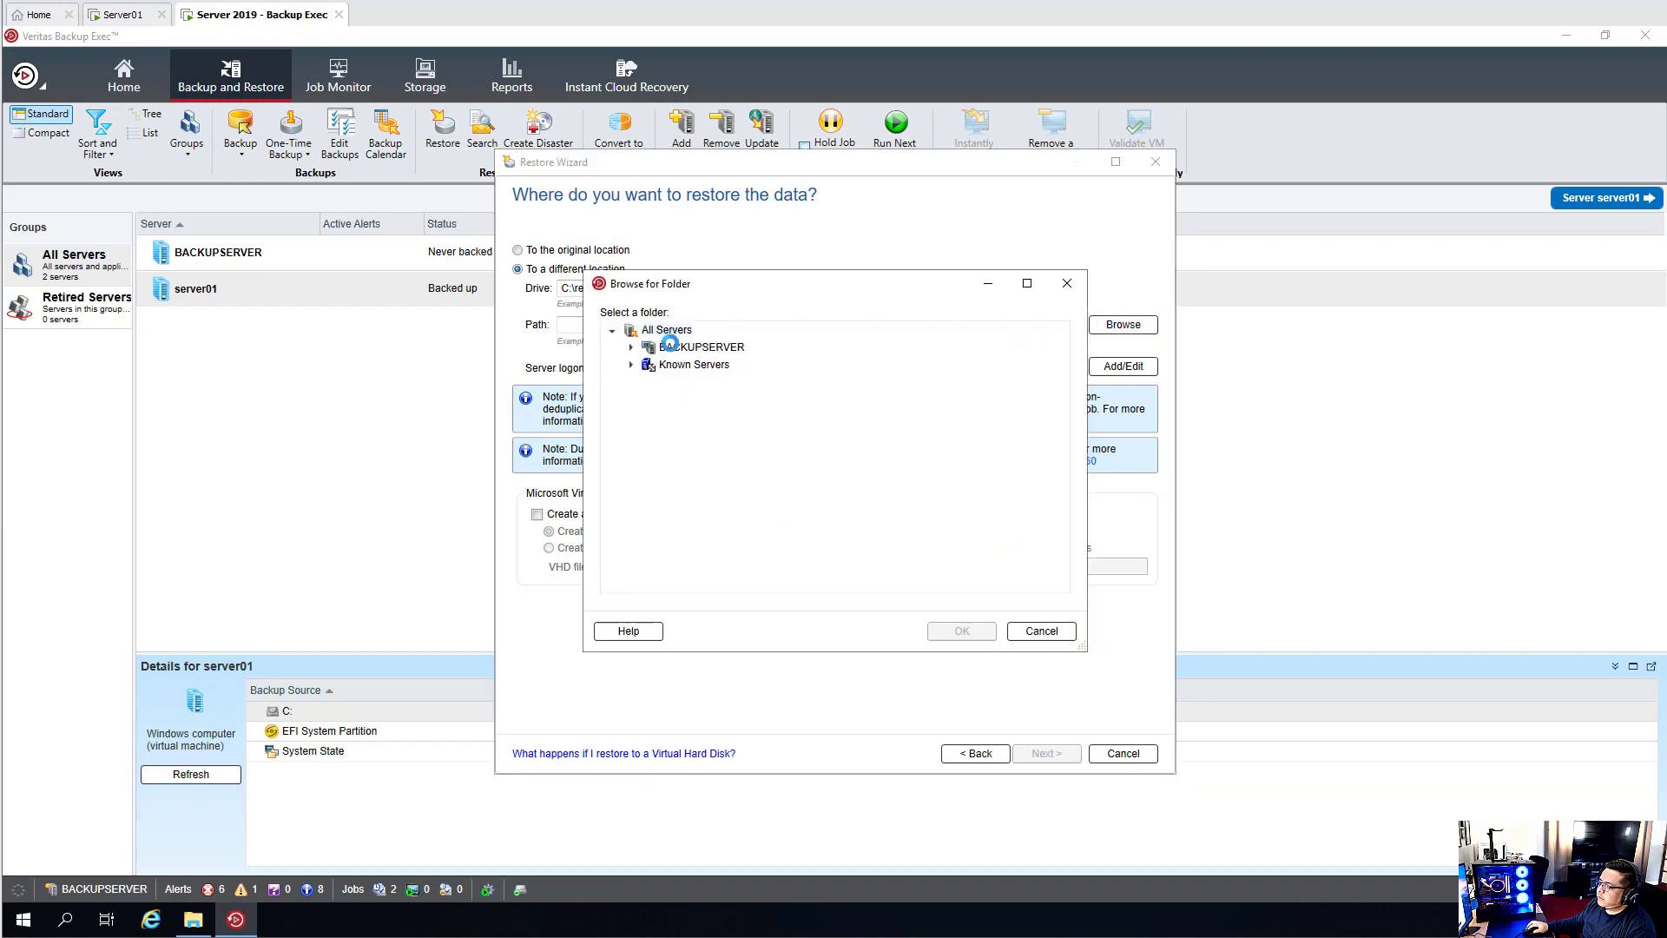
click(634, 347)
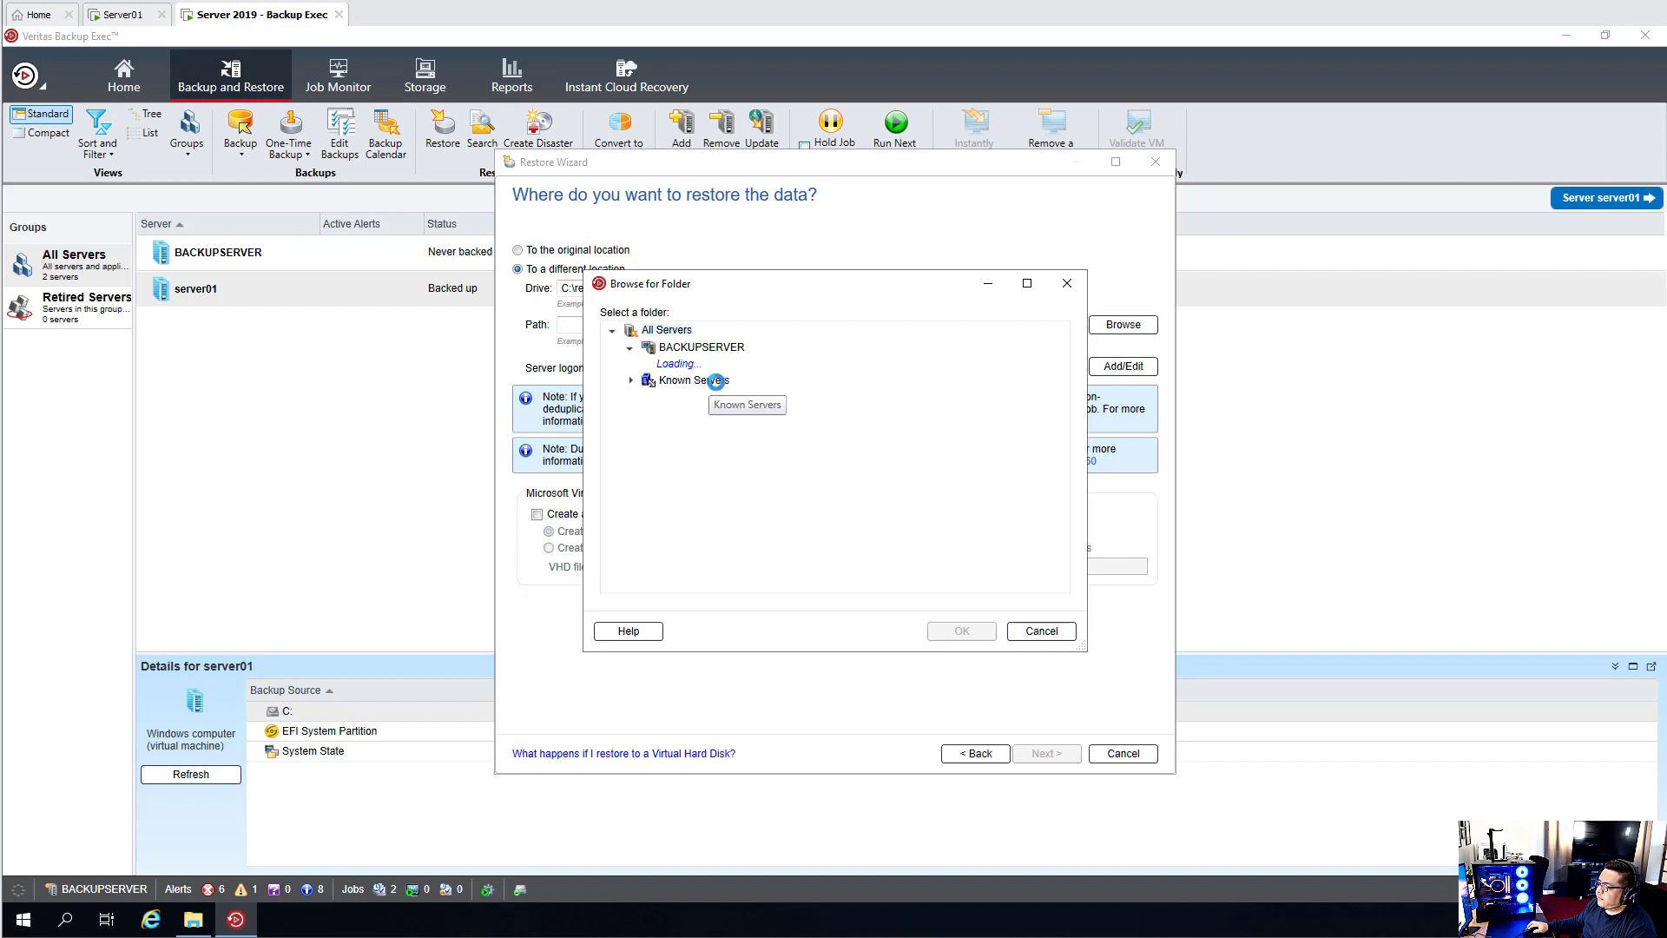
click(650, 364)
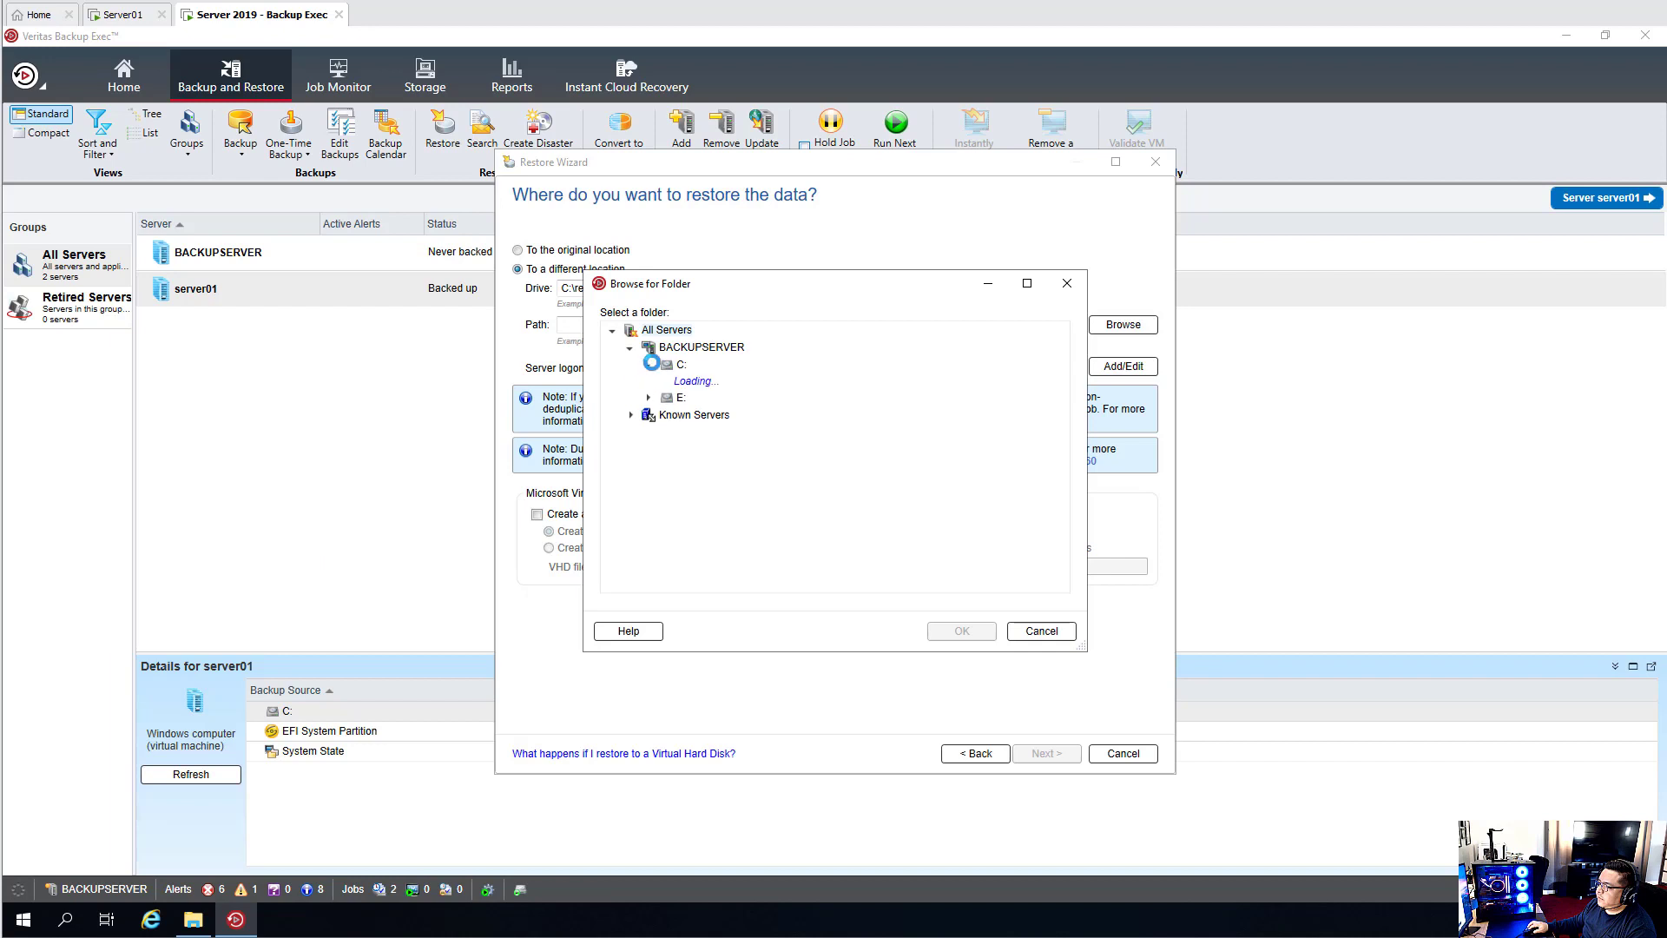
scroll(721, 521, down, 1)
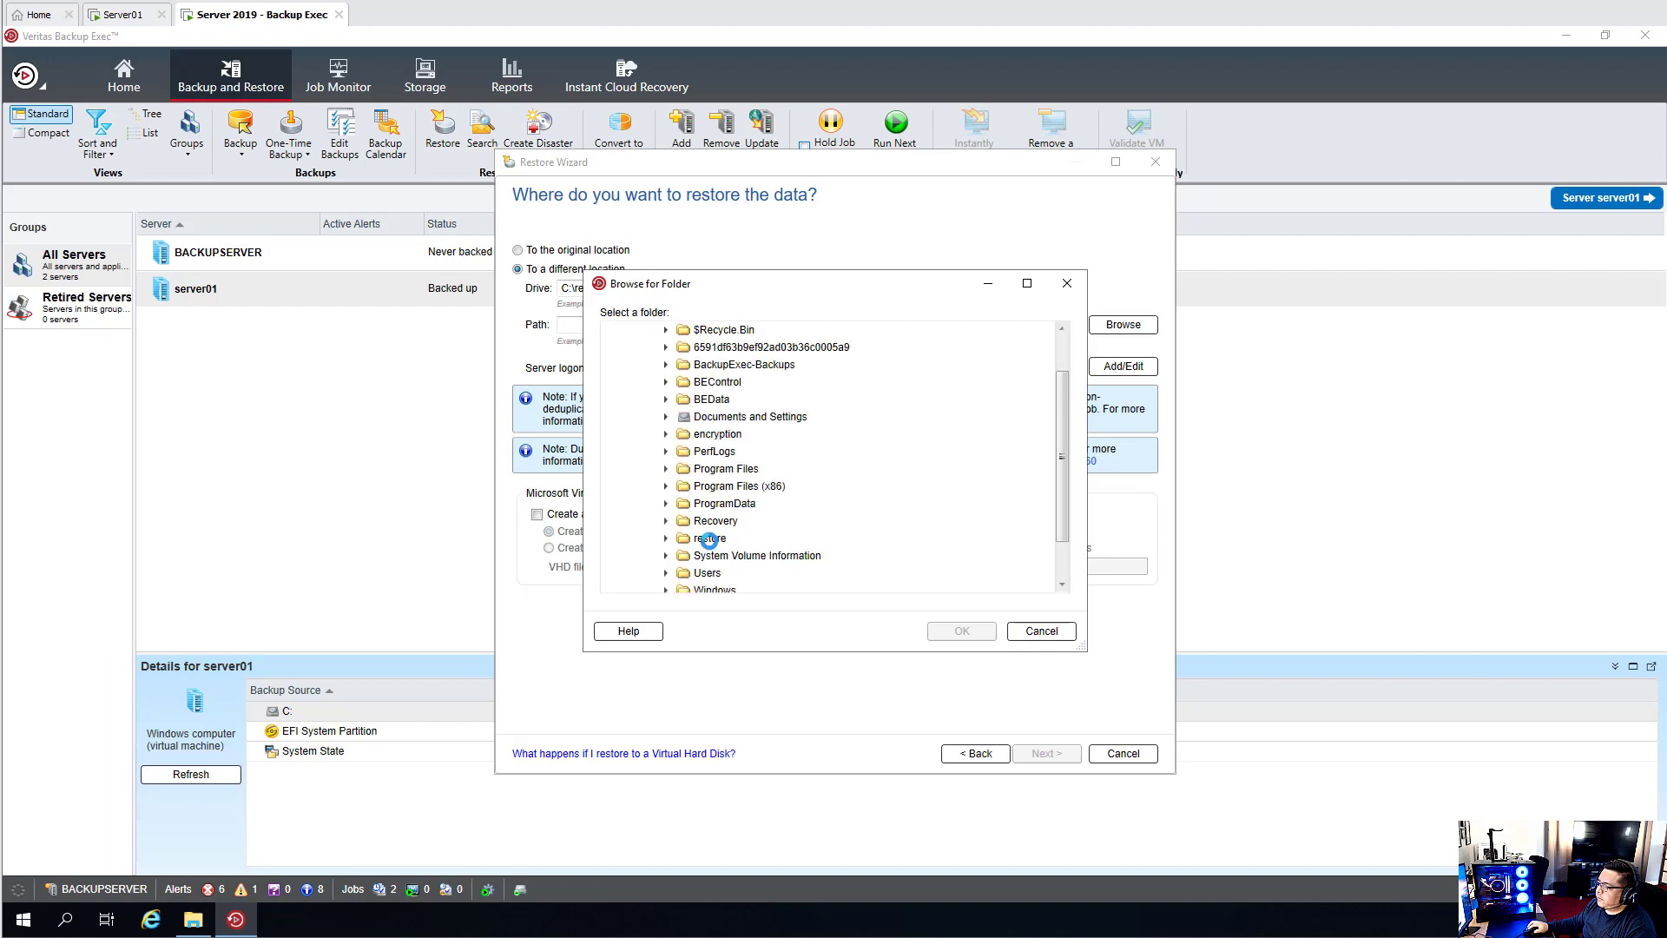
click(710, 540)
click(955, 630)
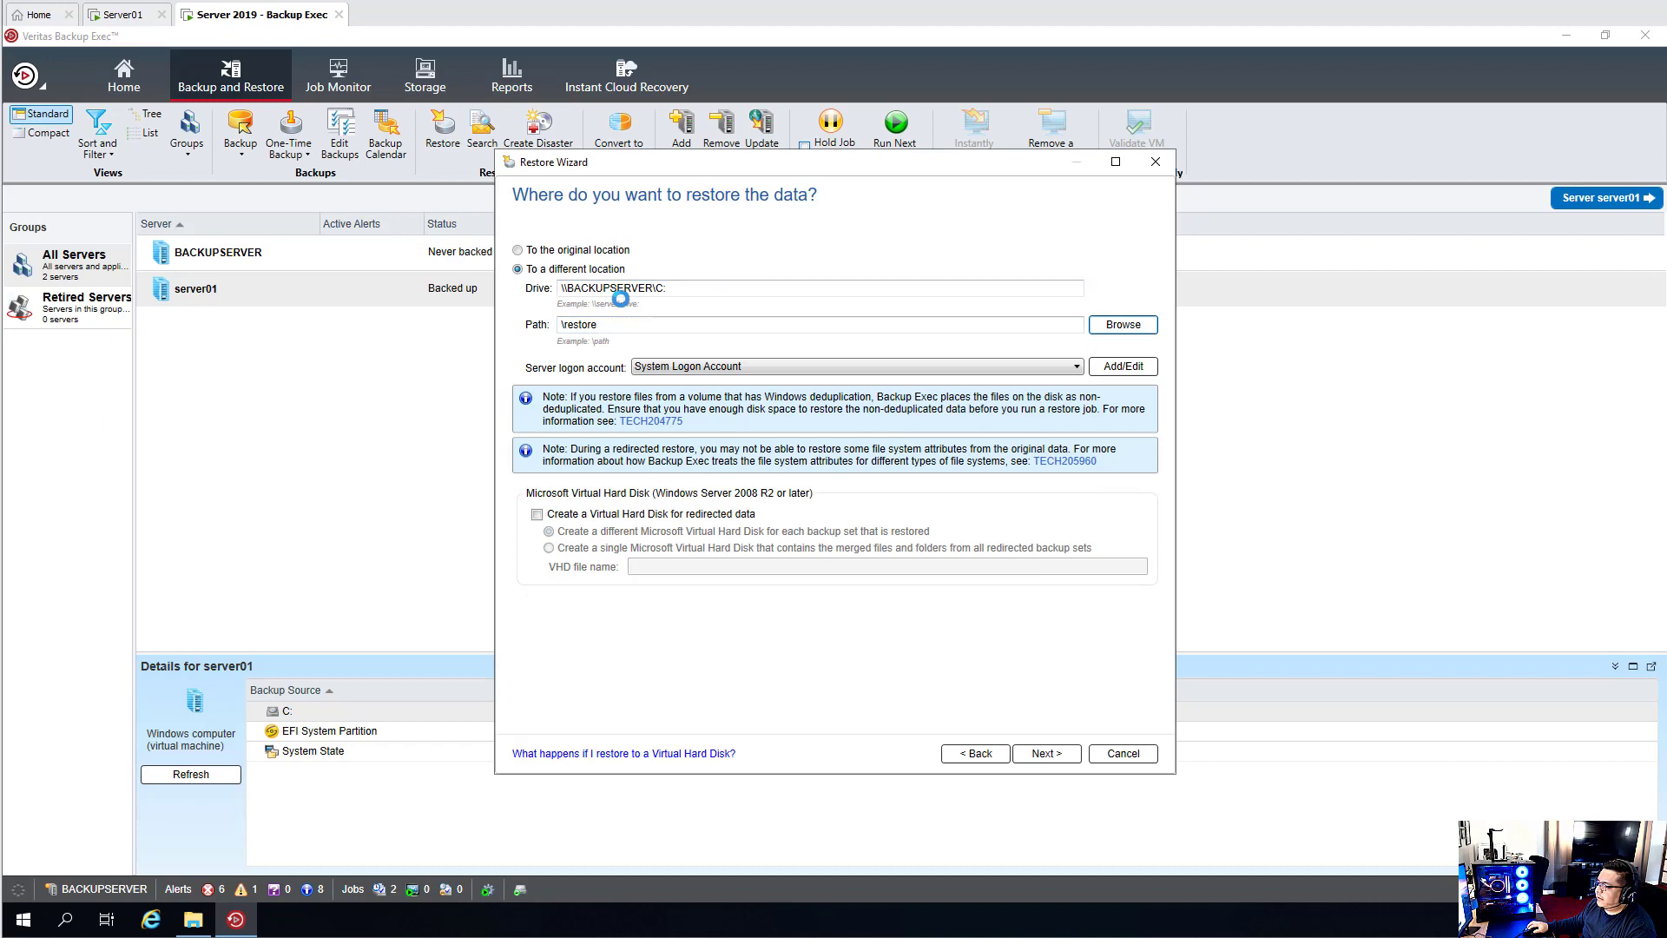
drag(707, 288, 482, 289)
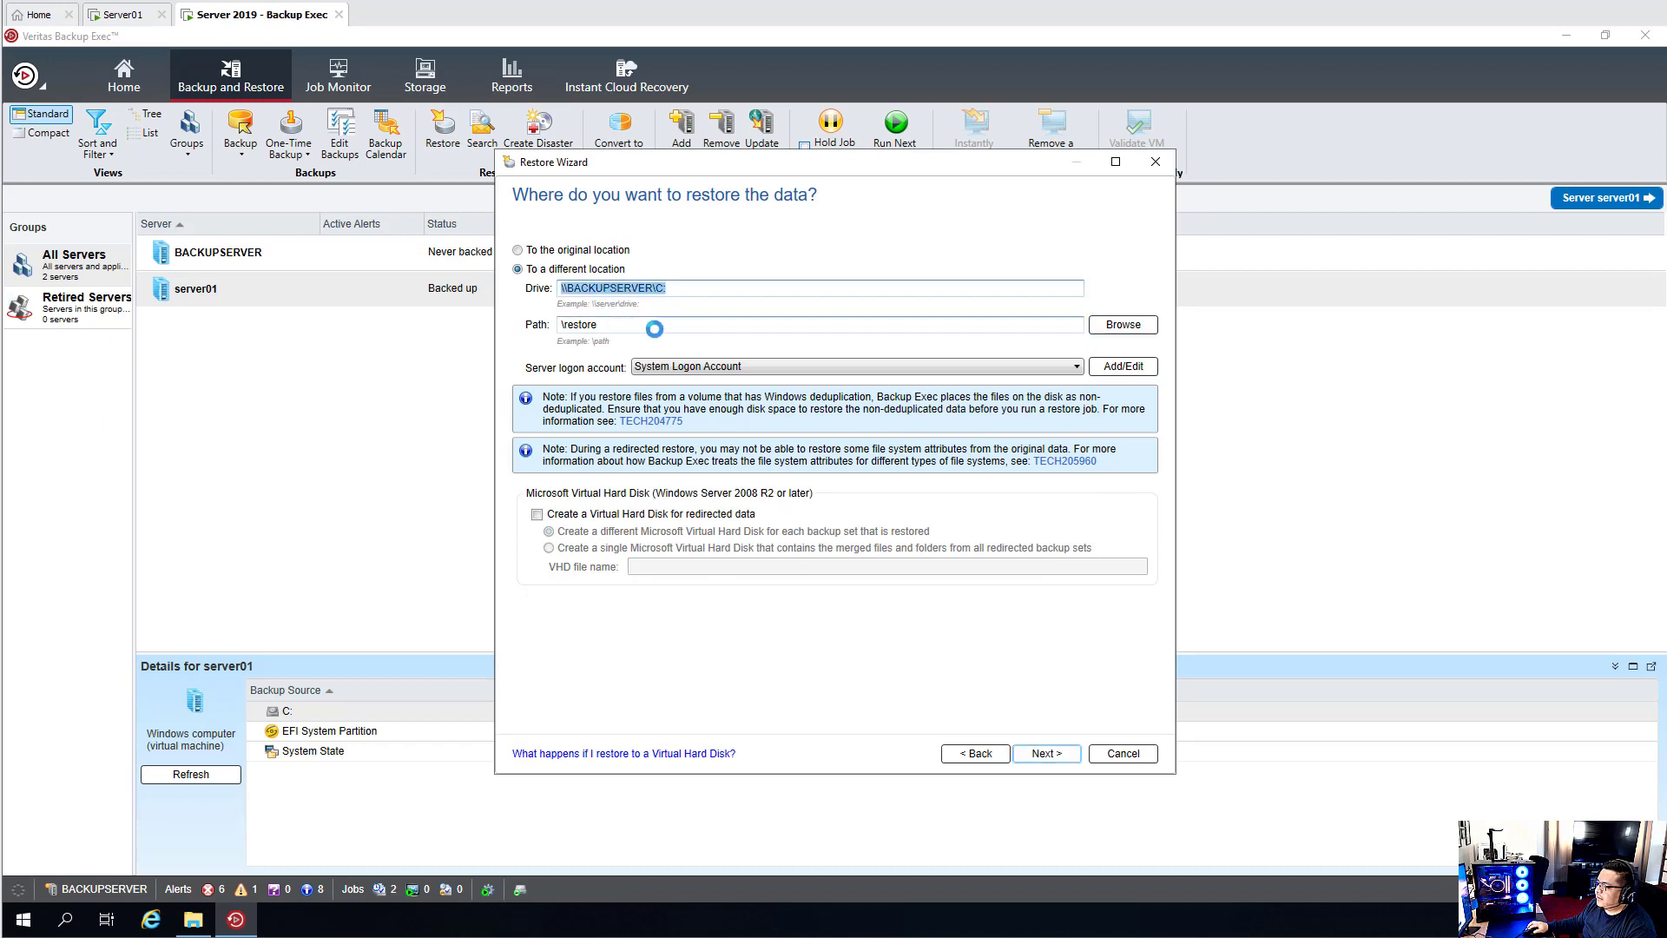
drag(655, 326, 412, 329)
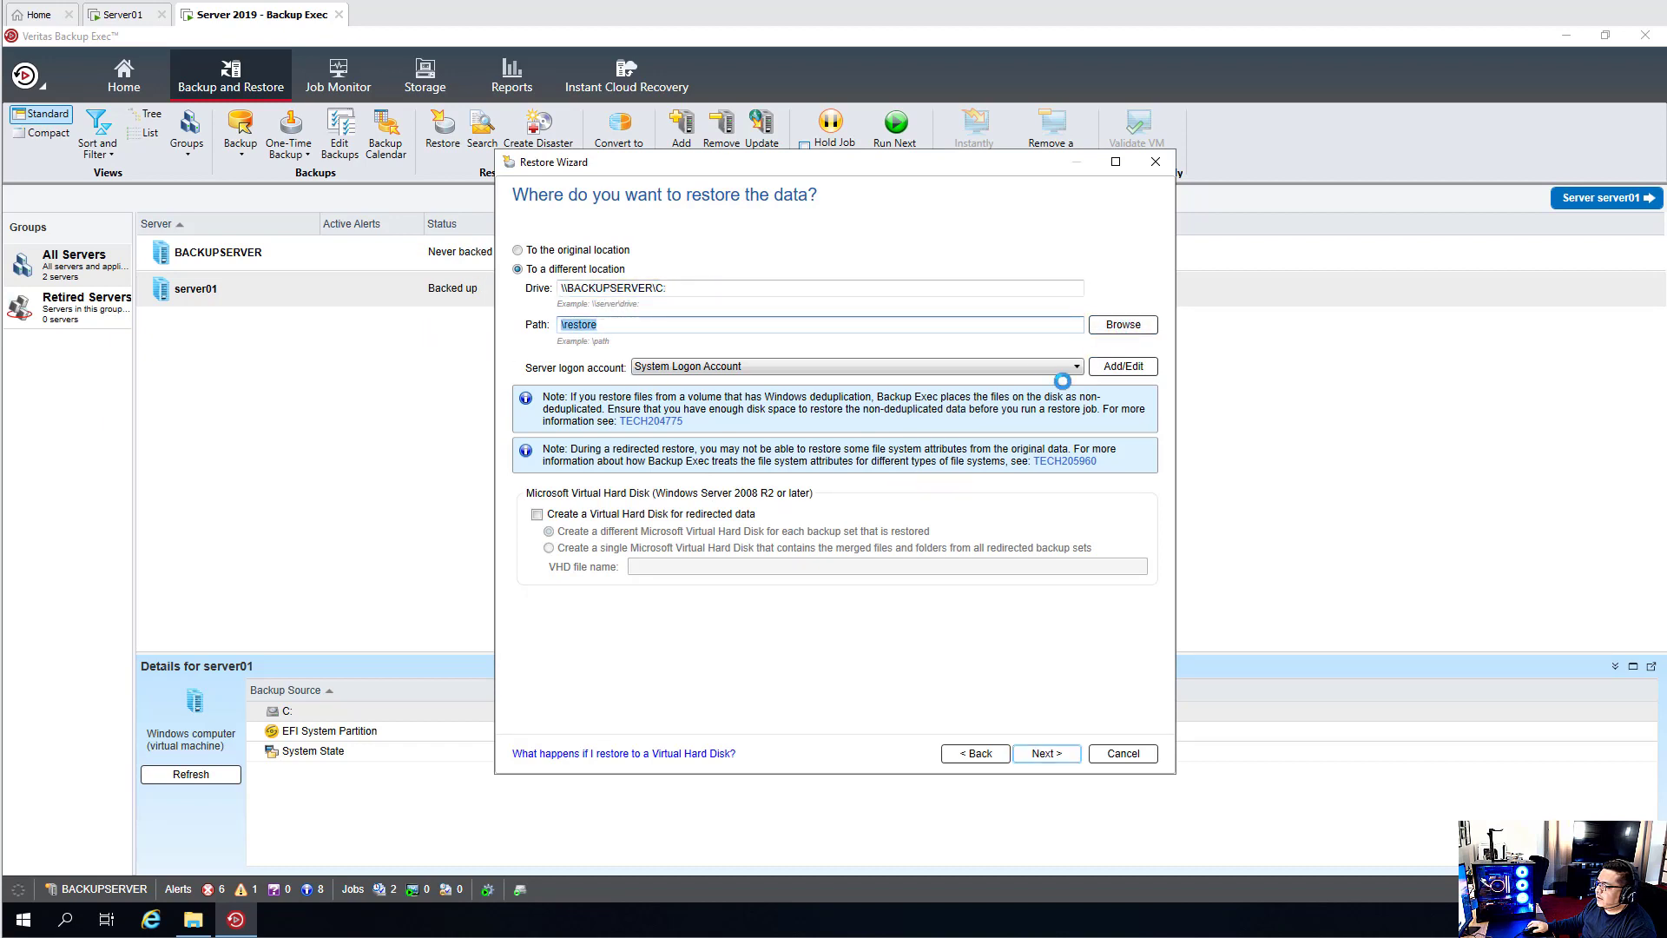
click(1034, 756)
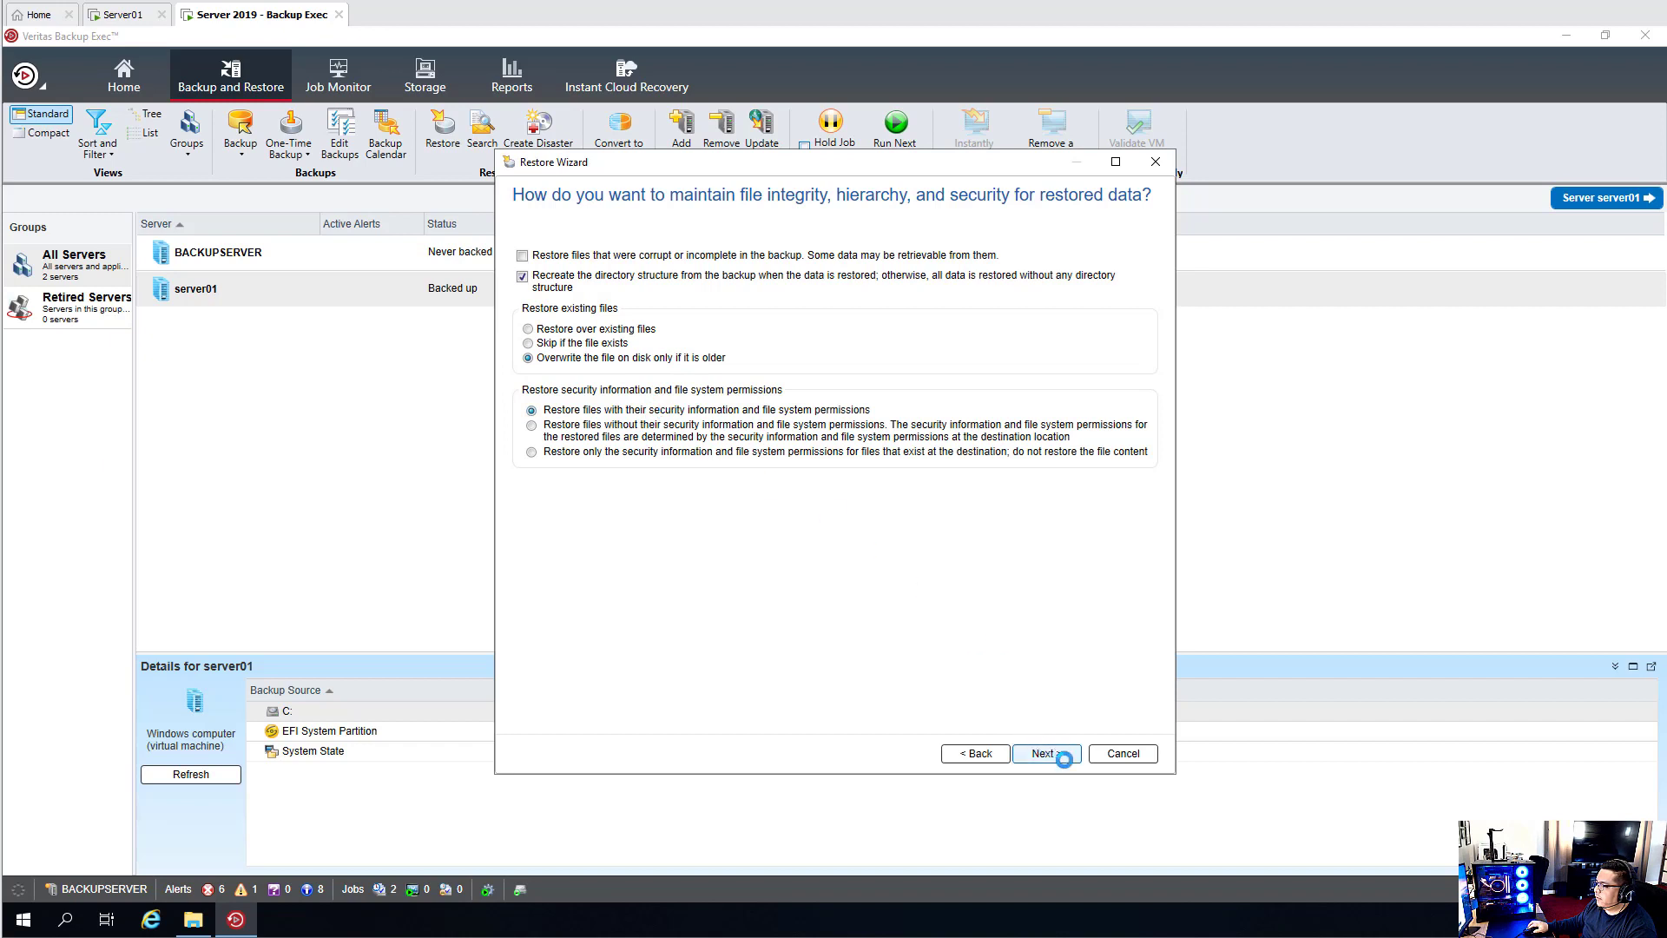
Step: Accept the default file integrity and security, operating system feature, and additional task options for the restore
click(1046, 753)
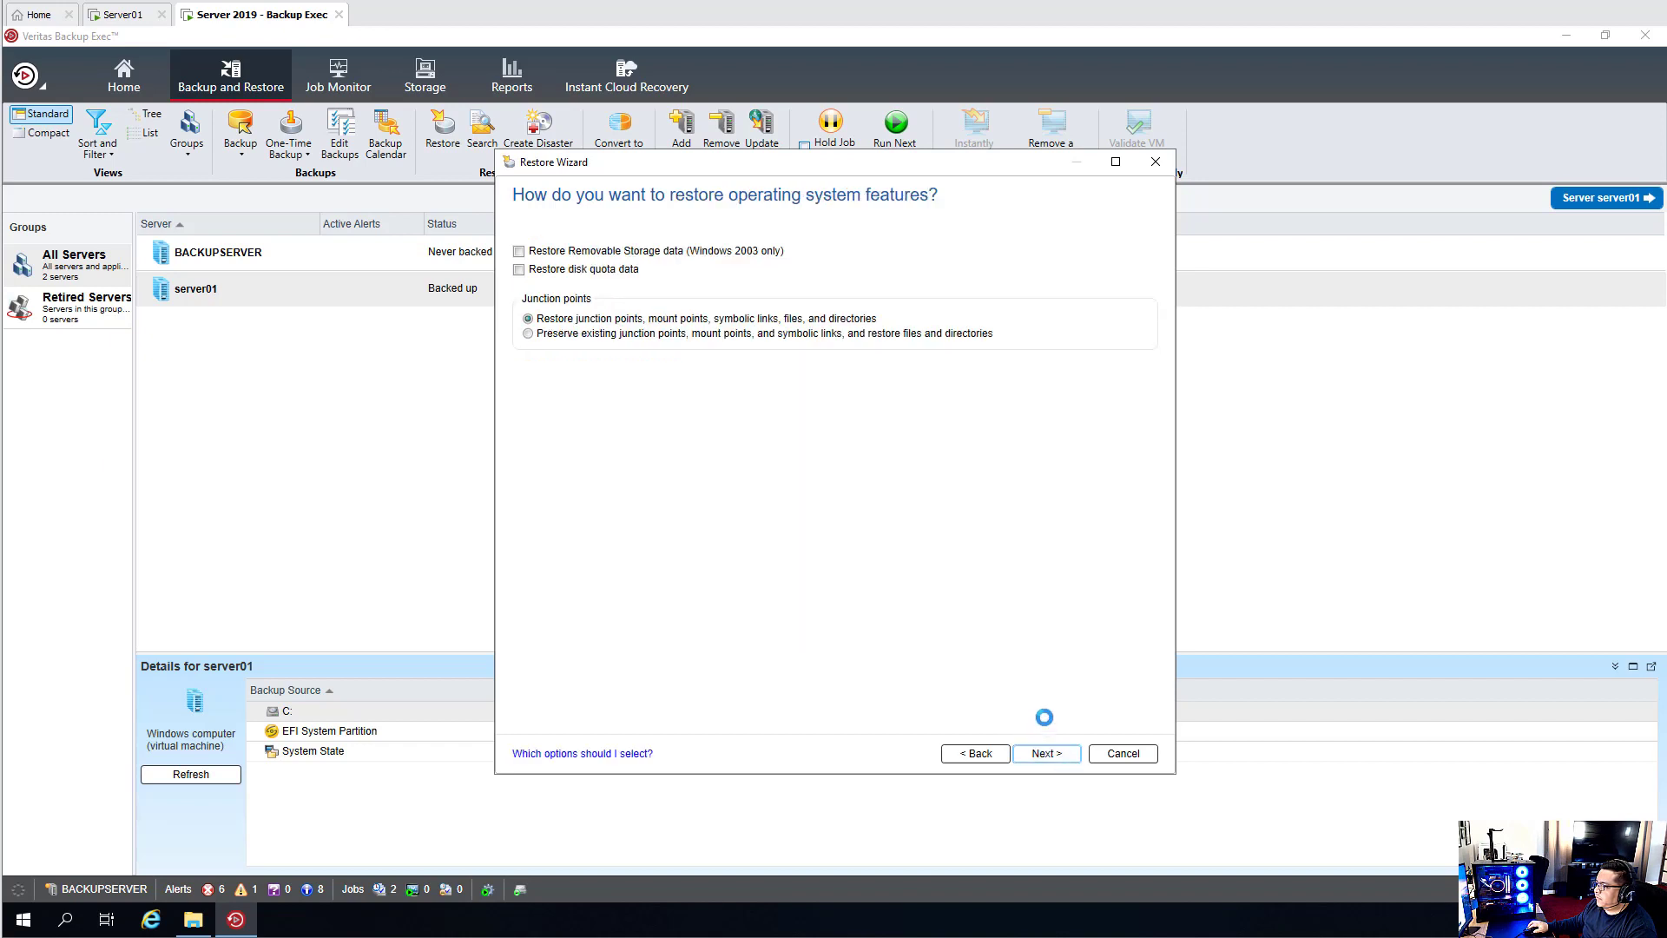
click(1046, 750)
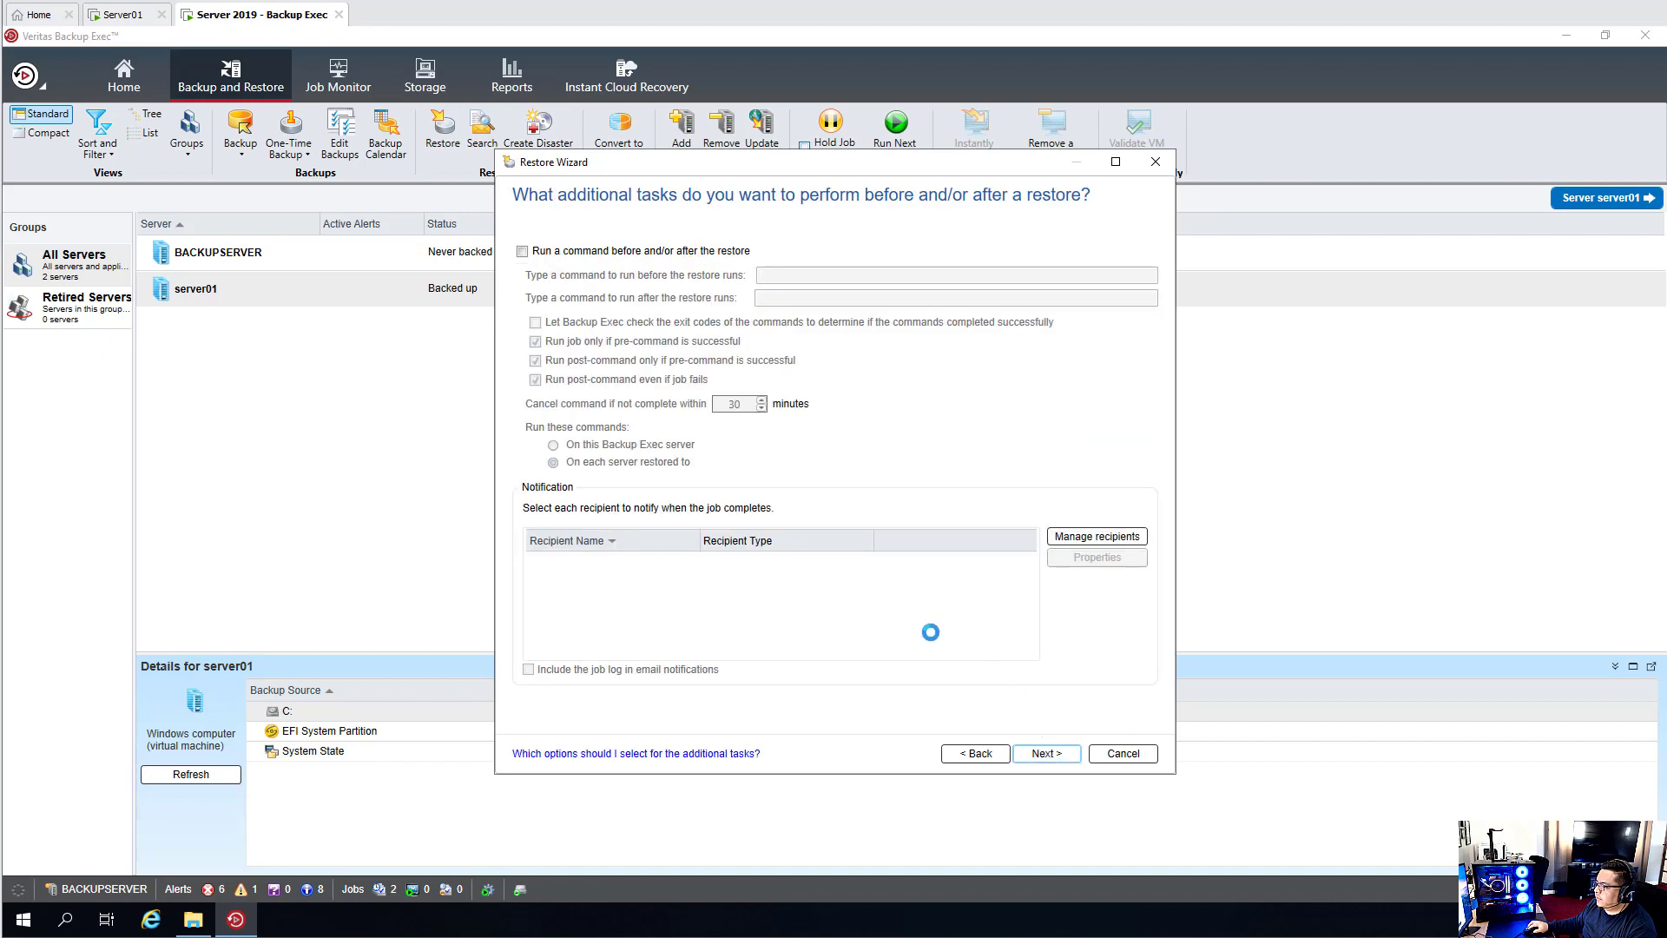
click(1052, 755)
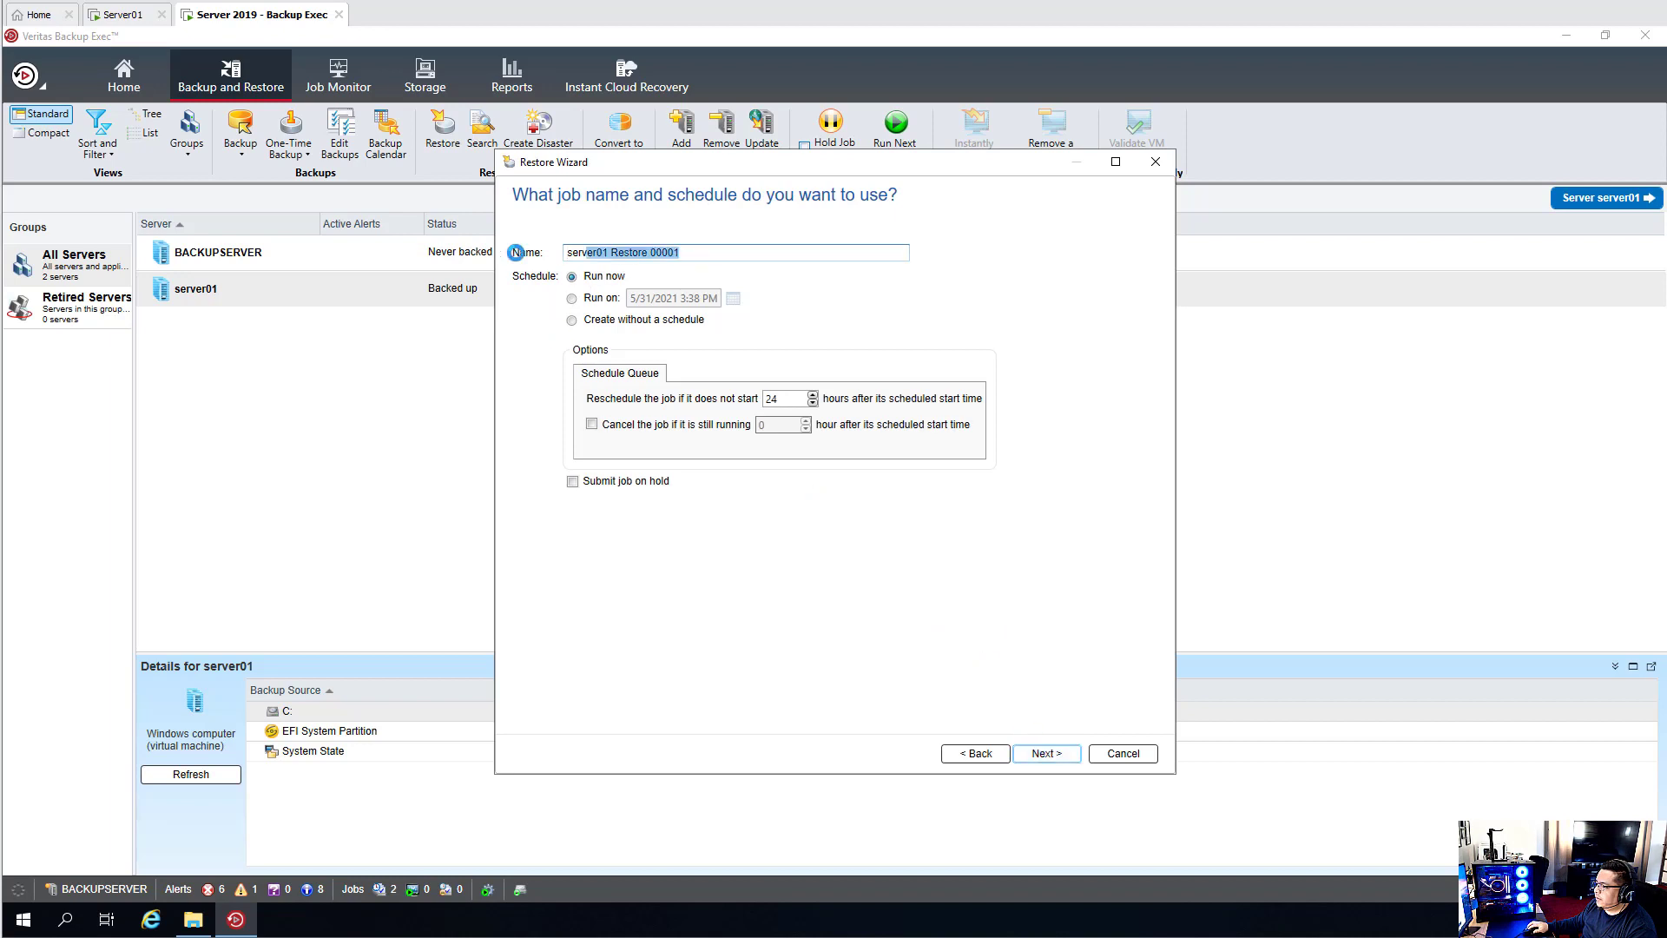
Step: Keep the job name server01 Restore 00001, schedule the restore to run now, and proceed to the summary
drag(696, 252, 508, 254)
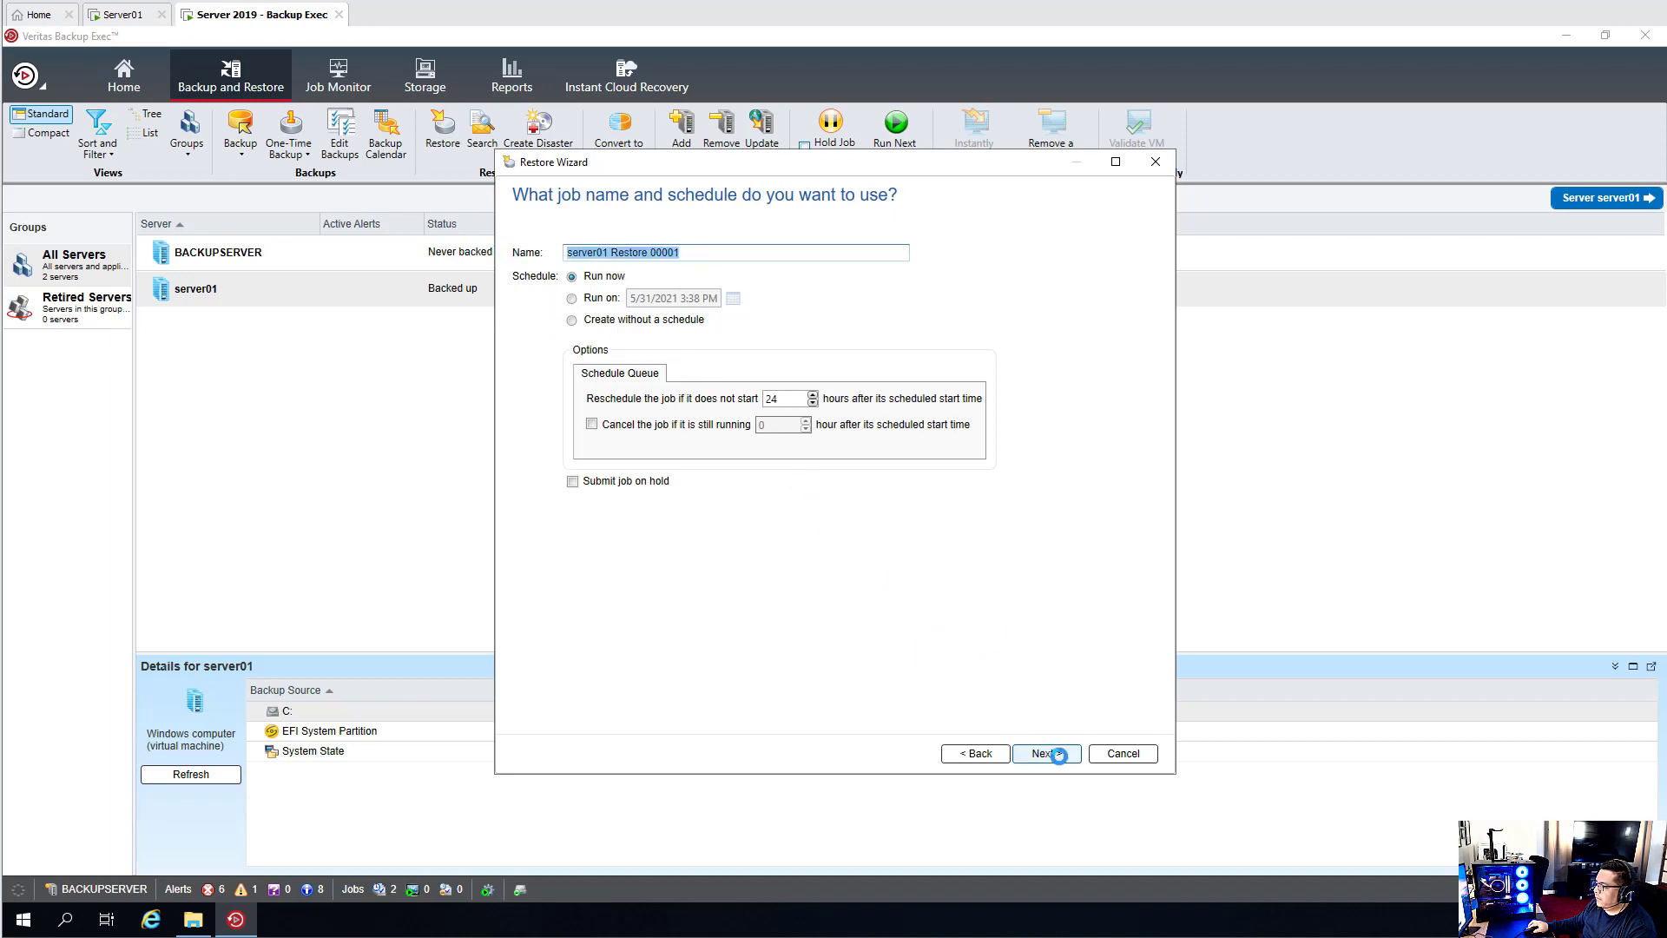
click(599, 300)
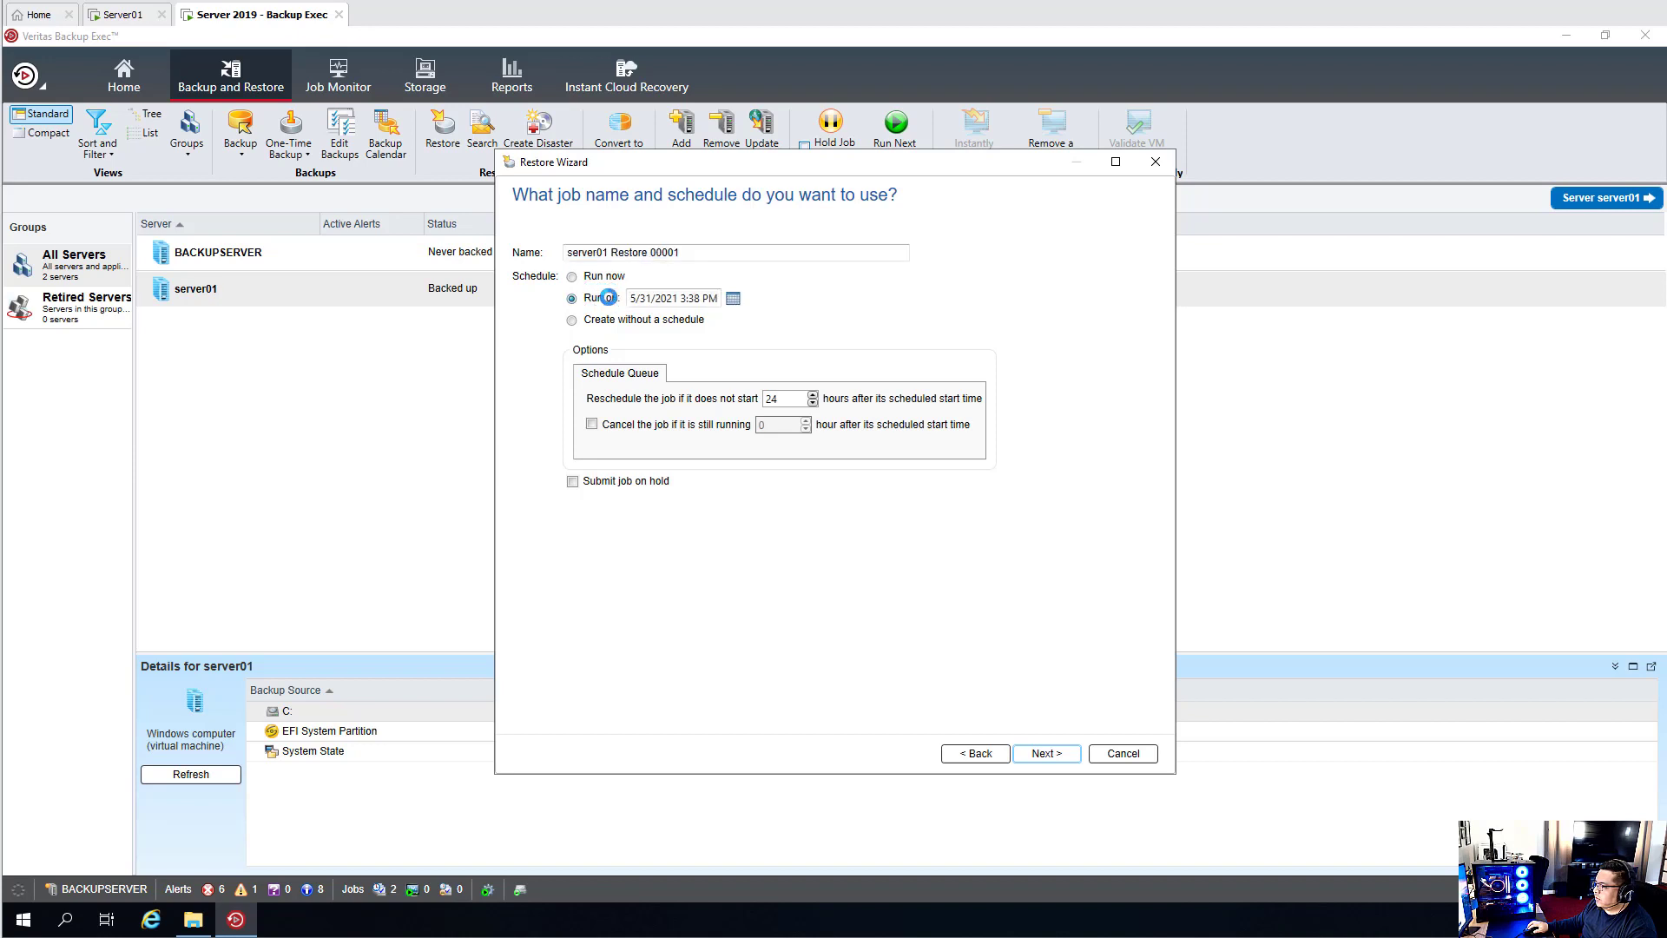
click(599, 276)
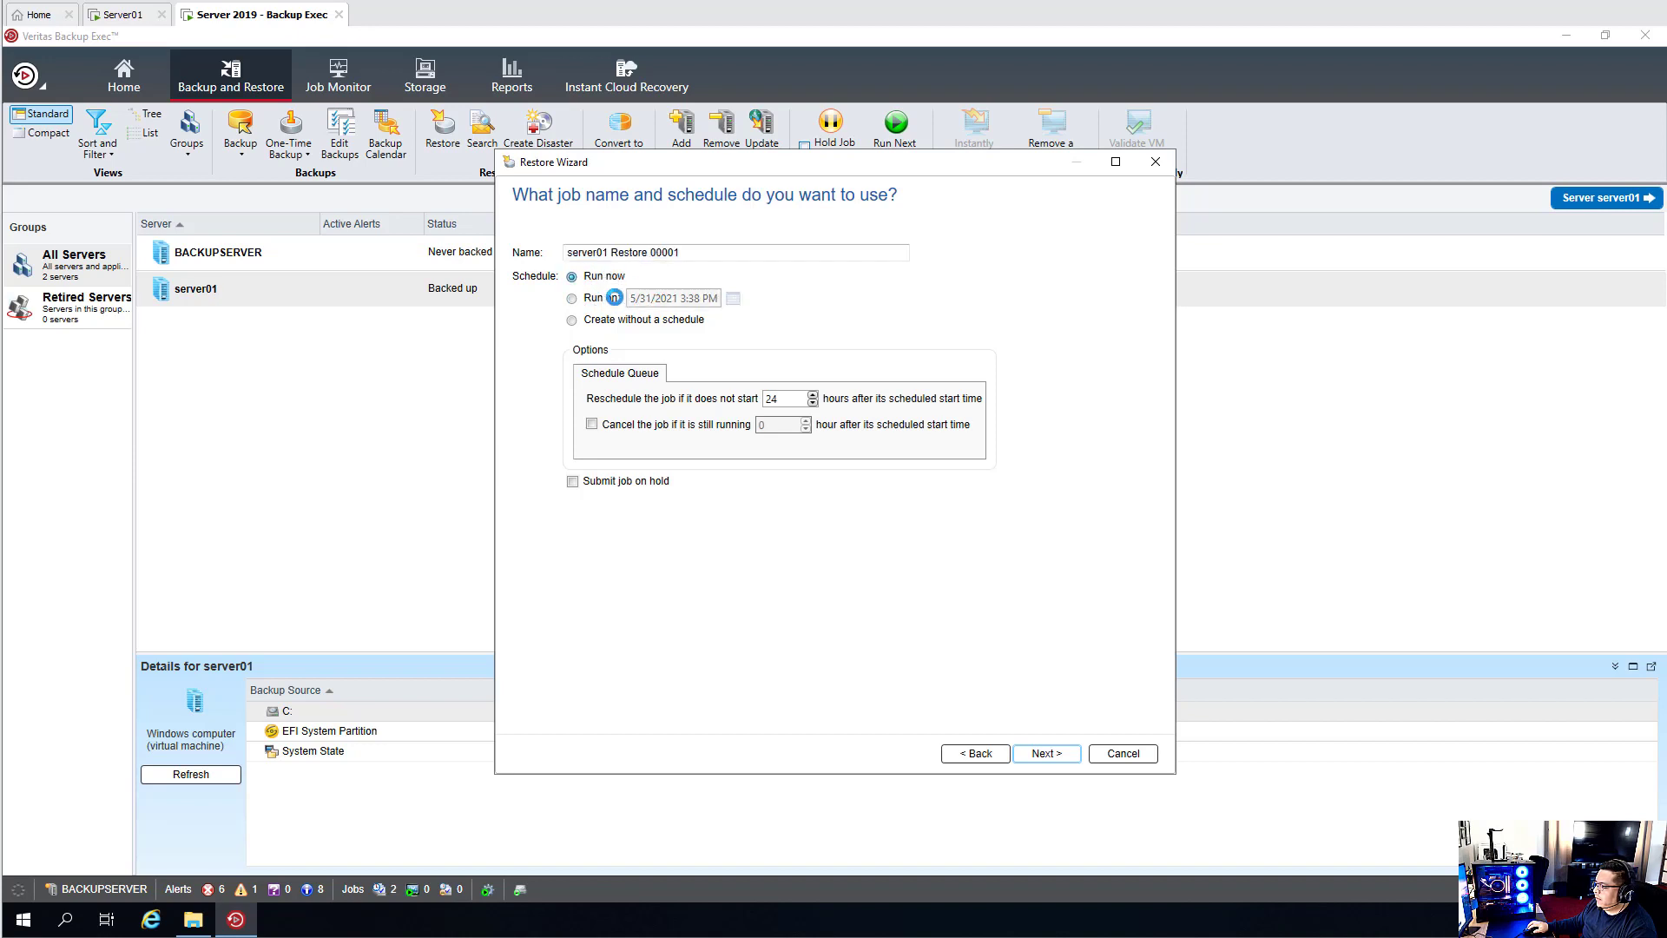
click(1049, 752)
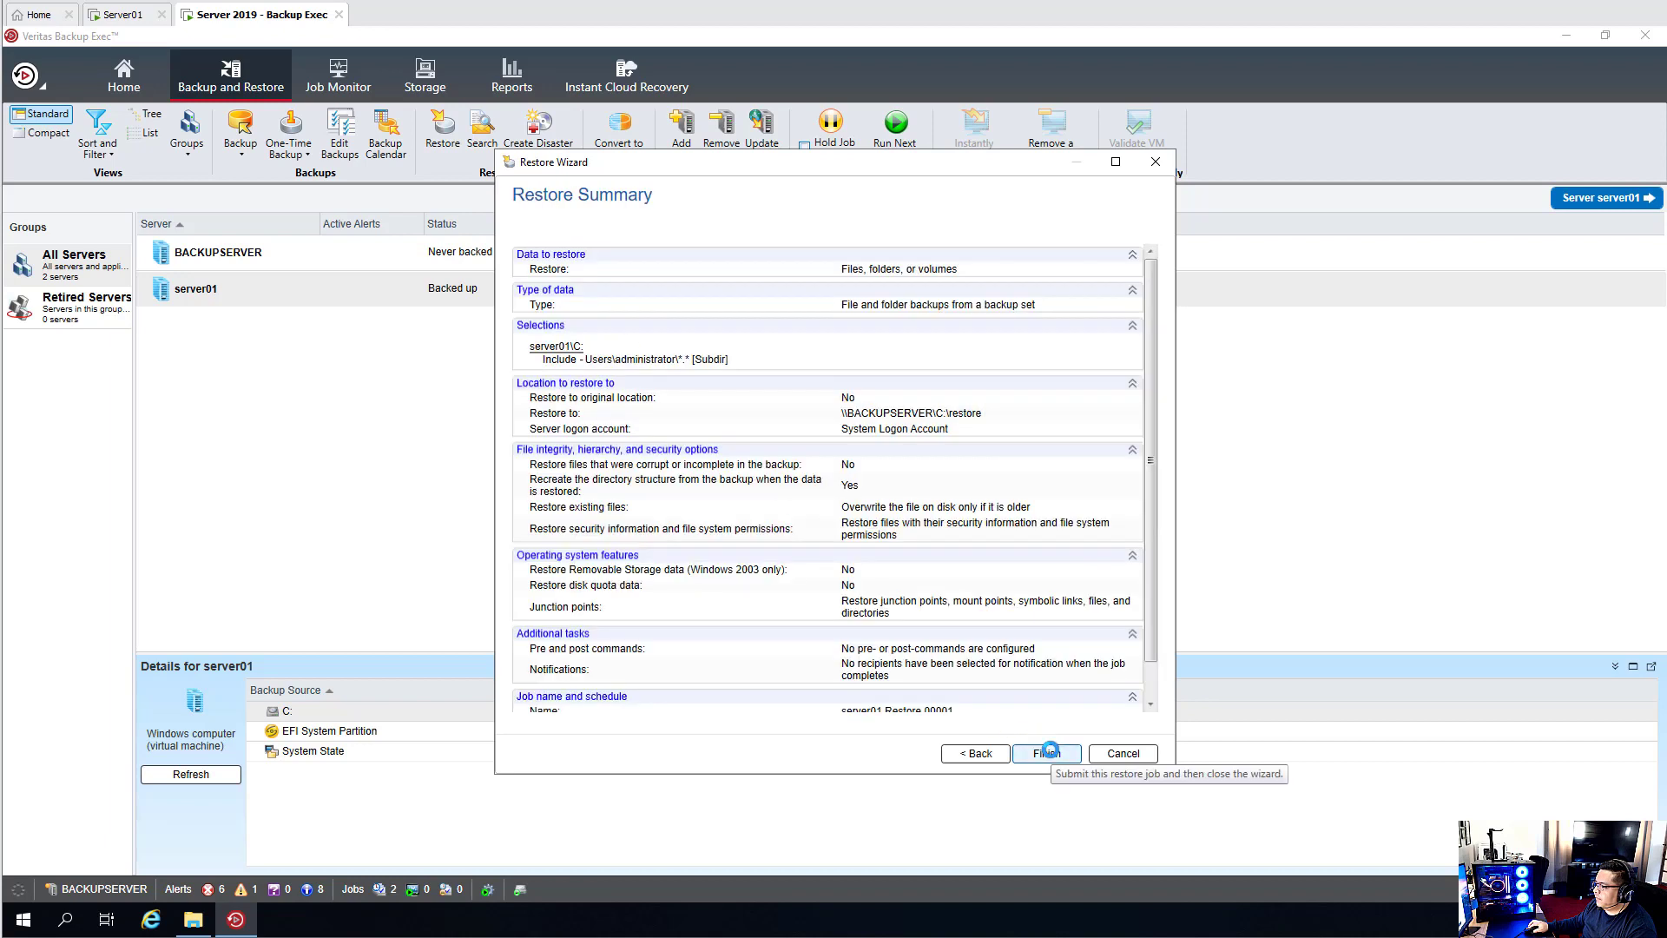
Step: Check the contents of C:\restore in File Explorer, and submit the restore job from the summary
click(190, 918)
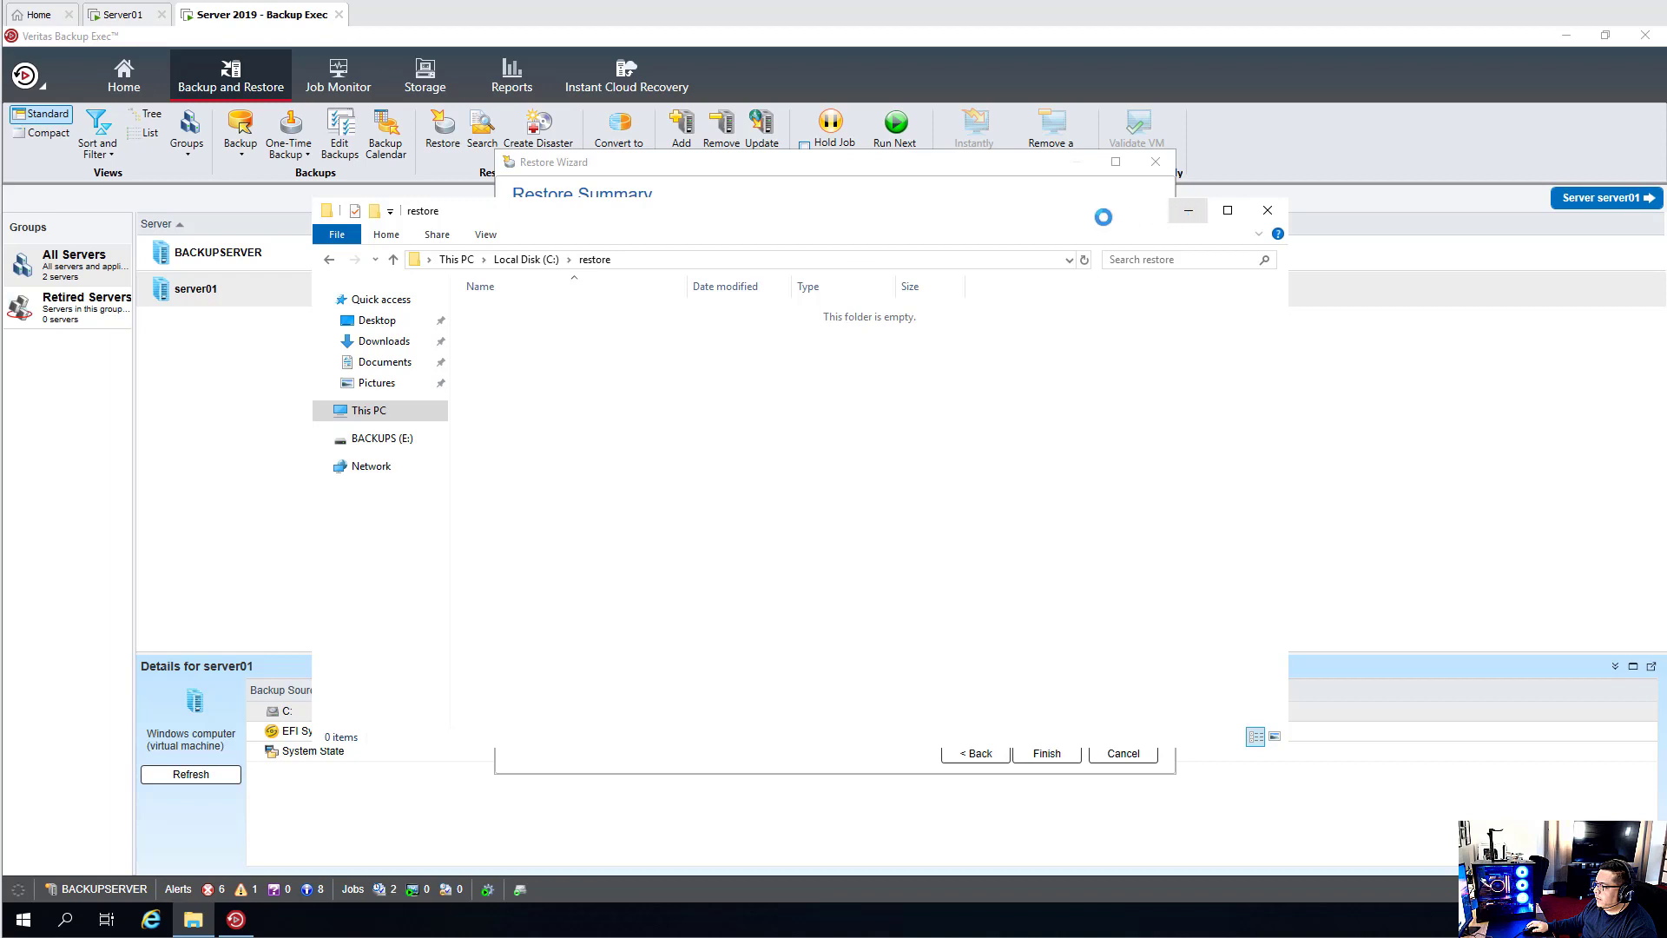
drag(1090, 215, 973, 232)
click(1068, 228)
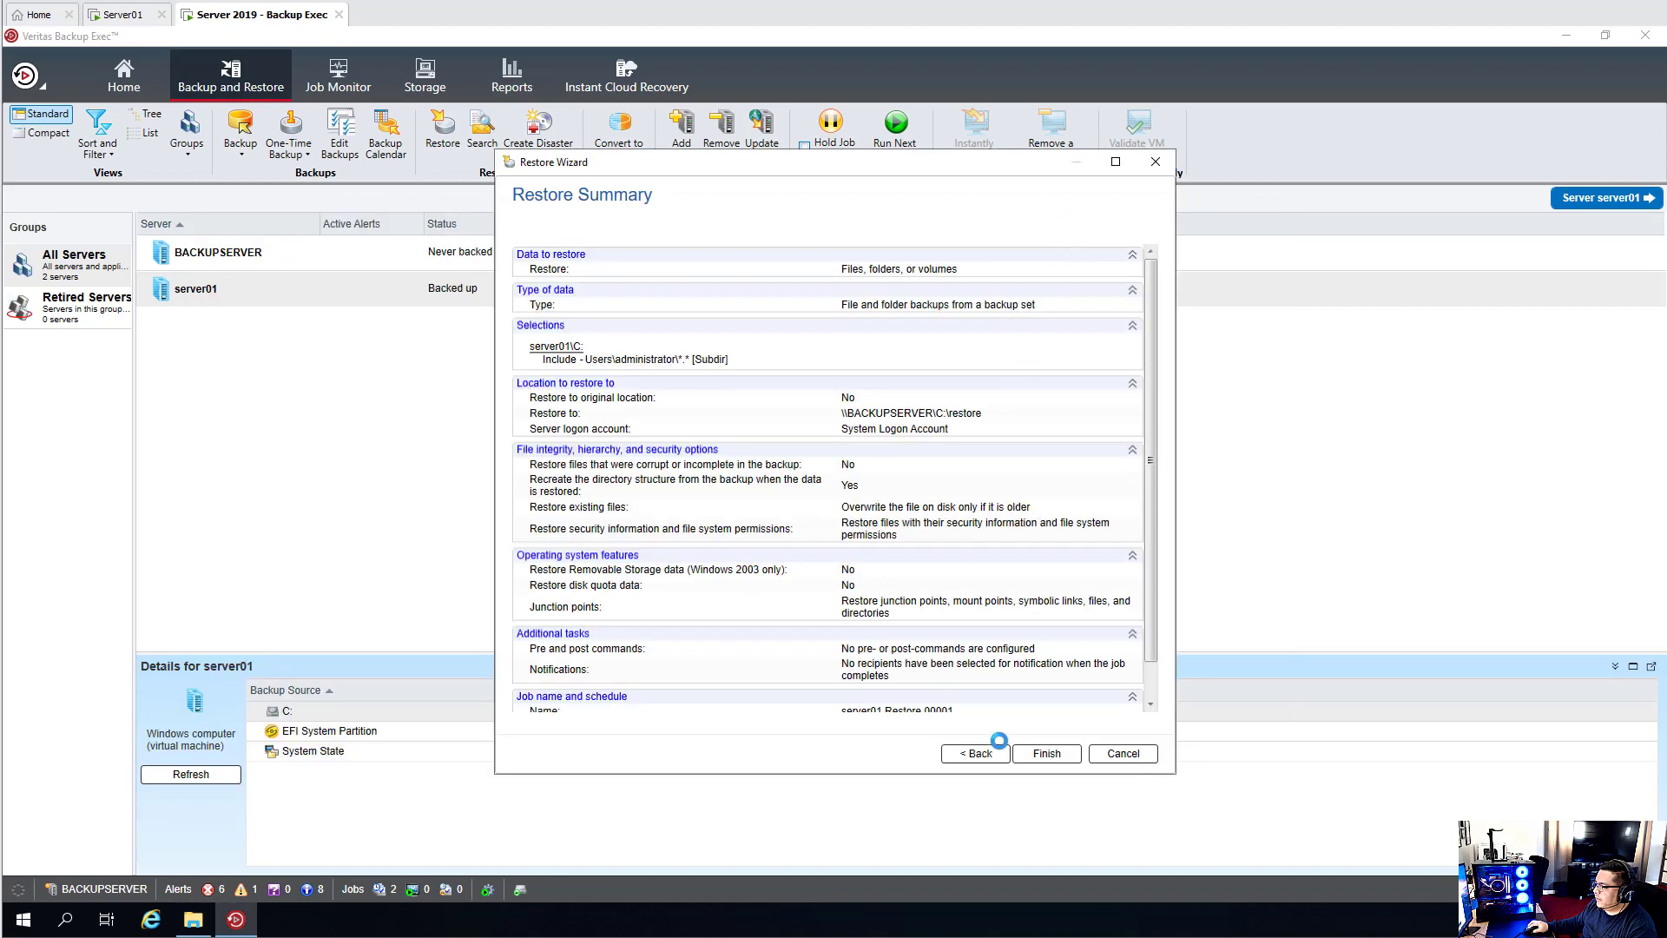
click(1048, 753)
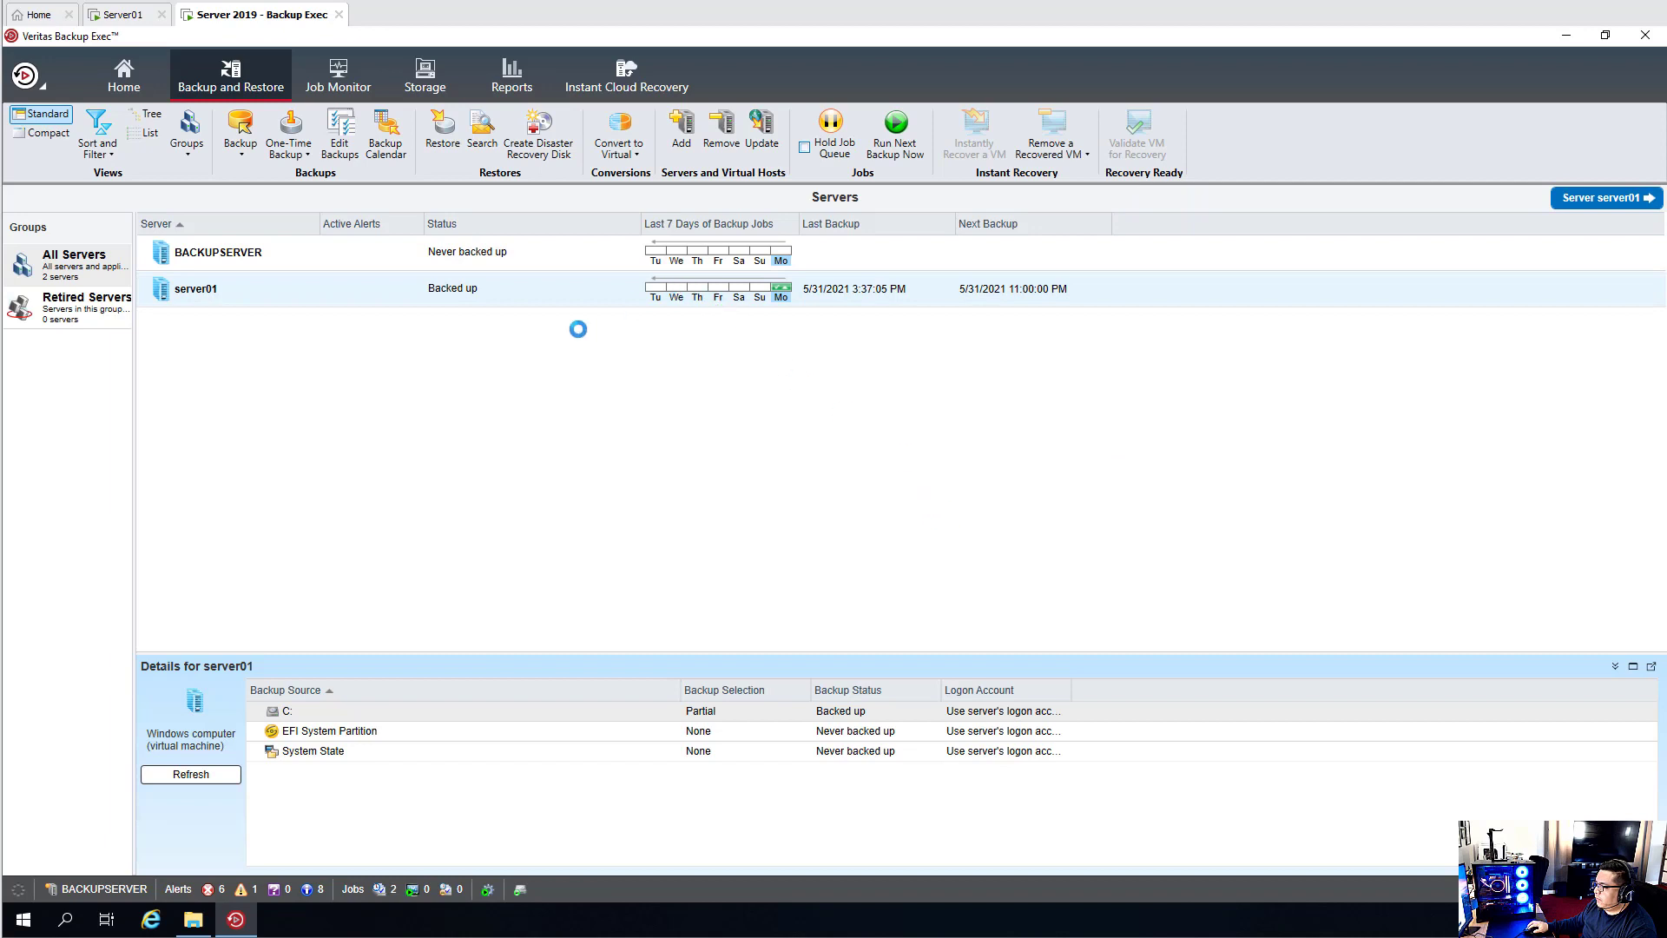
Step: Check the server01 Restore 00001 job in the job histories, examine the restored folders in C:\restore\Users\administrator, and close File Explorer
click(340, 74)
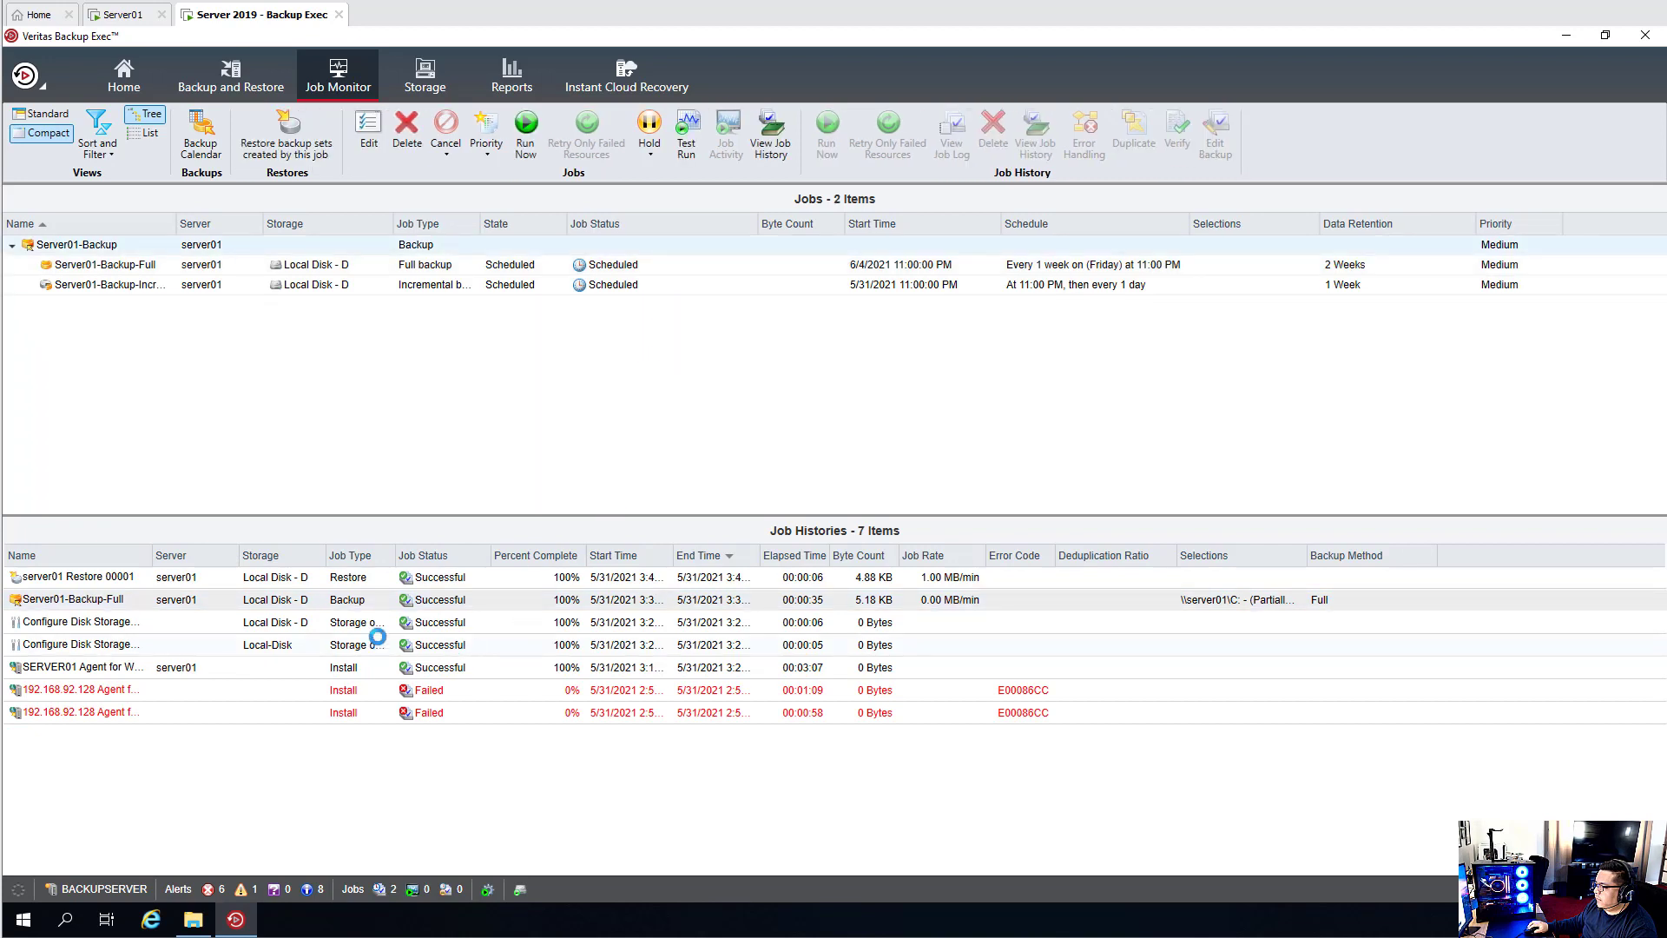
click(462, 580)
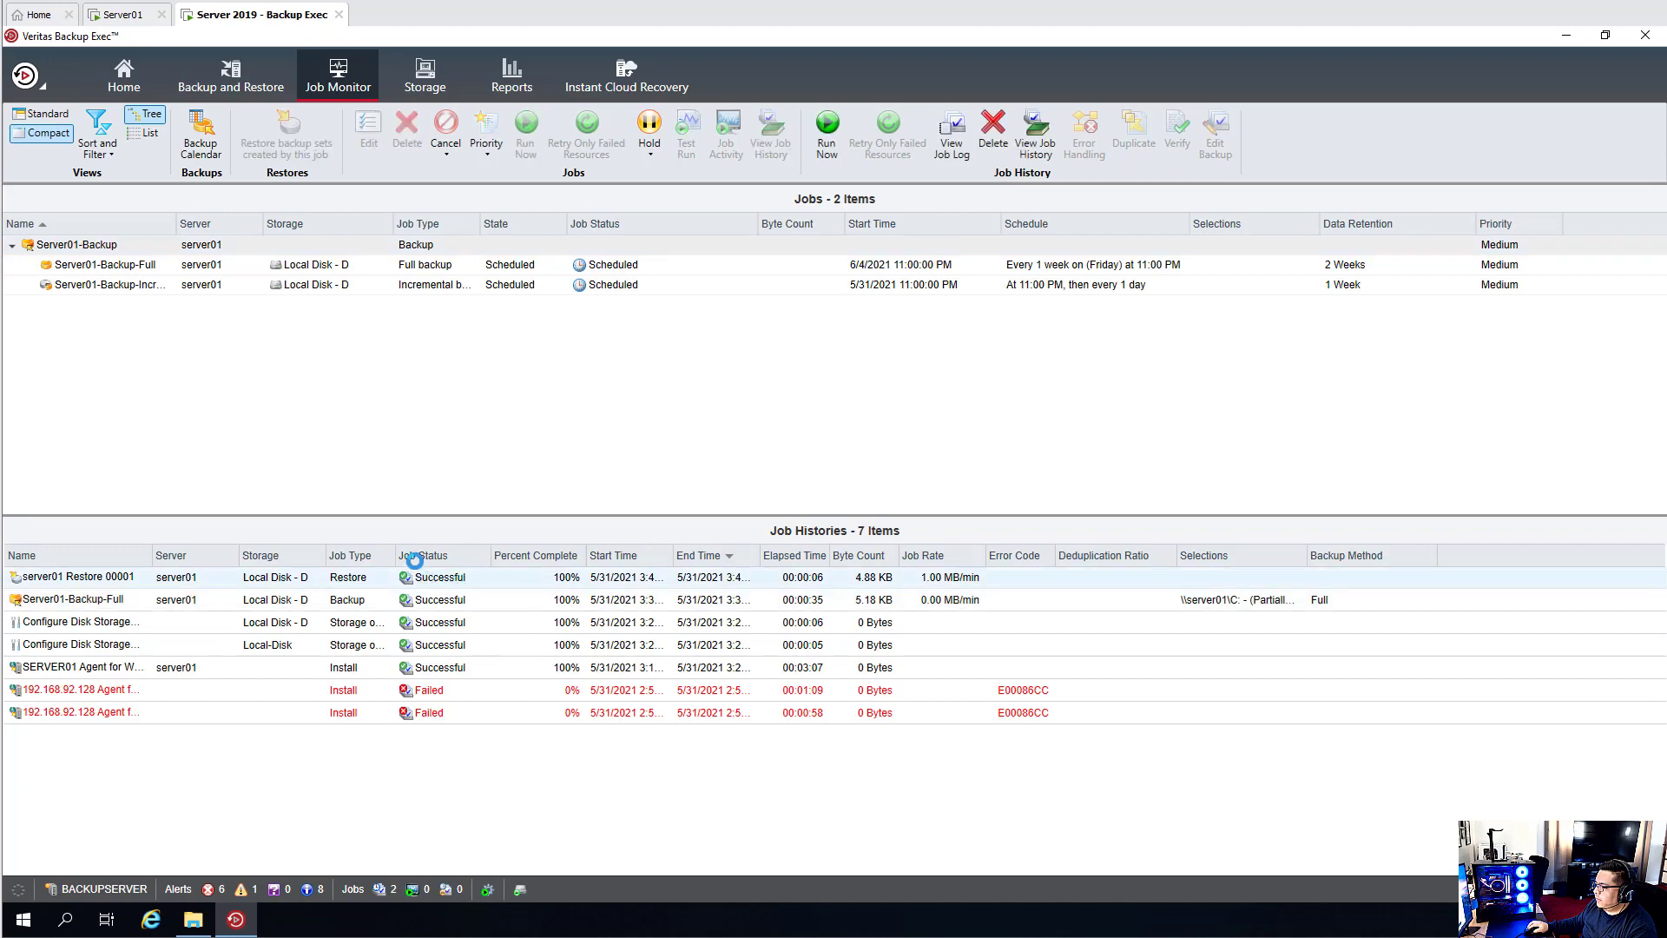
click(193, 920)
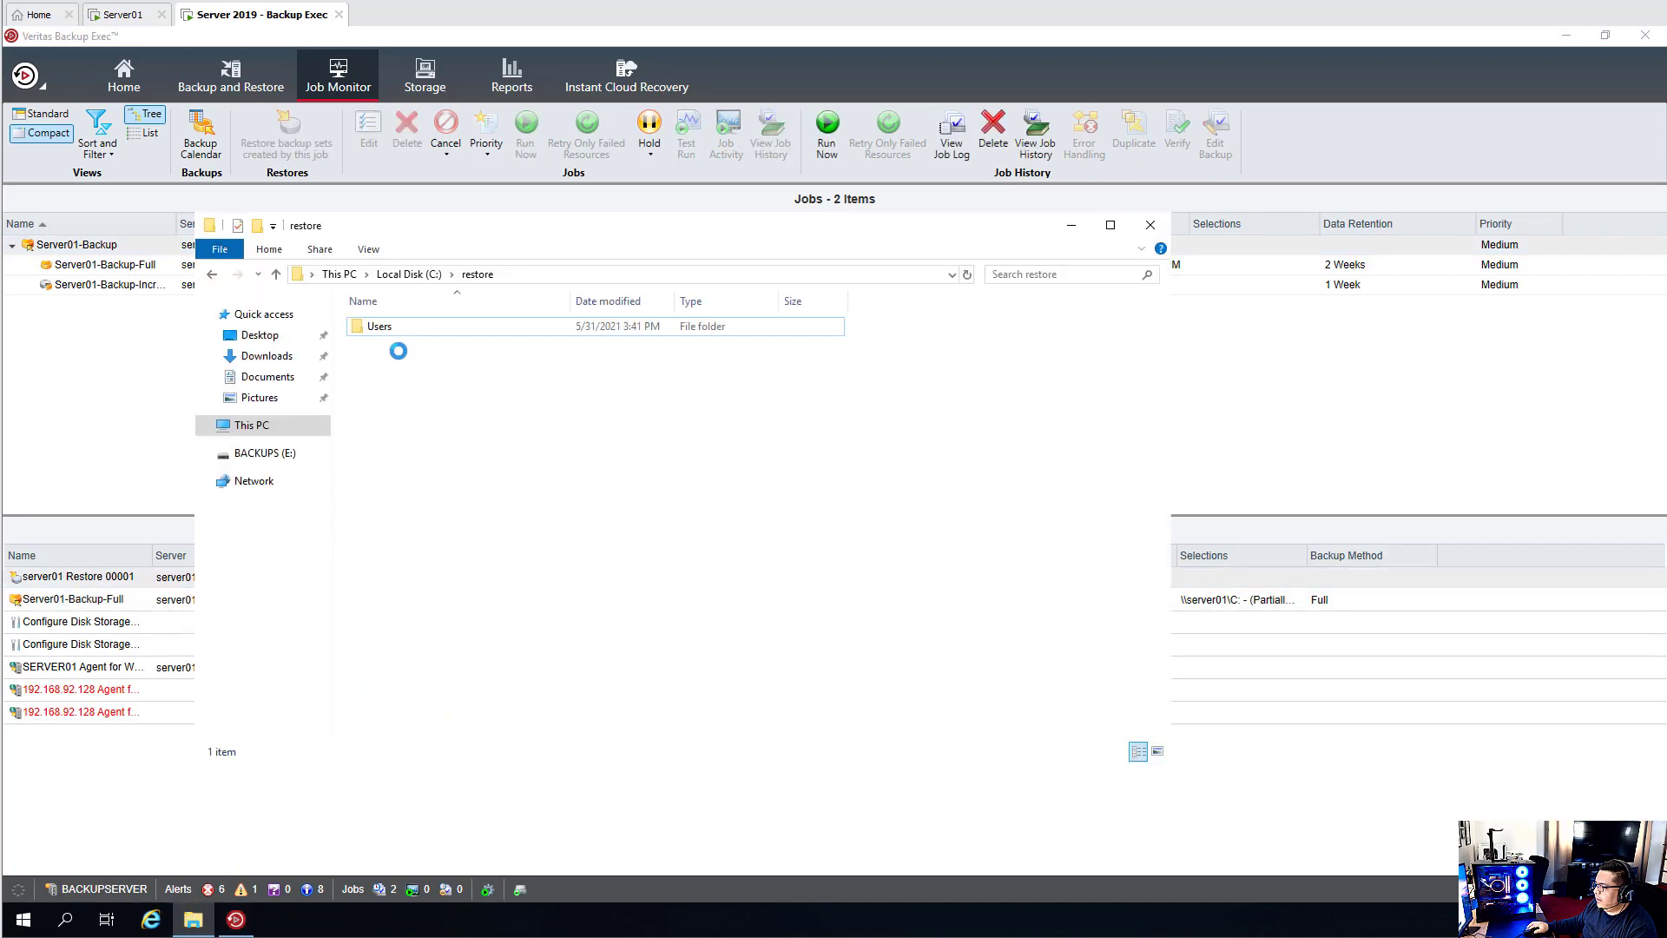
click(391, 331)
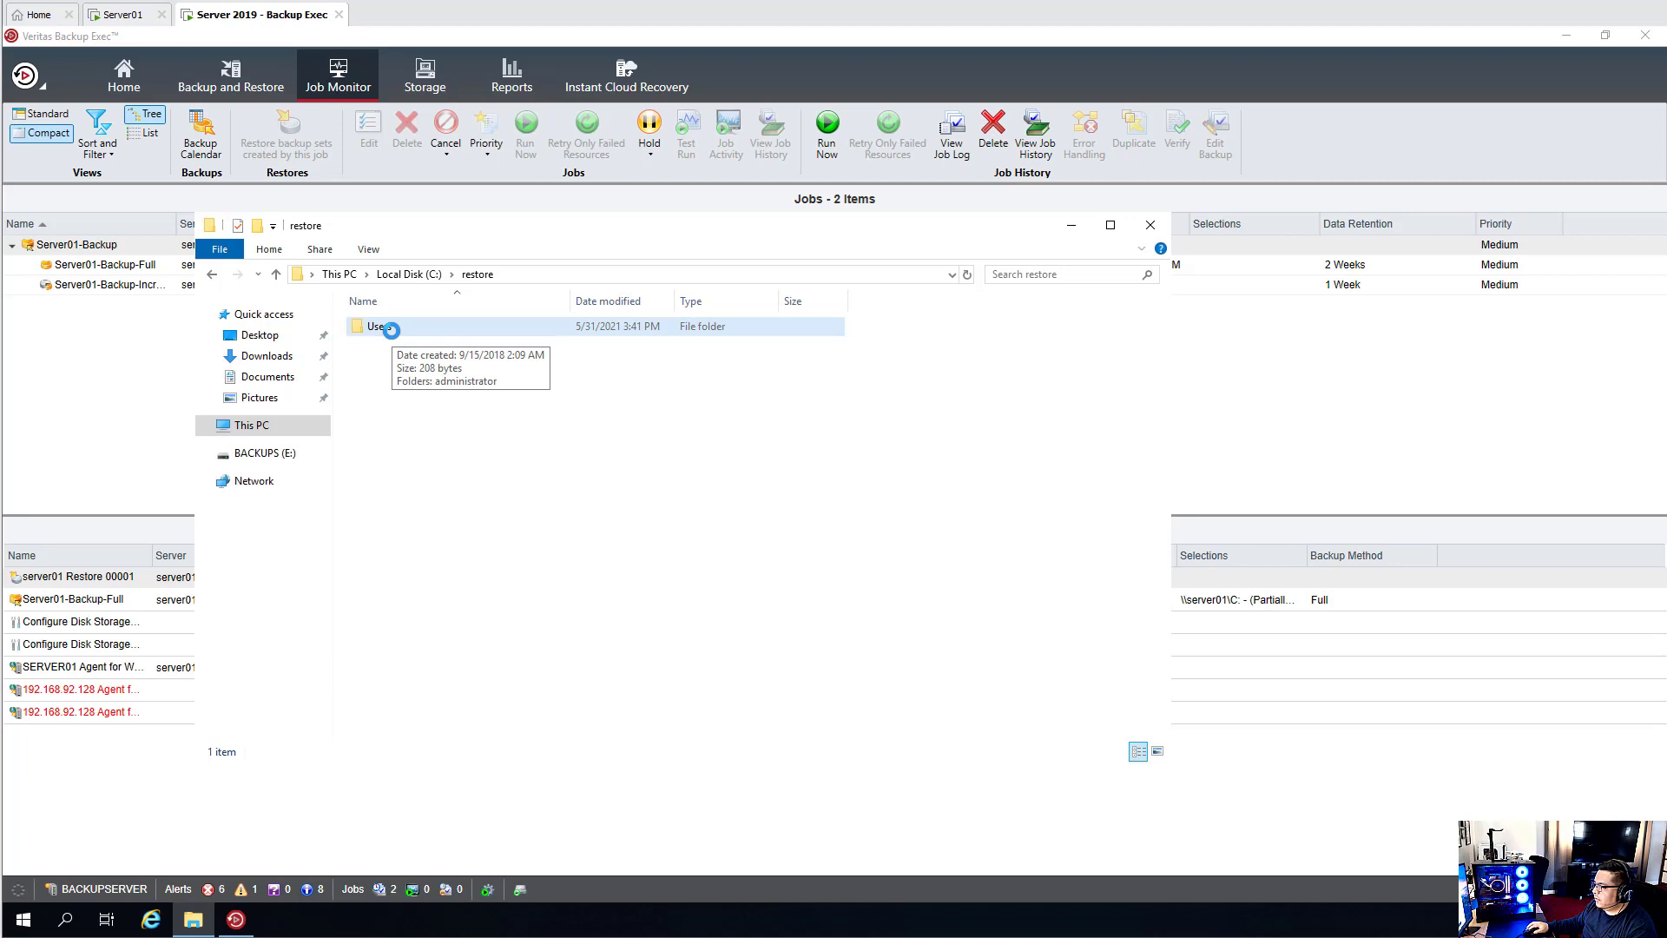
double_click(391, 329)
double_click(391, 328)
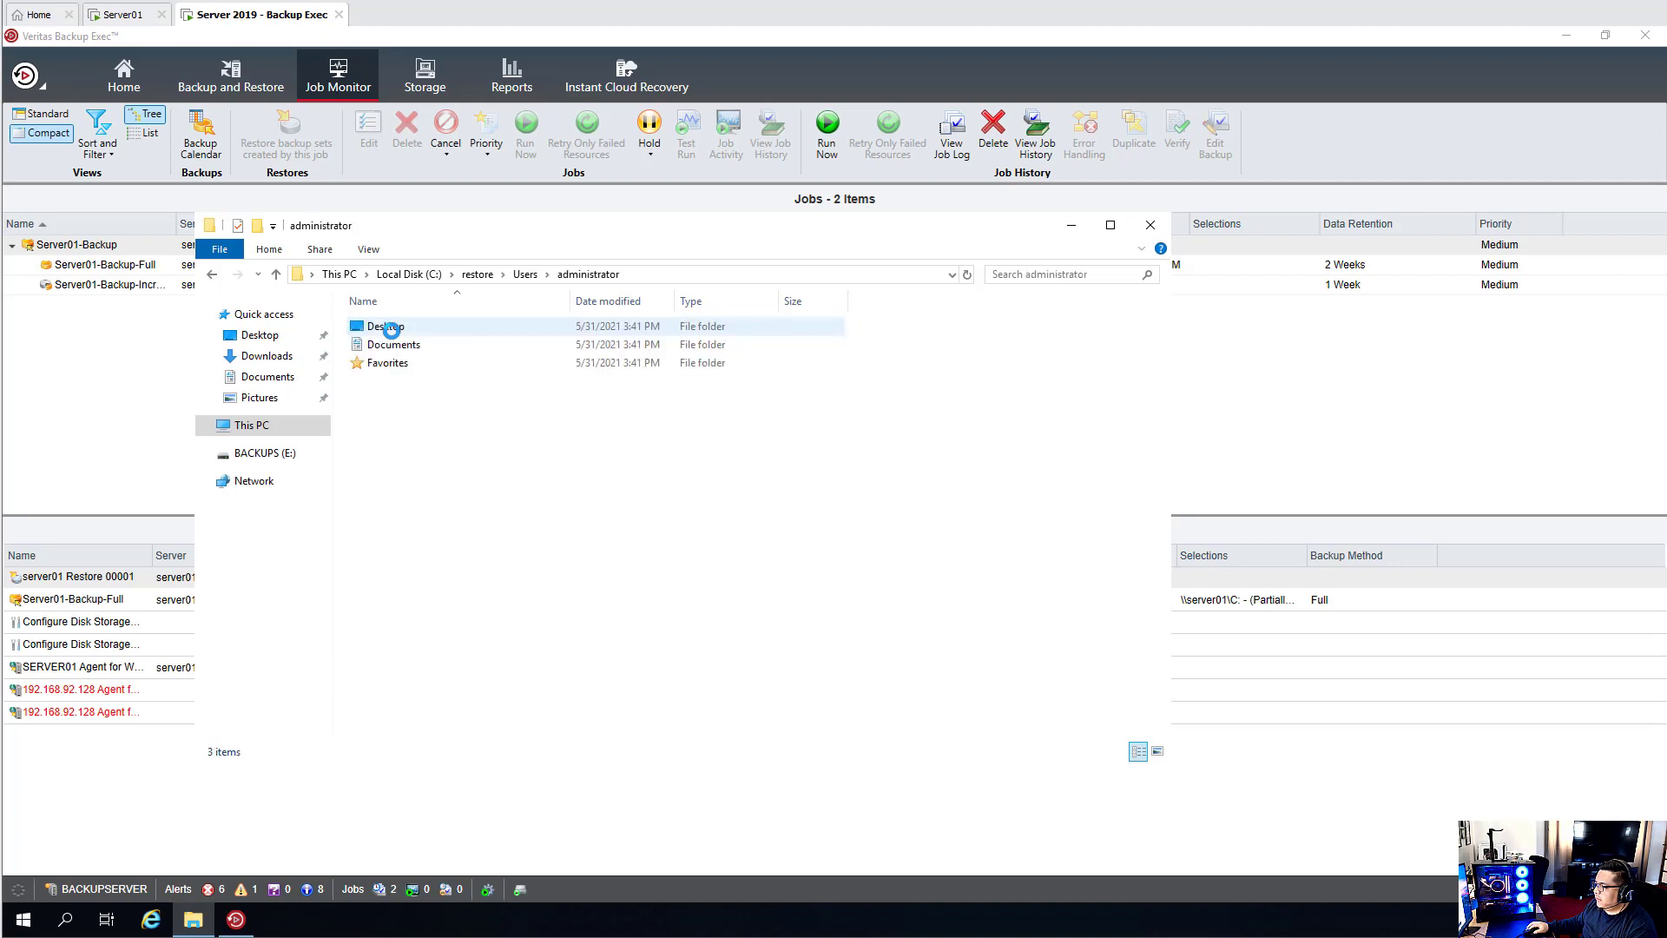
mouse_move(433, 471)
mouse_down()
mouse_move(372, 336)
mouse_move(430, 459)
mouse_up()
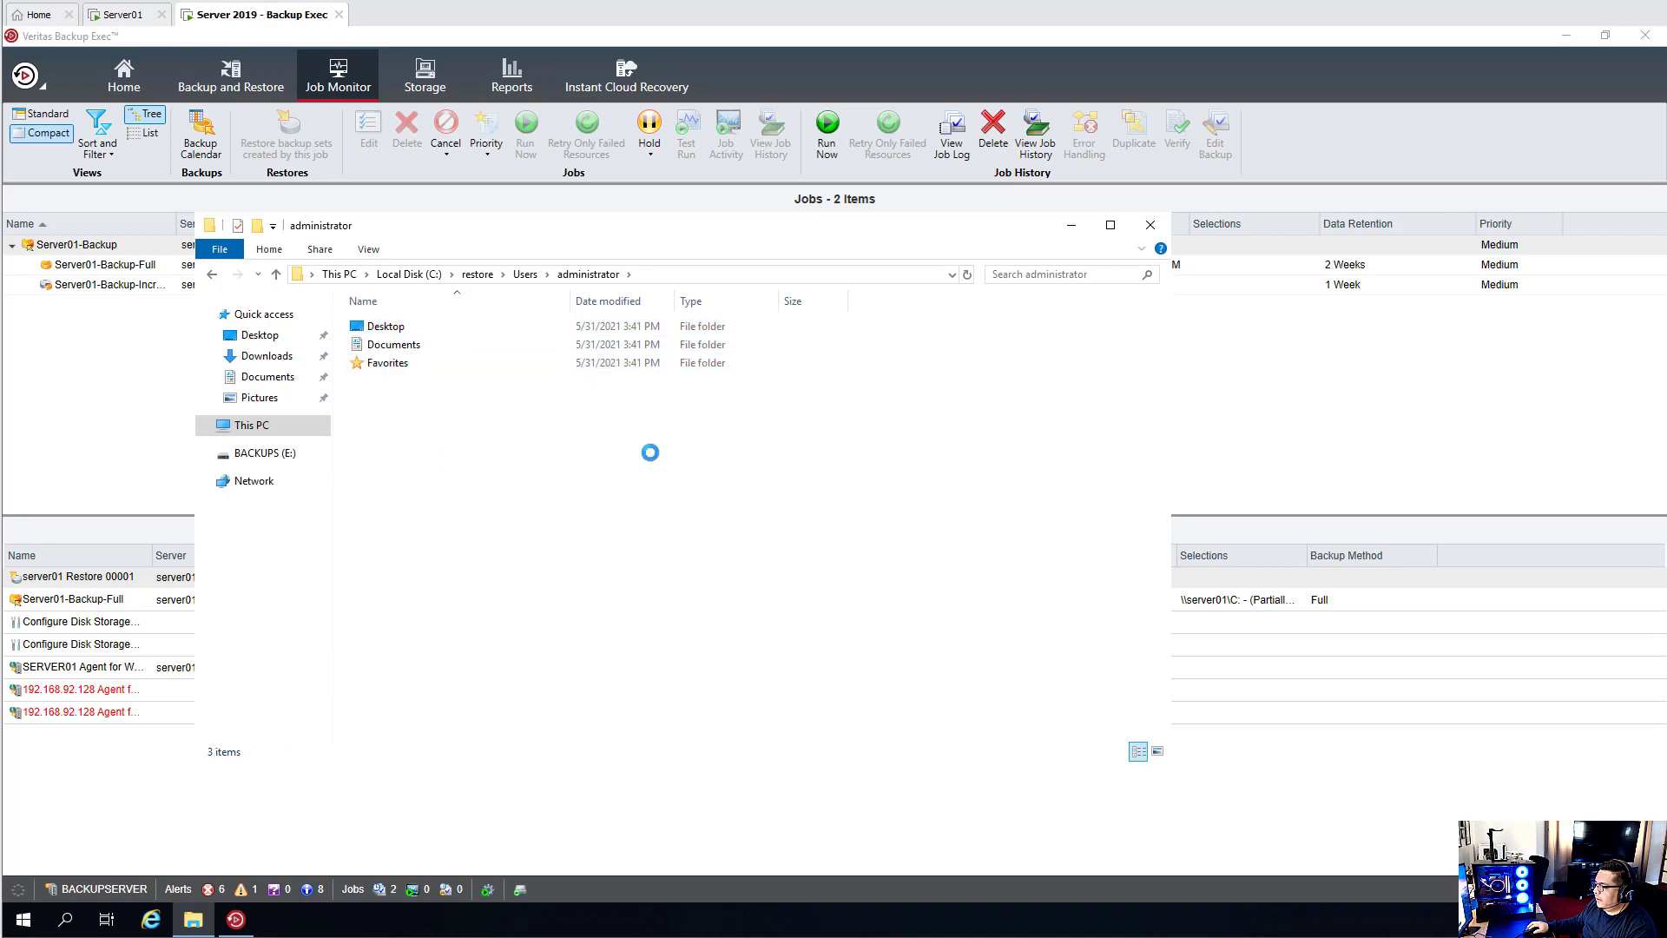
click(1152, 222)
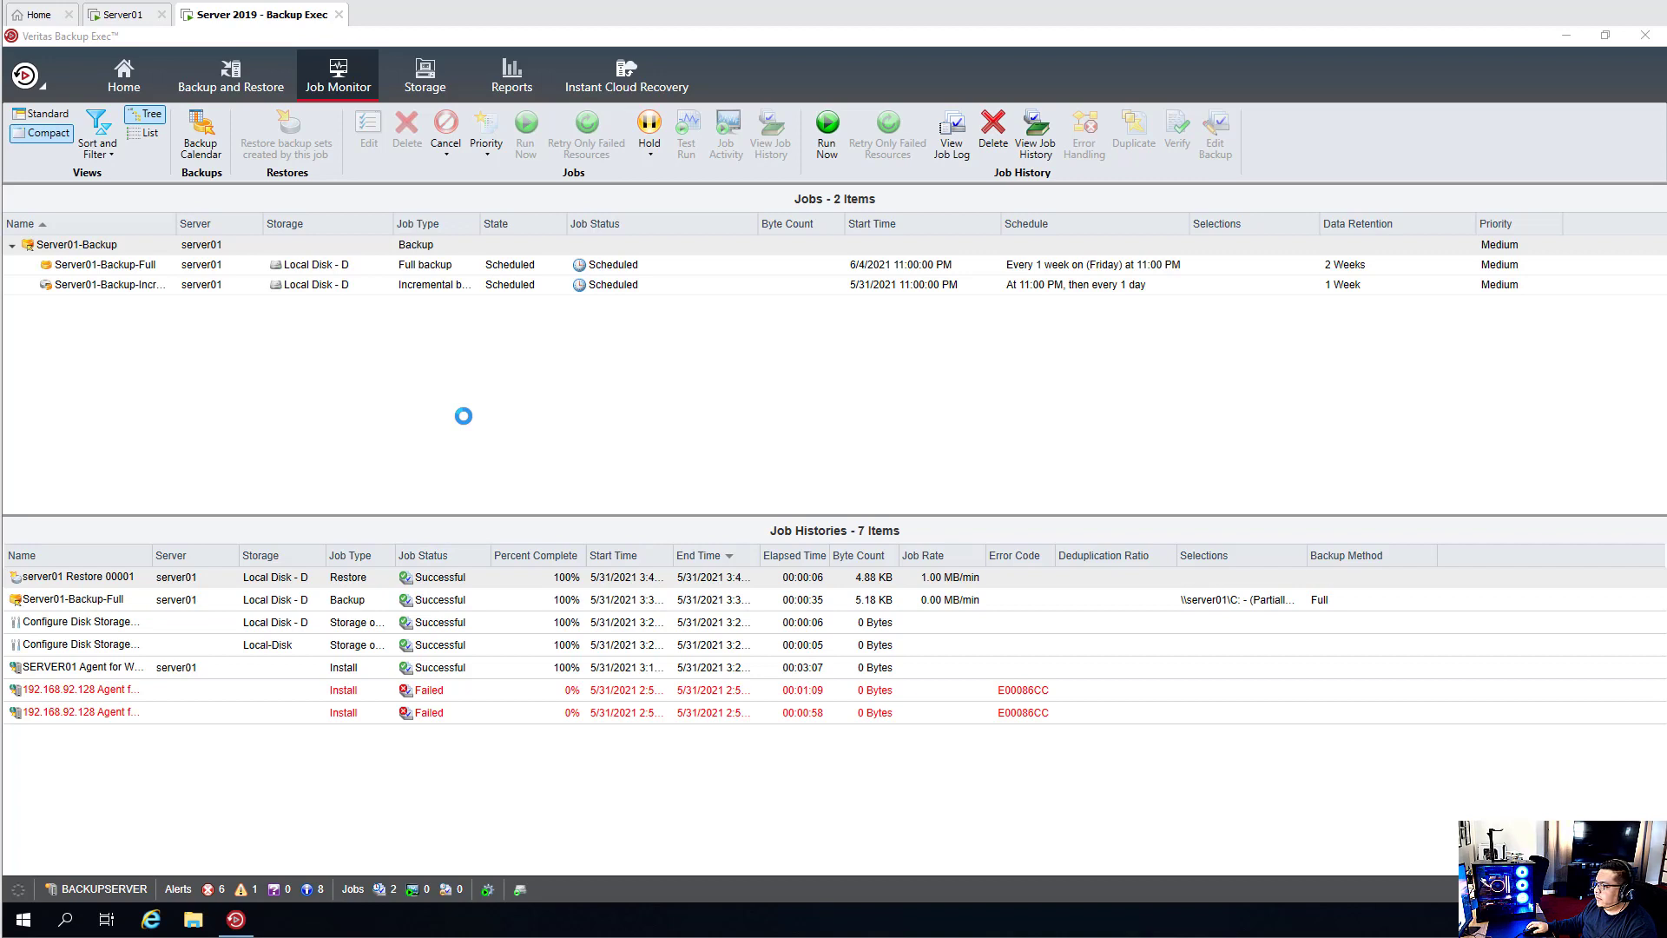
click(247, 75)
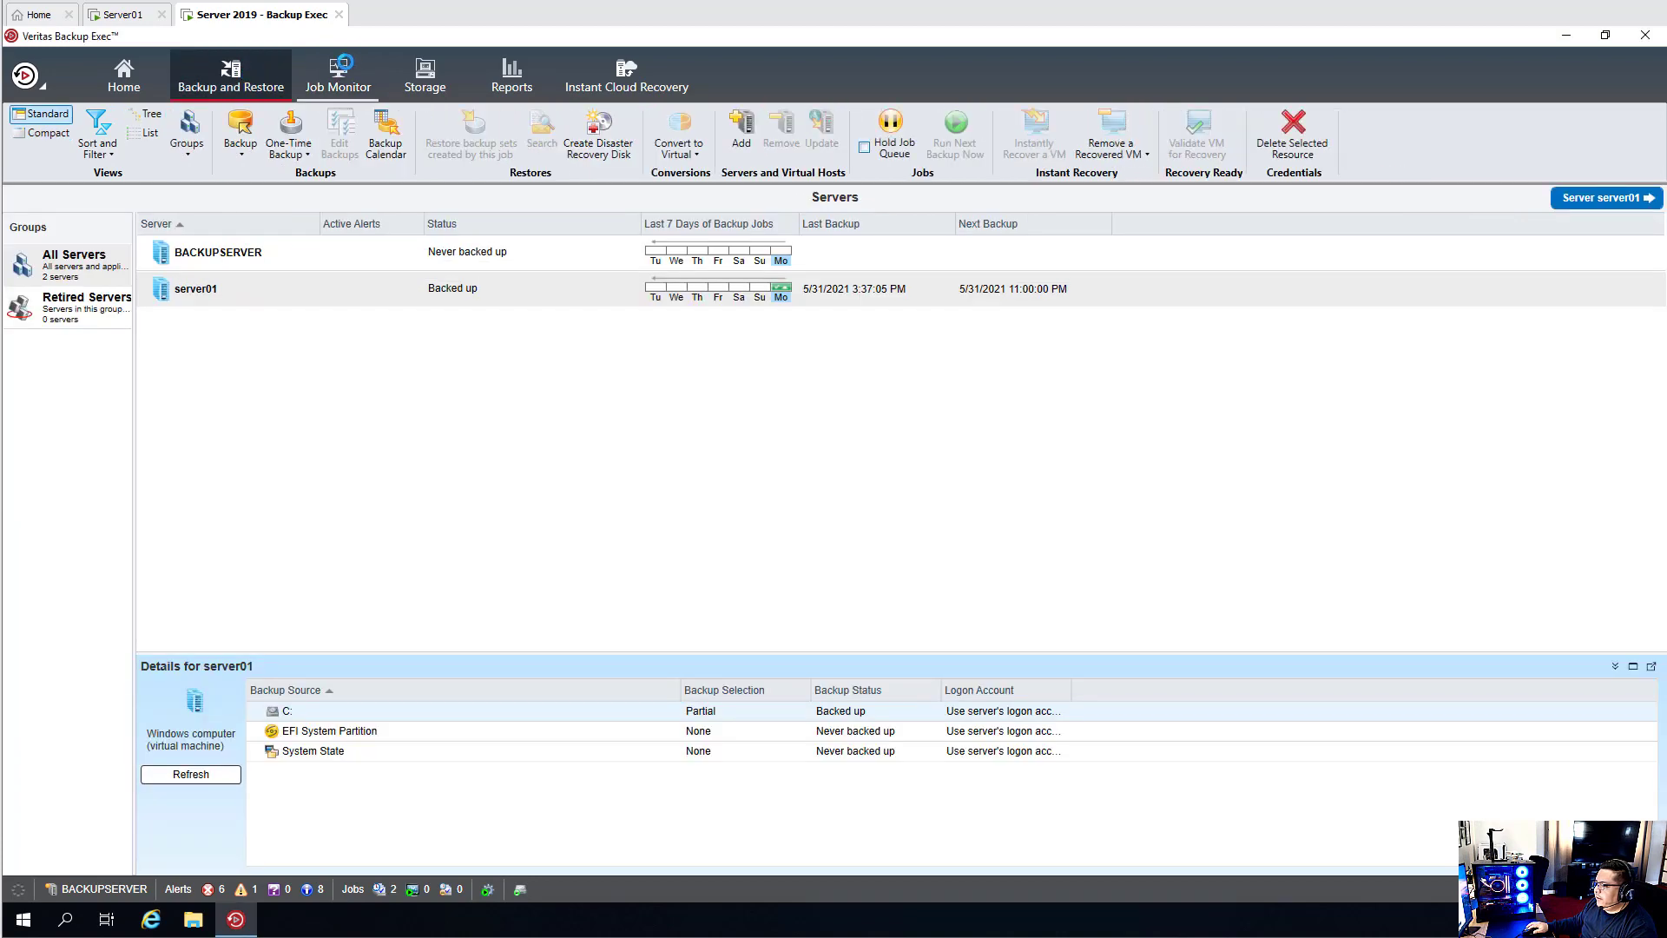
right_click(224, 286)
mouse_move(248, 300)
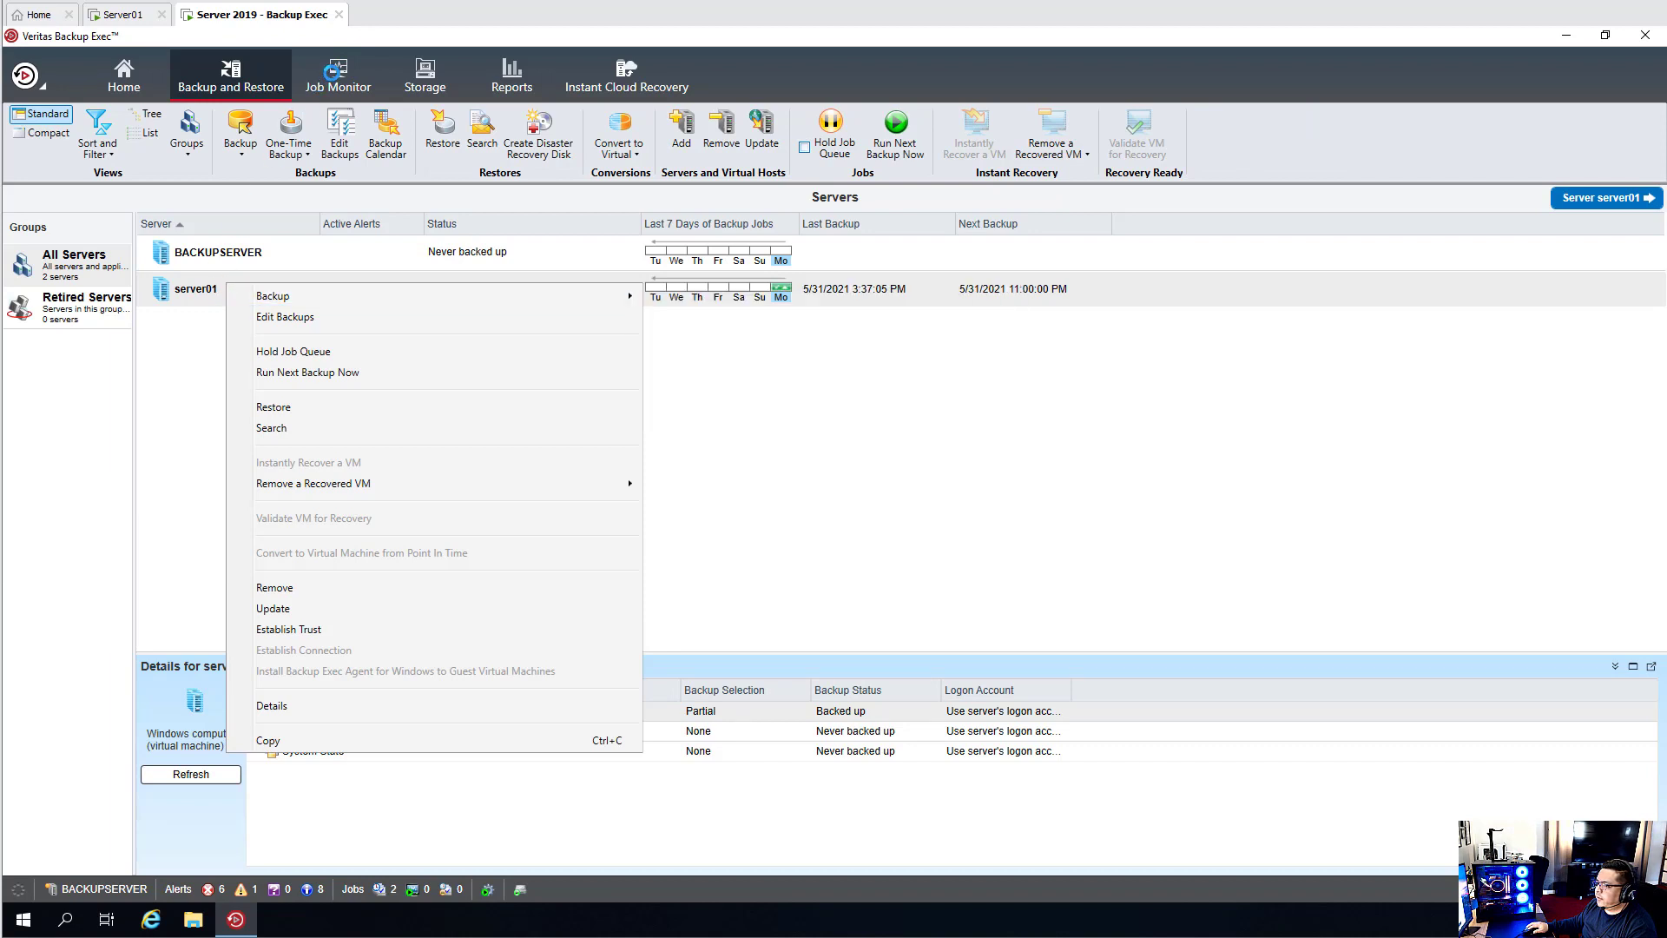
click(338, 76)
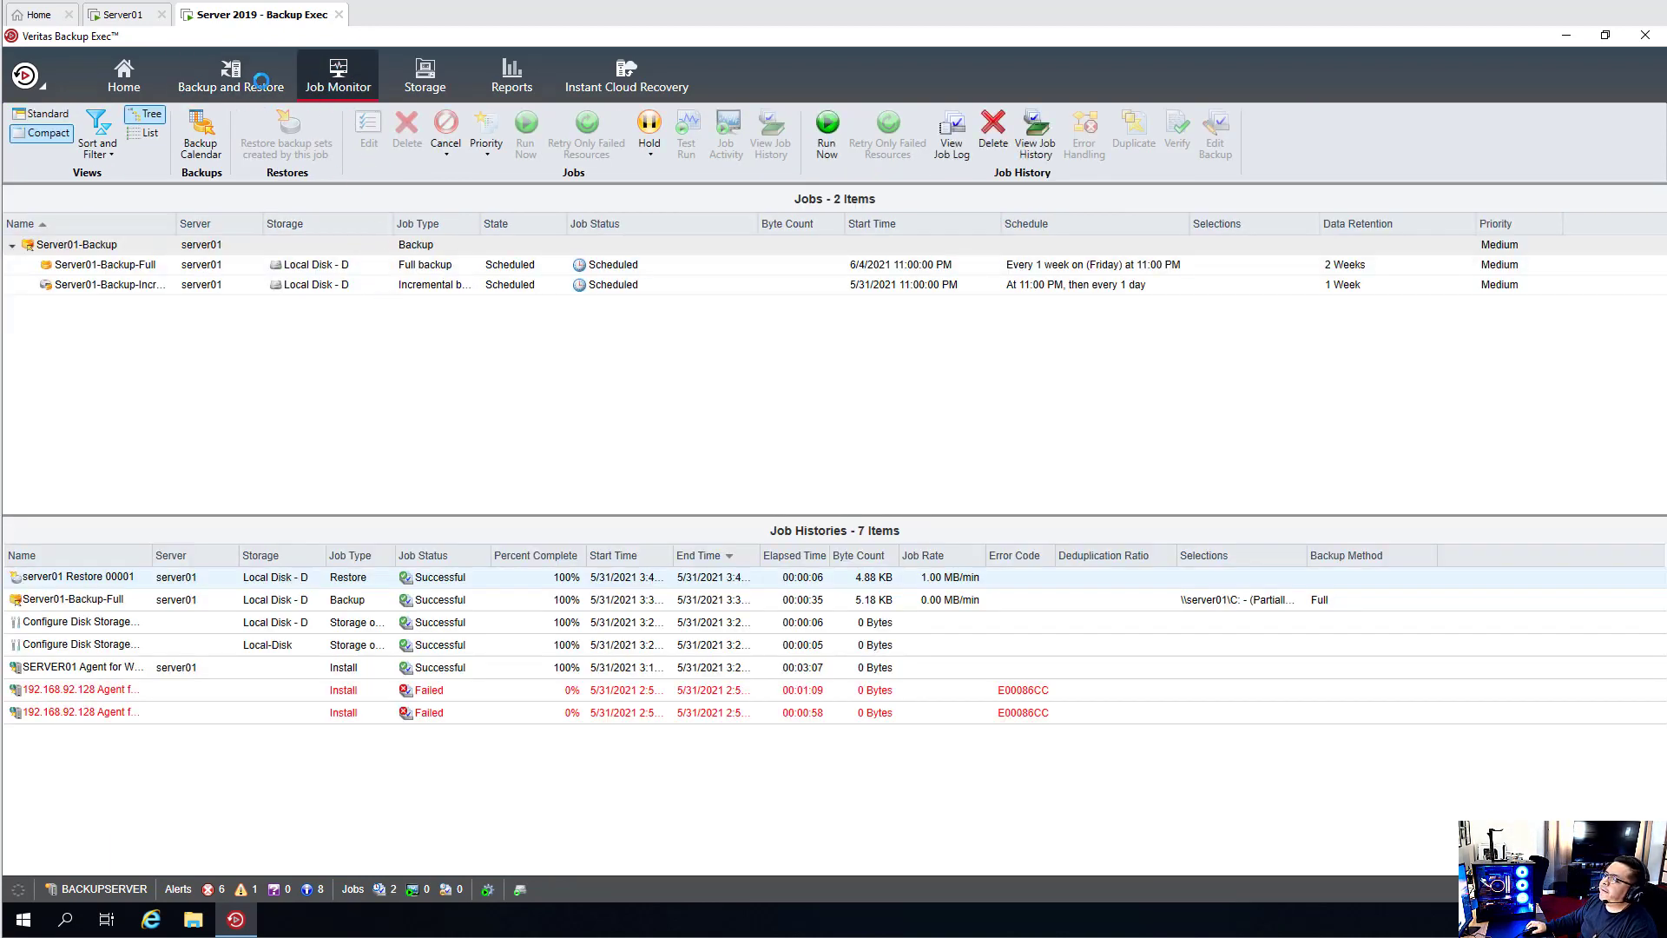
click(234, 81)
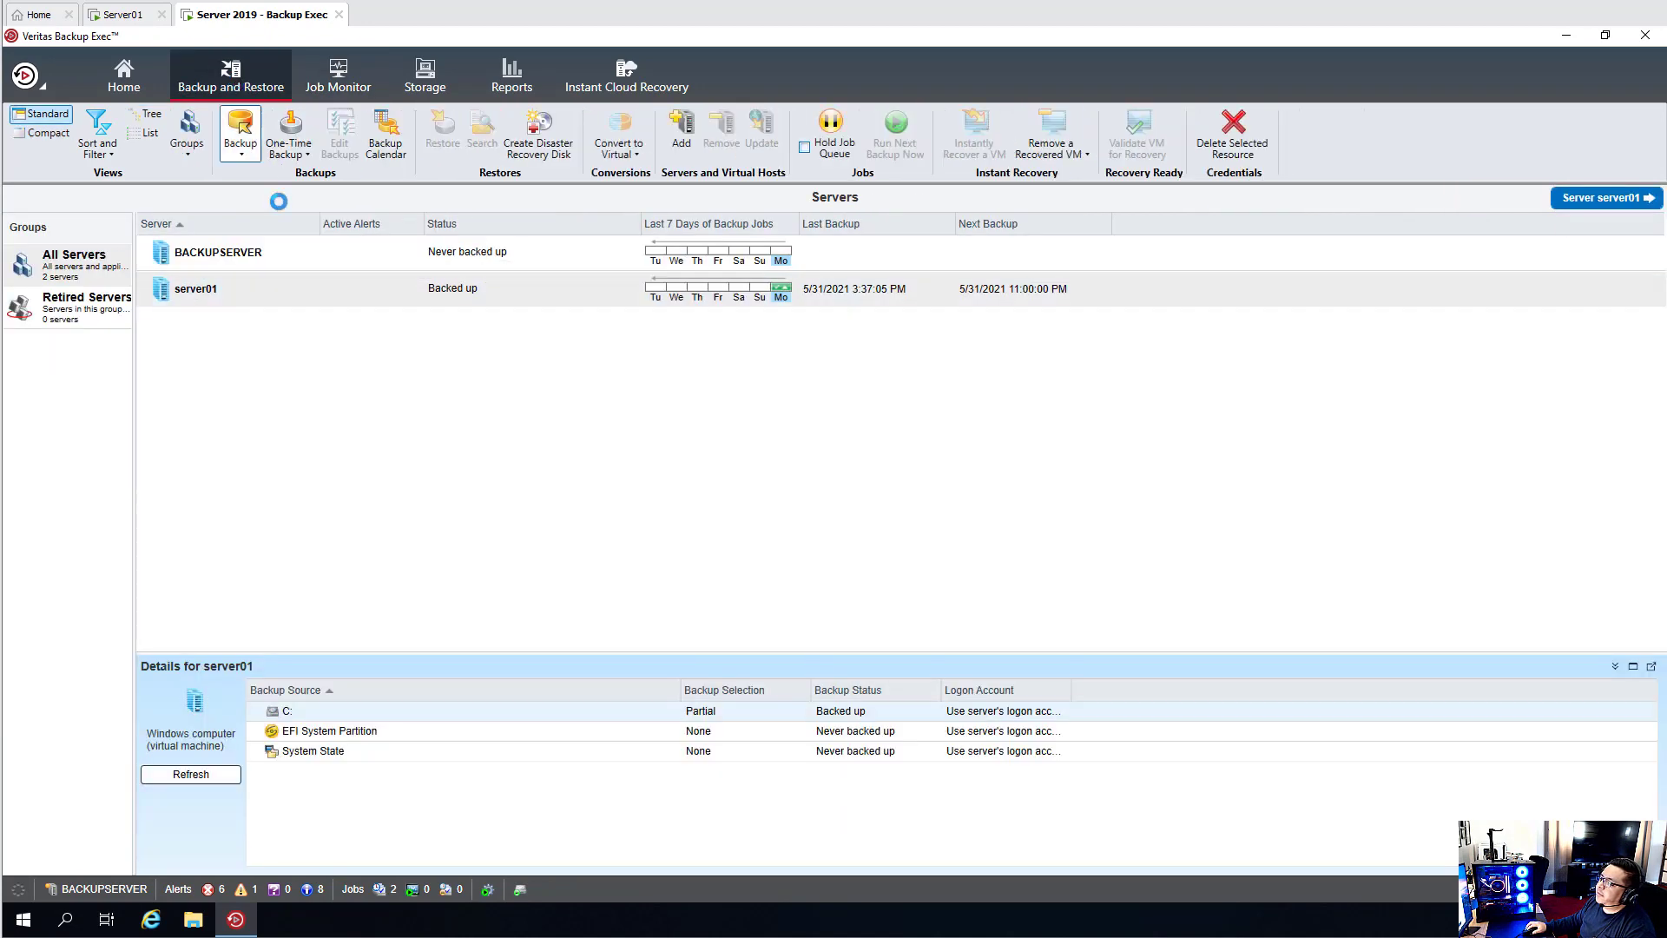
right_click(268, 288)
click(383, 413)
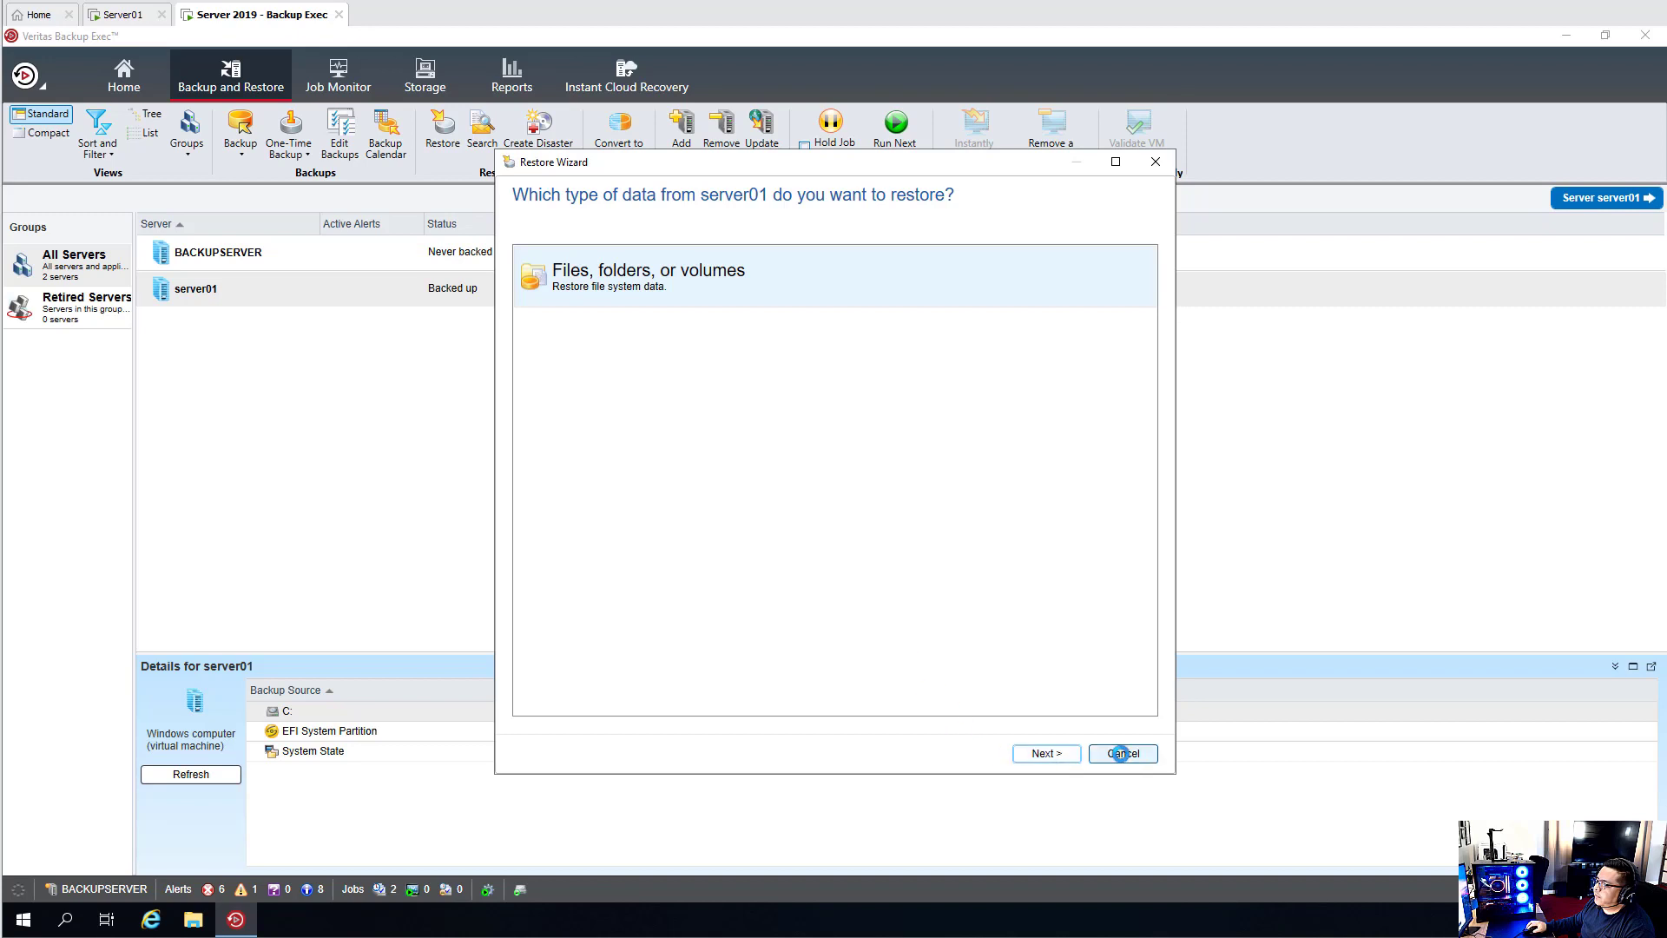
click(1129, 753)
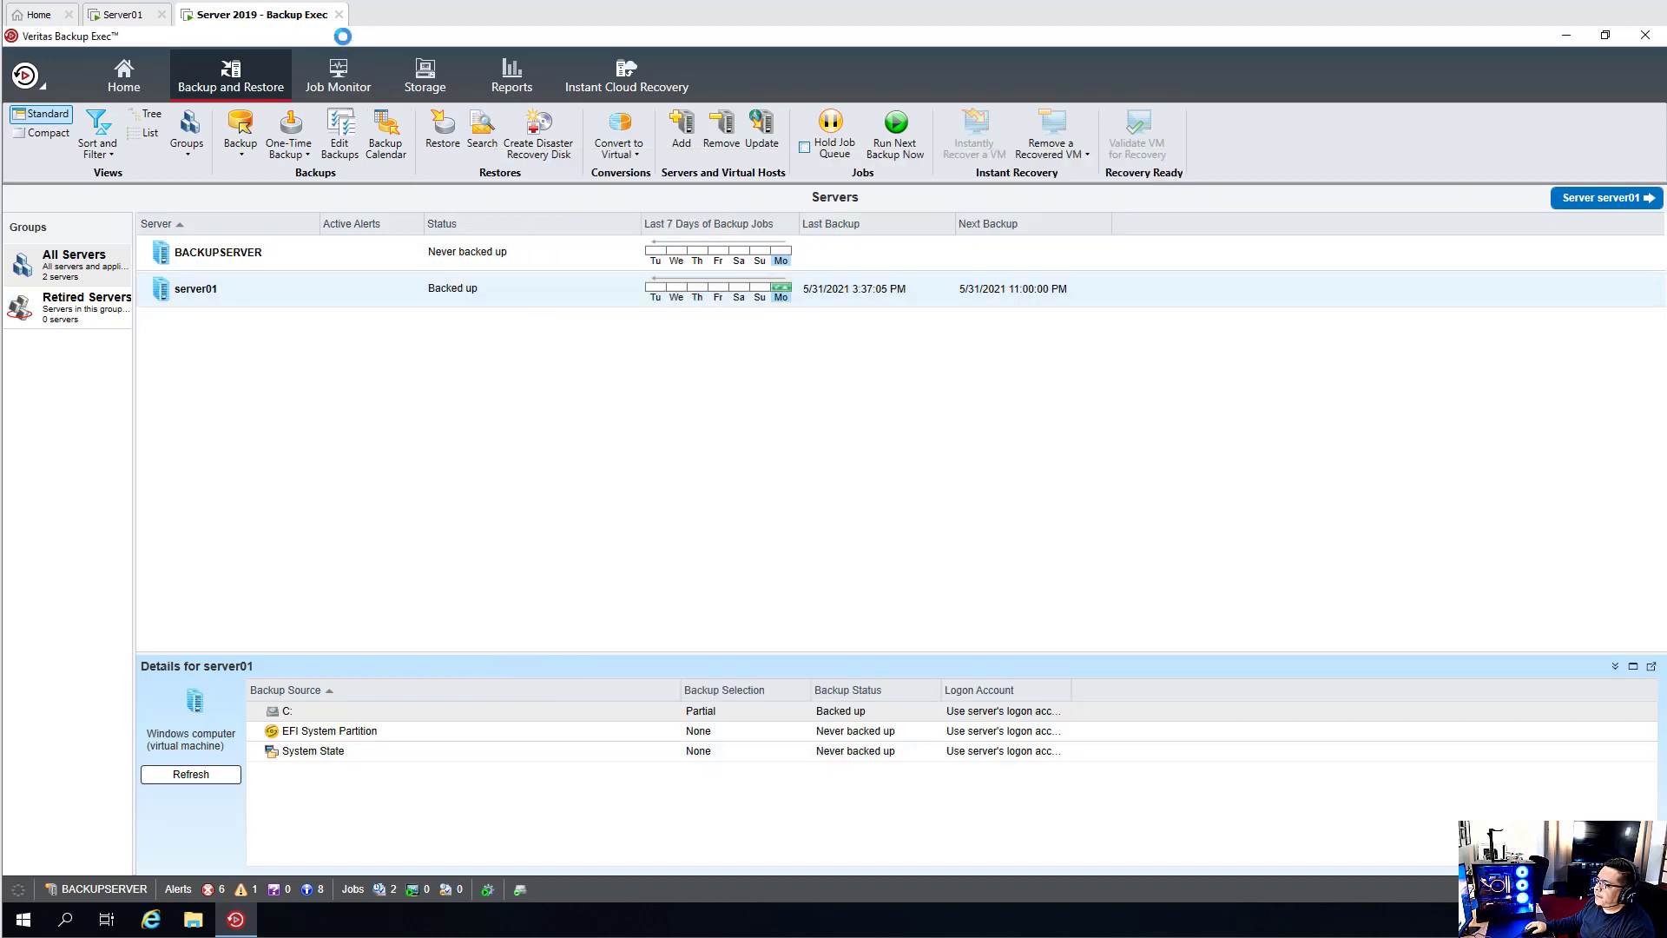